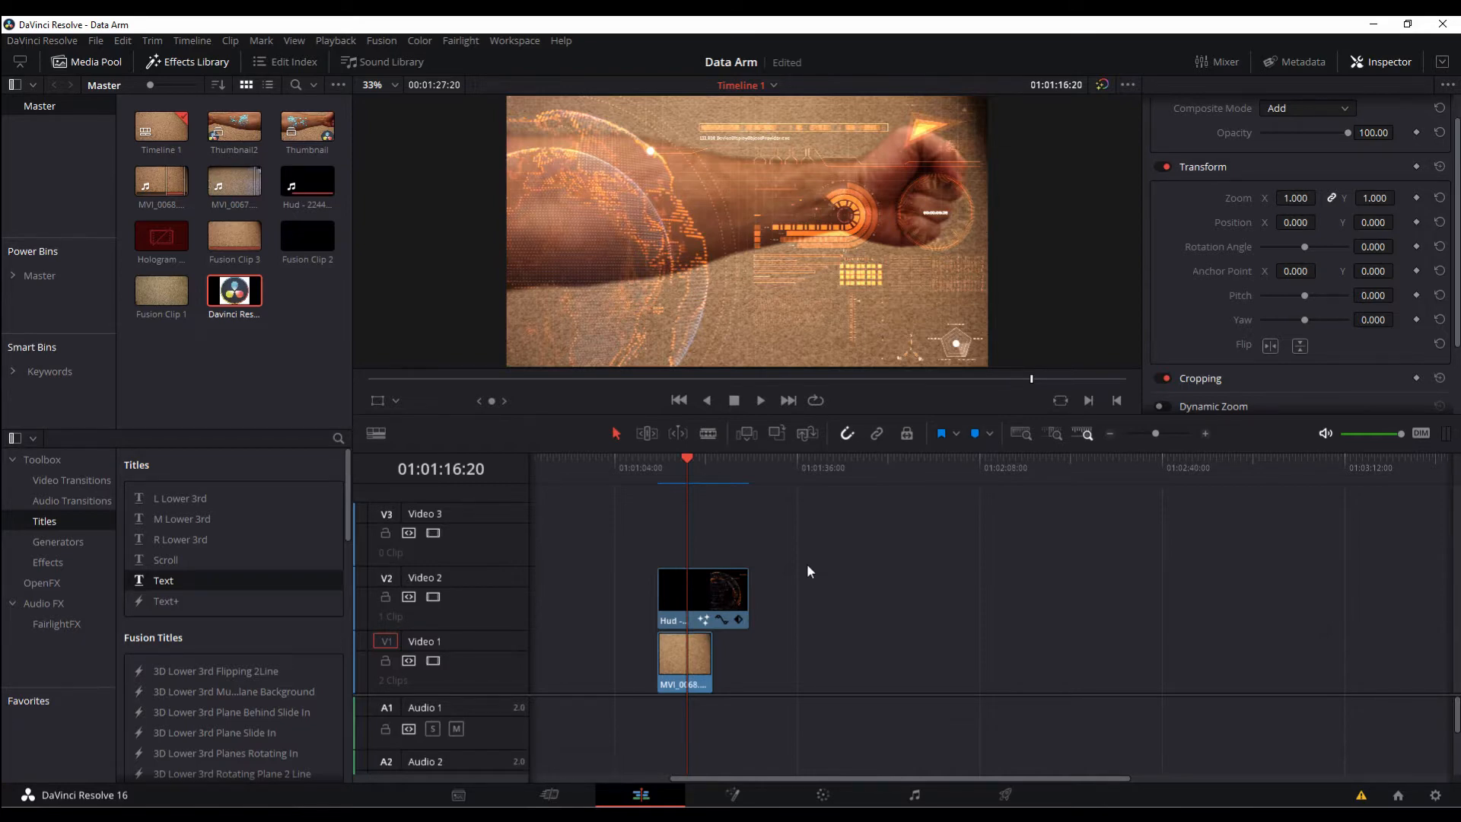
# Step: Select both the Hud clip and the MVI_0068 clip on the timeline and combine them into a new Fusion clip
pyautogui.moveTo(691, 454); pyautogui.dragTo(659, 459)
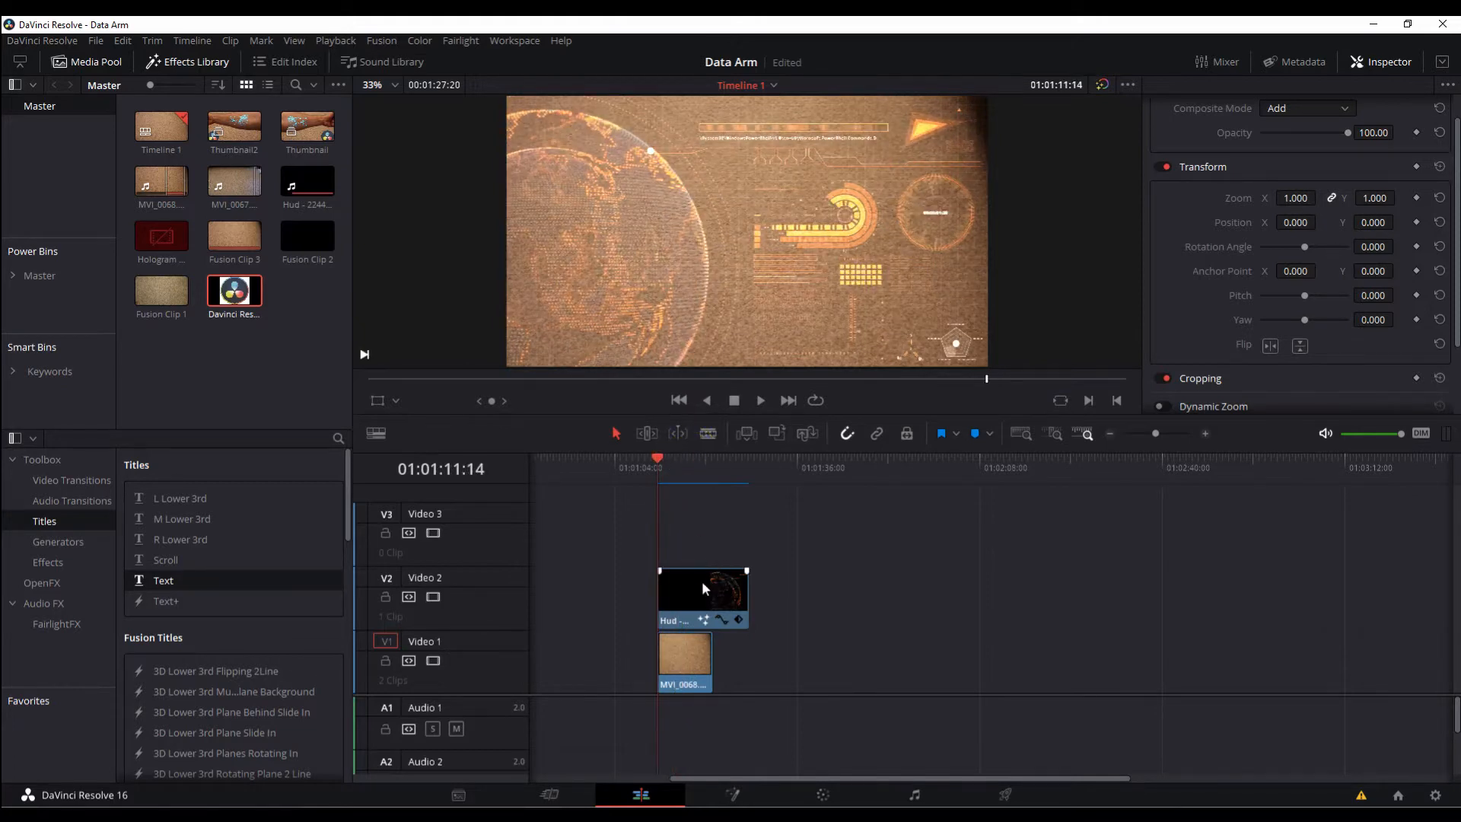
pyautogui.moveTo(797, 545); pyautogui.dragTo(678, 664)
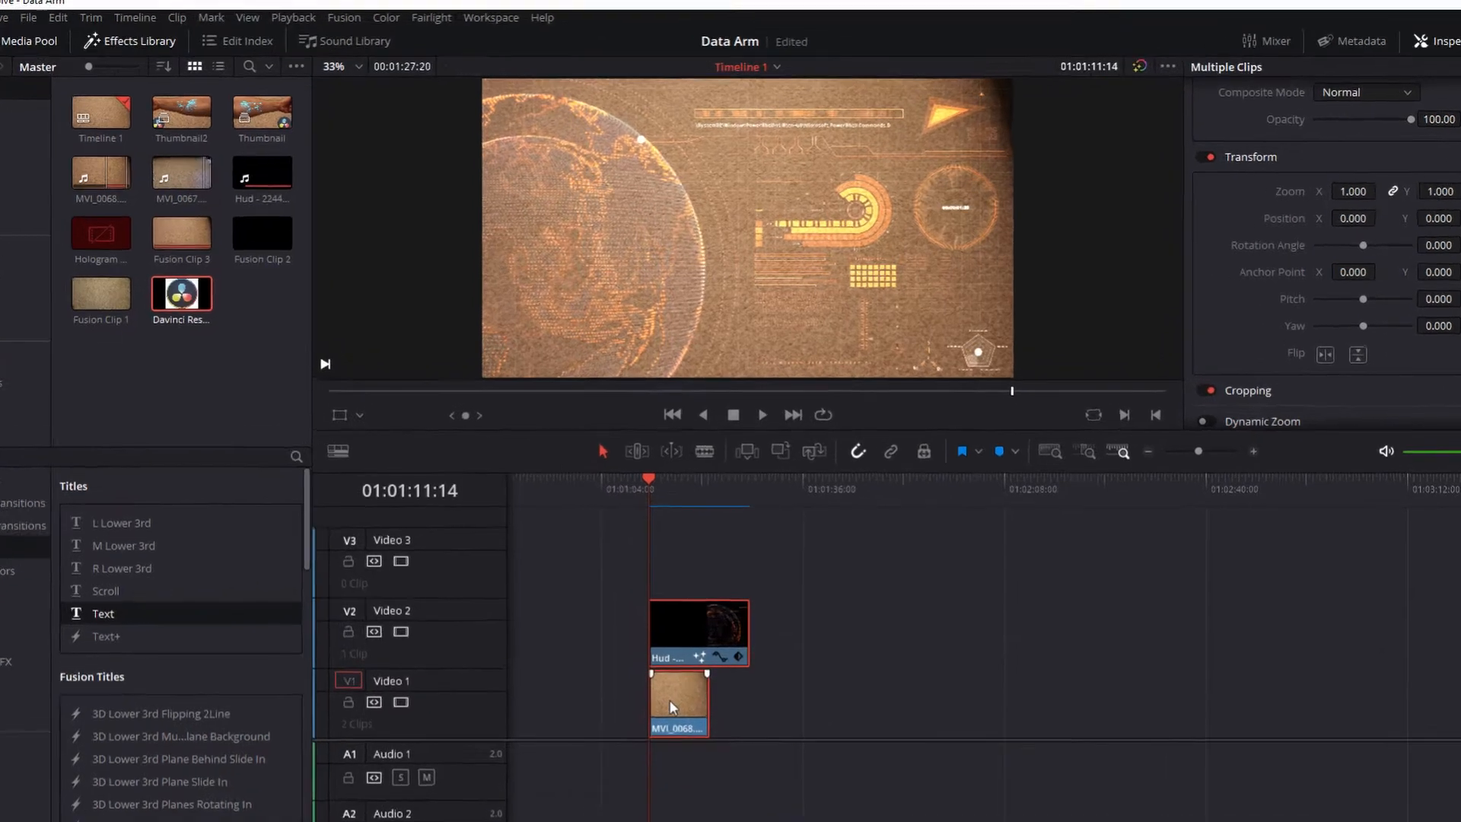
pyautogui.rightClick(678, 659)
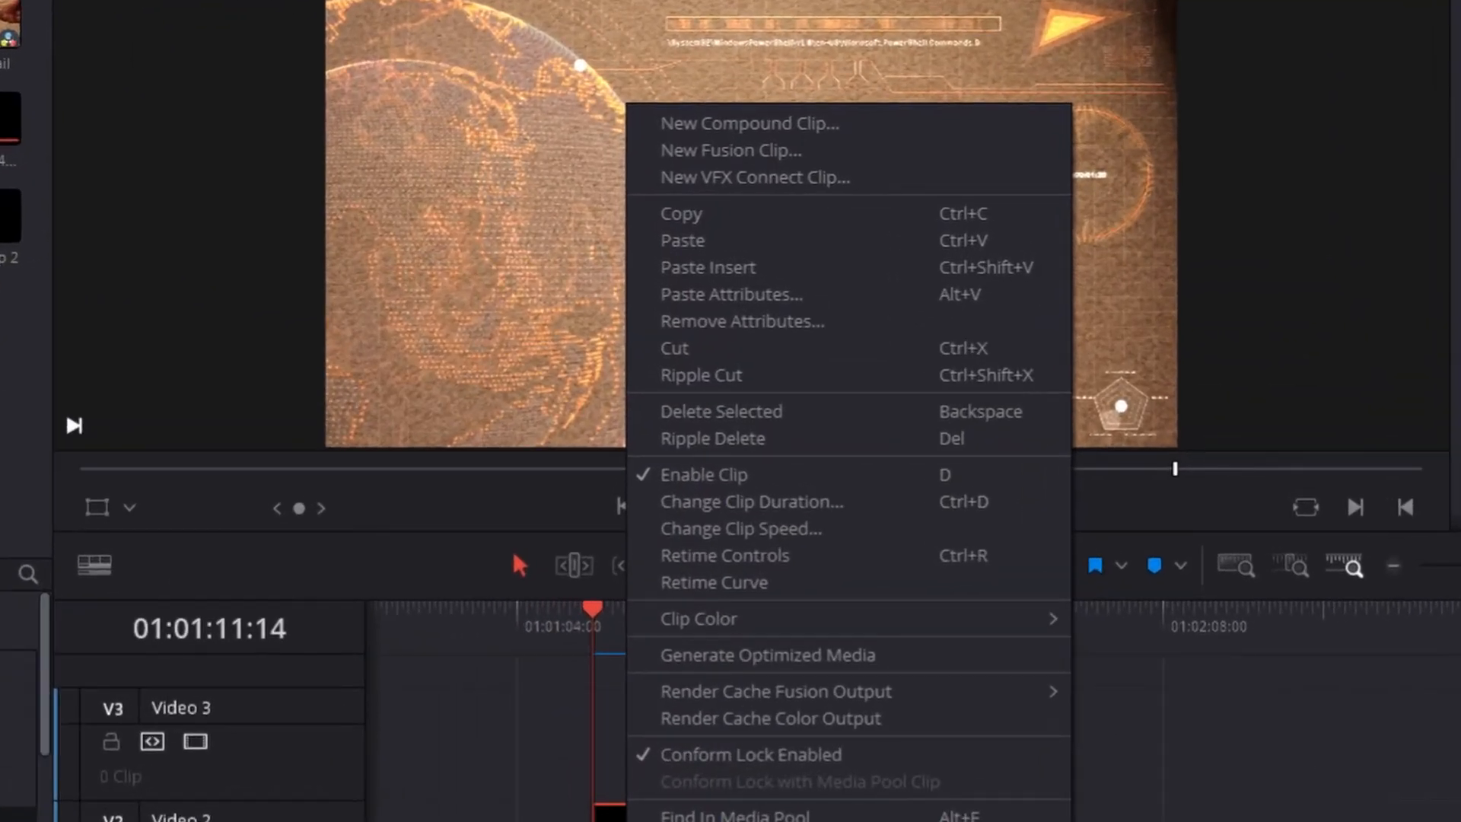
pyautogui.click(879, 156)
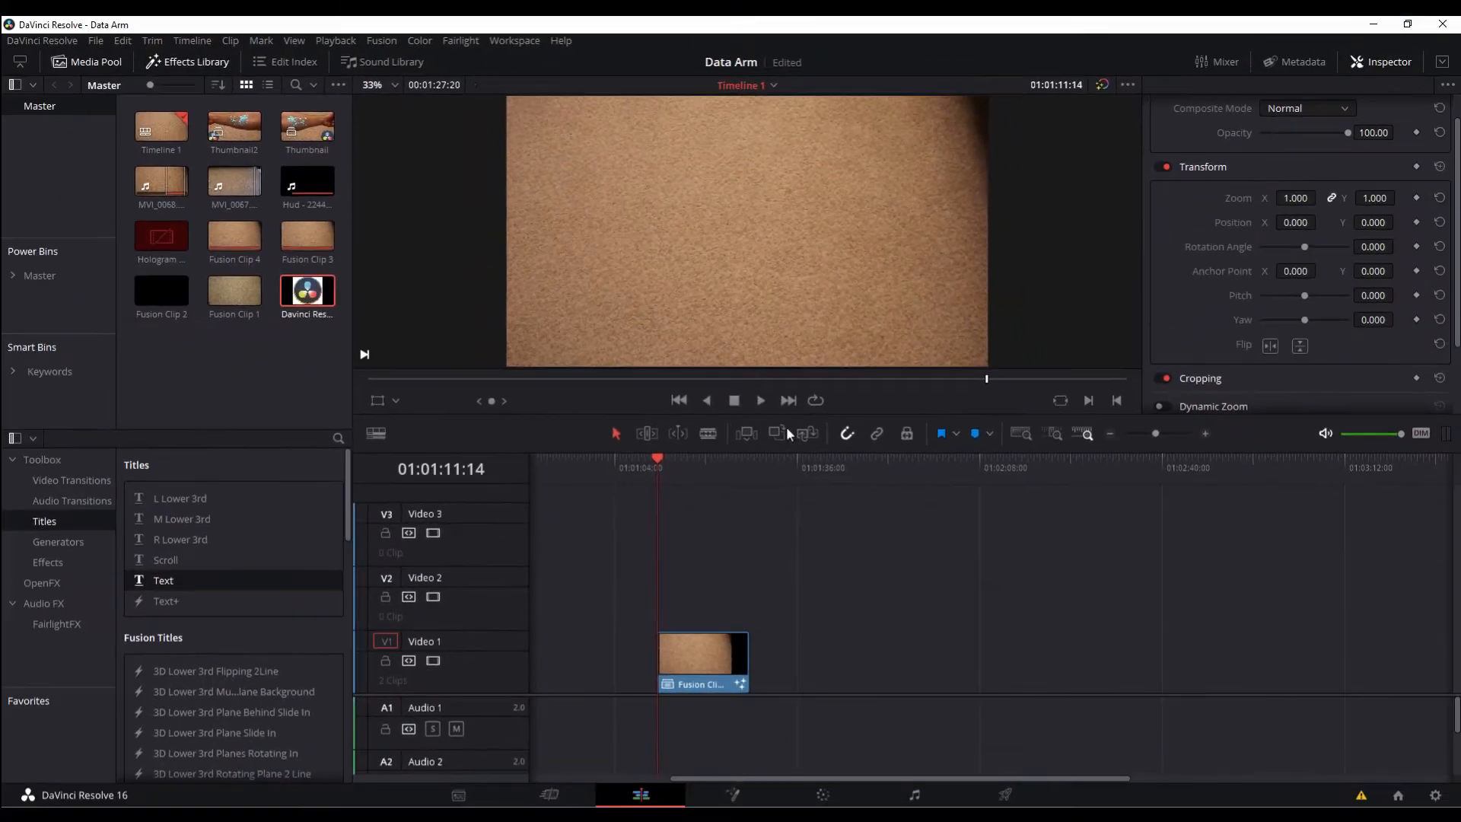
# Step: Open the new Fusion clip on the Fusion page and arrange its nodes with MediaIn1 above Merge1 and MediaIn2 before it
pyautogui.click(688, 659)
pyautogui.click(731, 796)
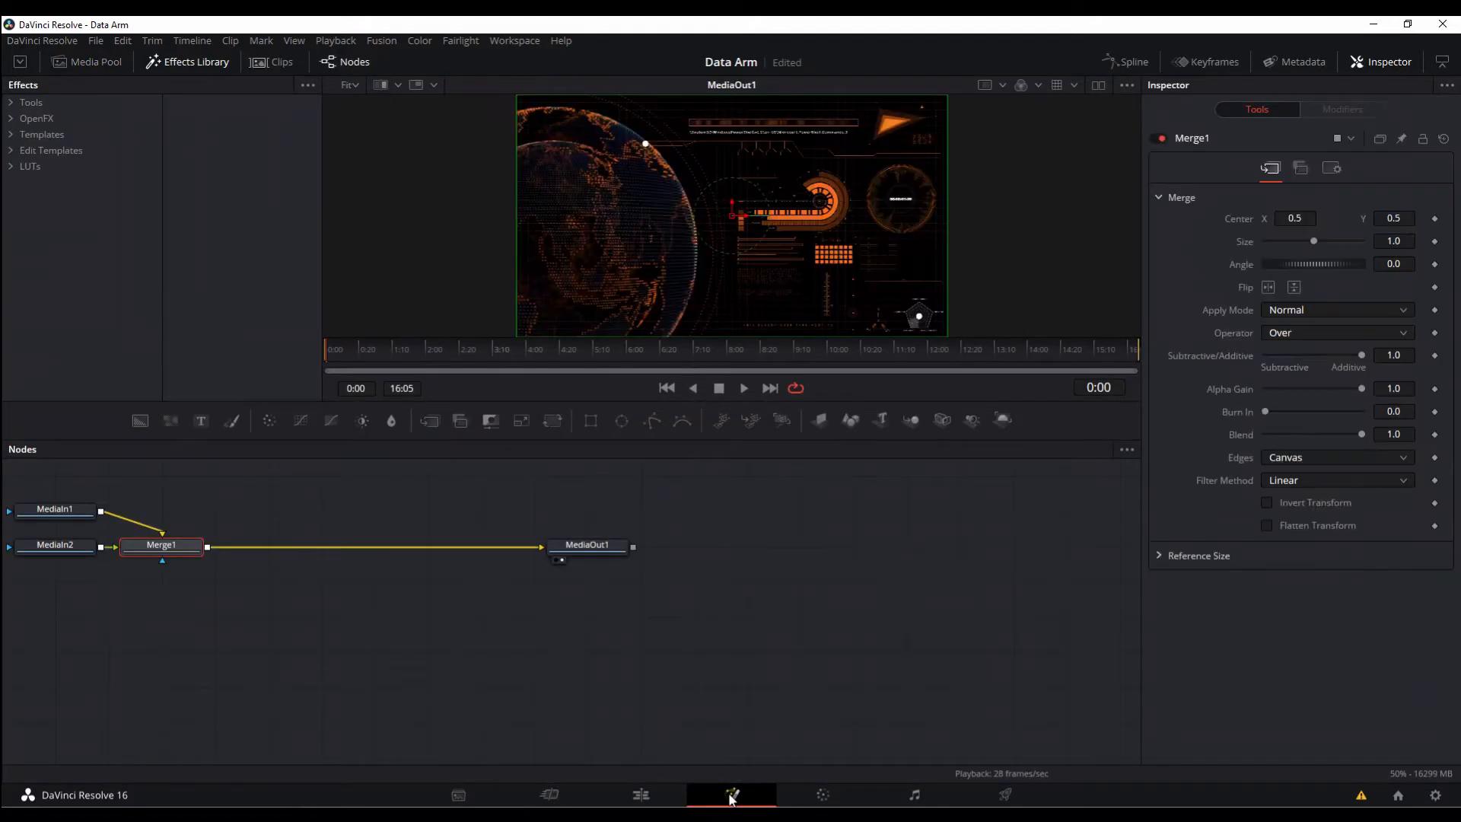
pyautogui.moveTo(424, 646); pyautogui.dragTo(589, 698)
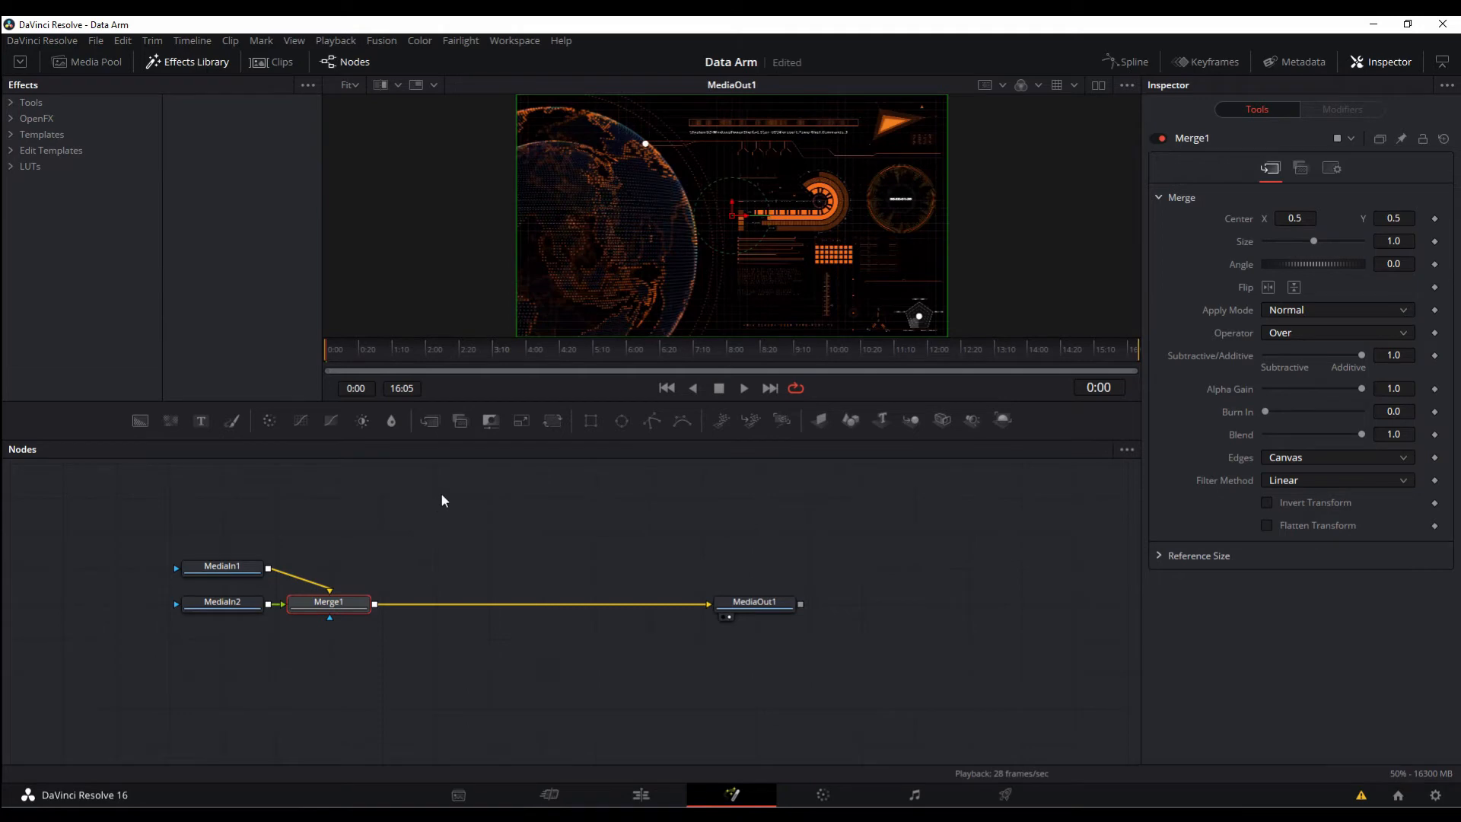
pyautogui.moveTo(446, 442); pyautogui.dragTo(447, 473)
pyautogui.moveTo(219, 597); pyautogui.dragTo(326, 568)
pyautogui.moveTo(182, 638); pyautogui.dragTo(143, 640)
pyautogui.moveTo(311, 687); pyautogui.dragTo(445, 706)
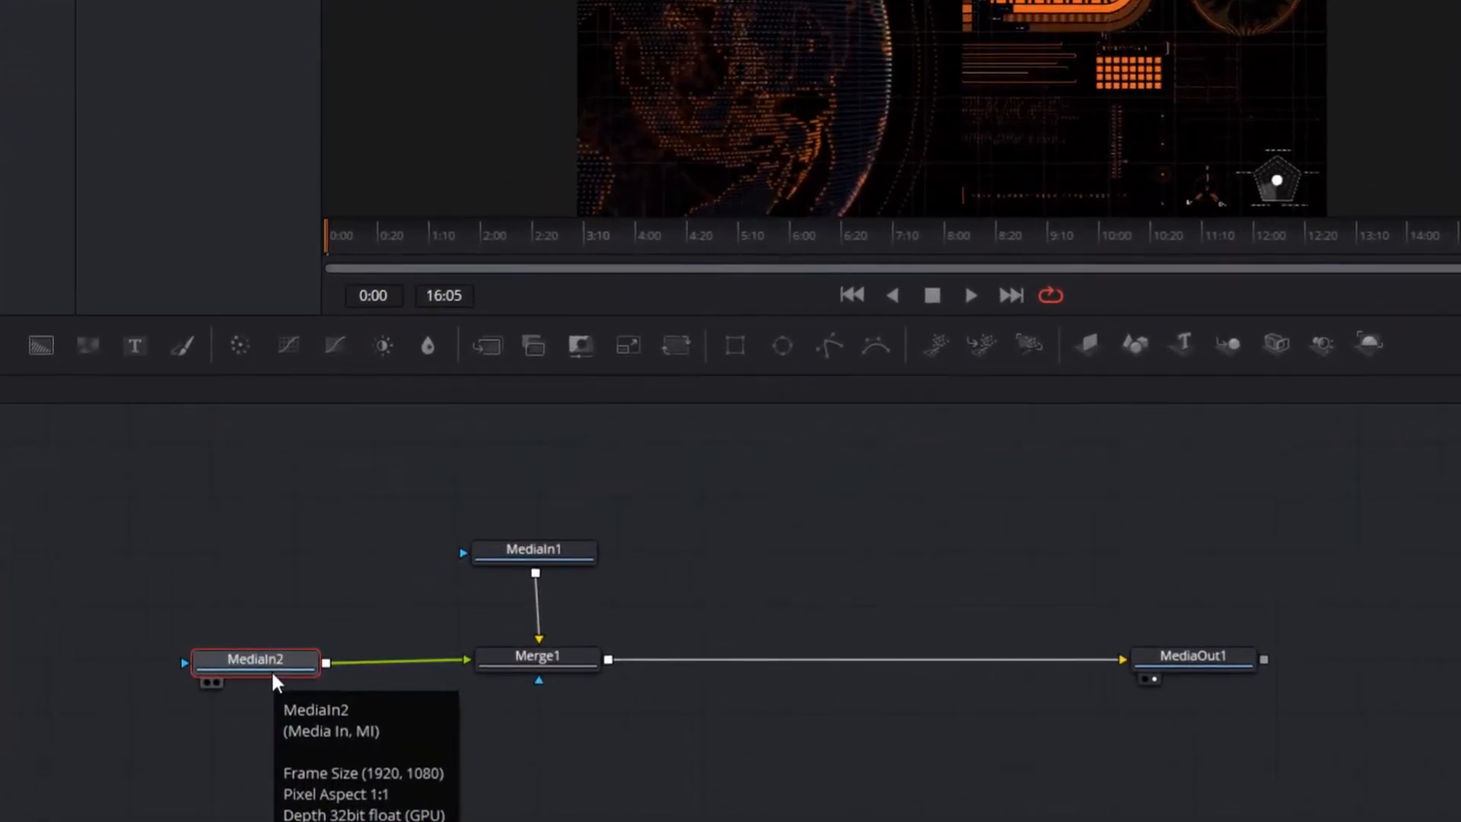
# Step: Show the MediaIn2 node in the viewer and rename it data
pyautogui.press('2')
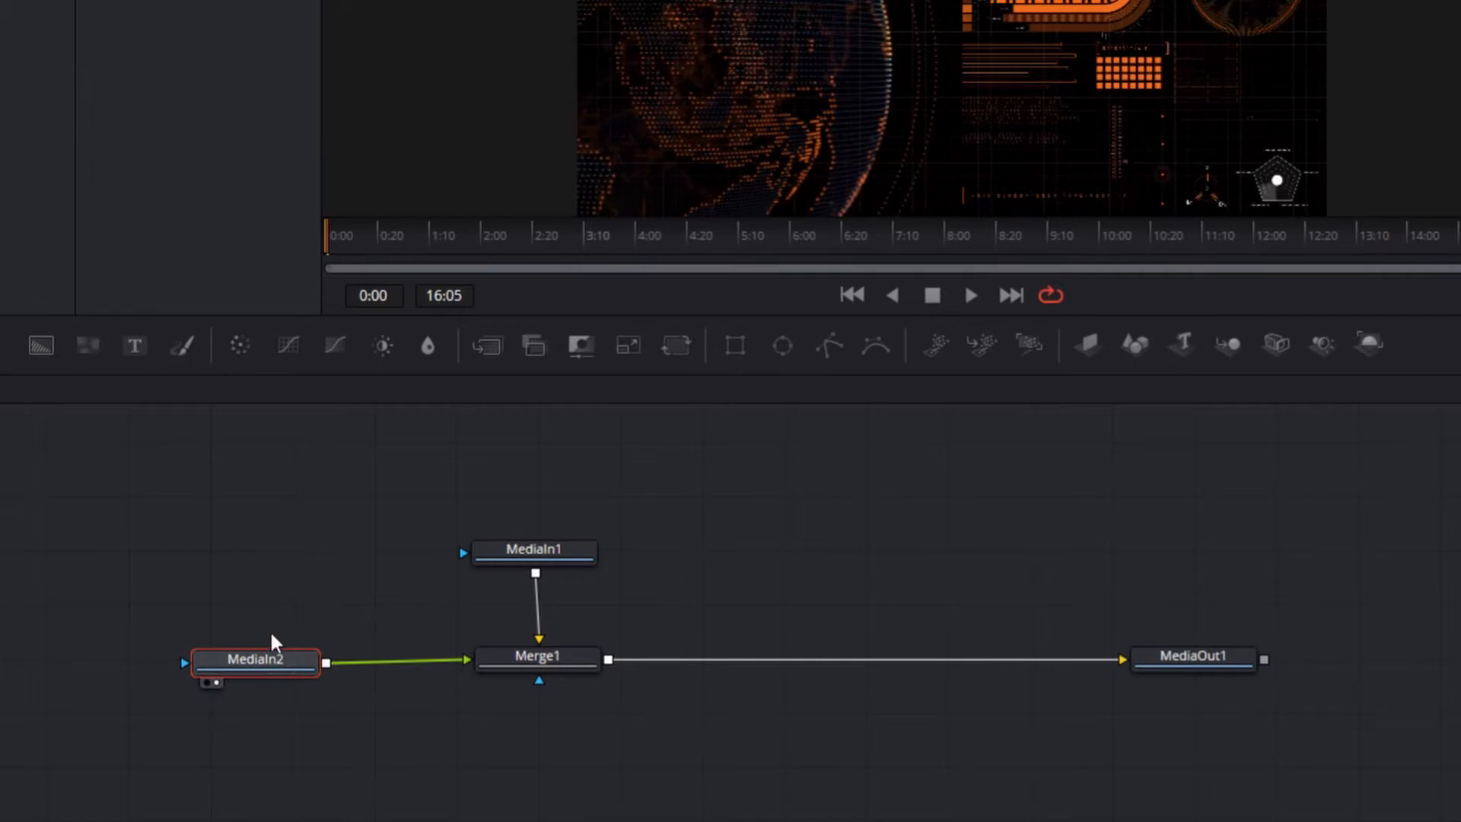
pyautogui.press('F2')
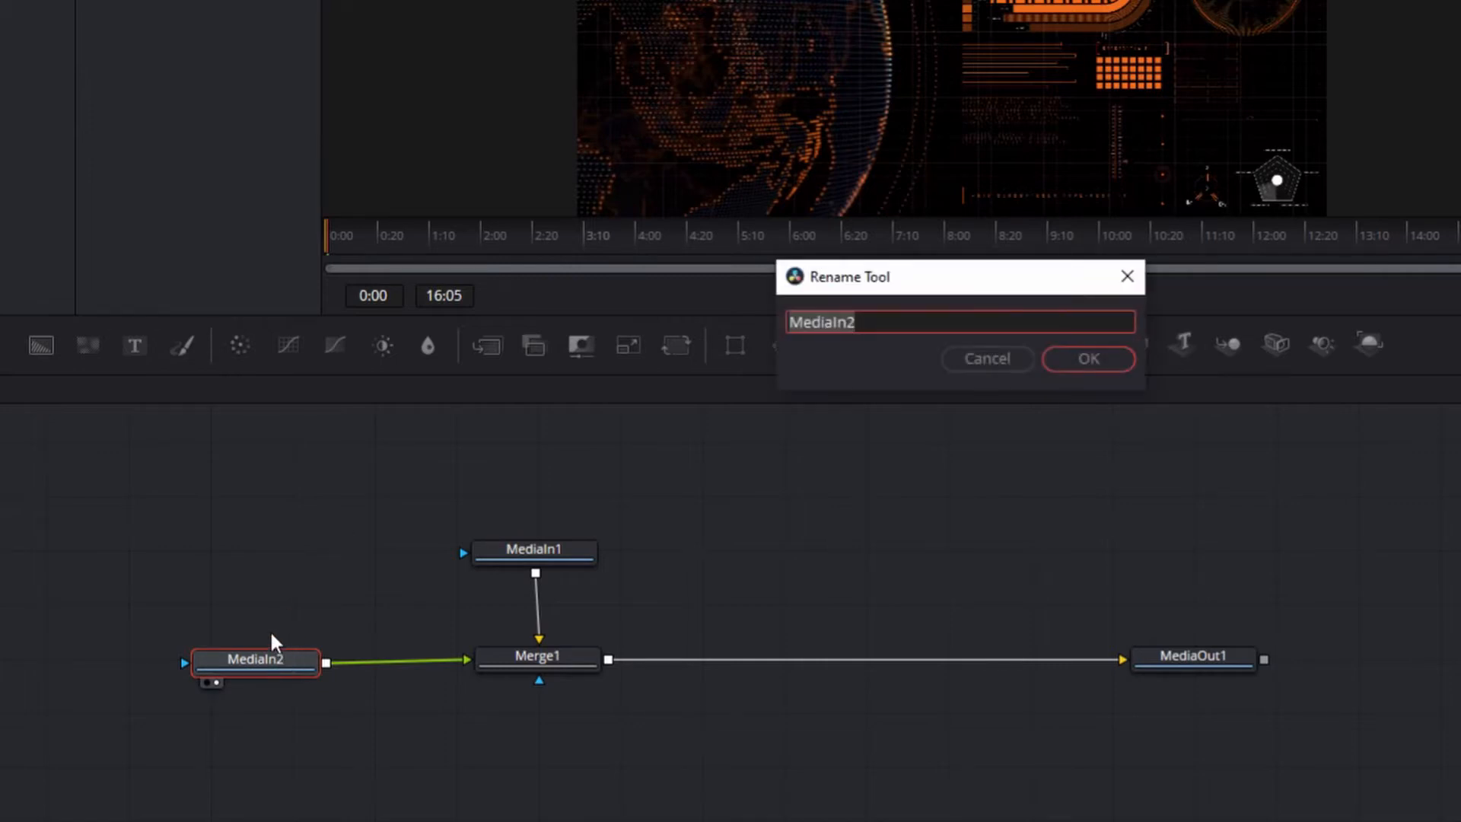
pyautogui.write('data')
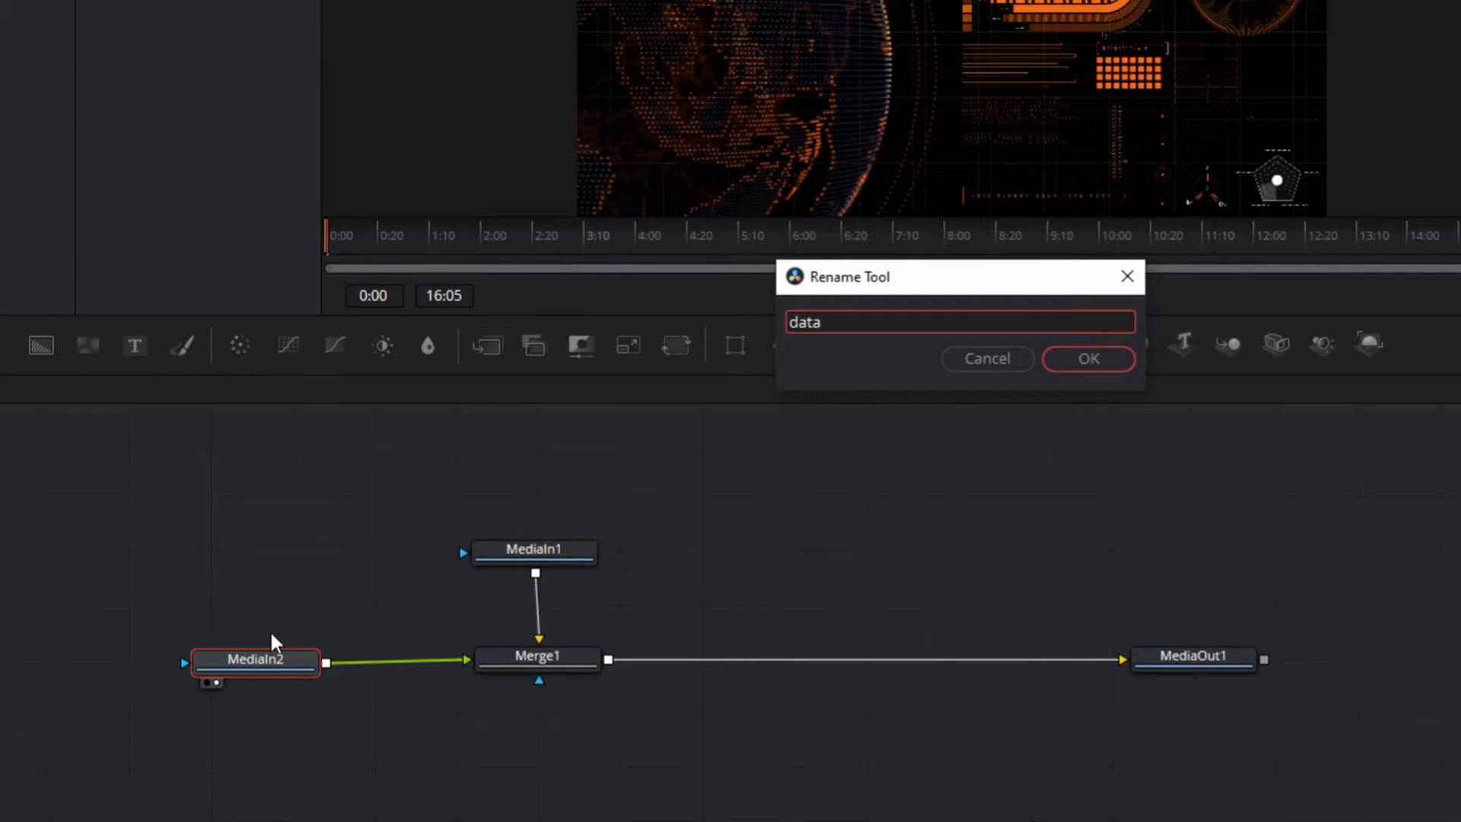
pyautogui.click(1106, 359)
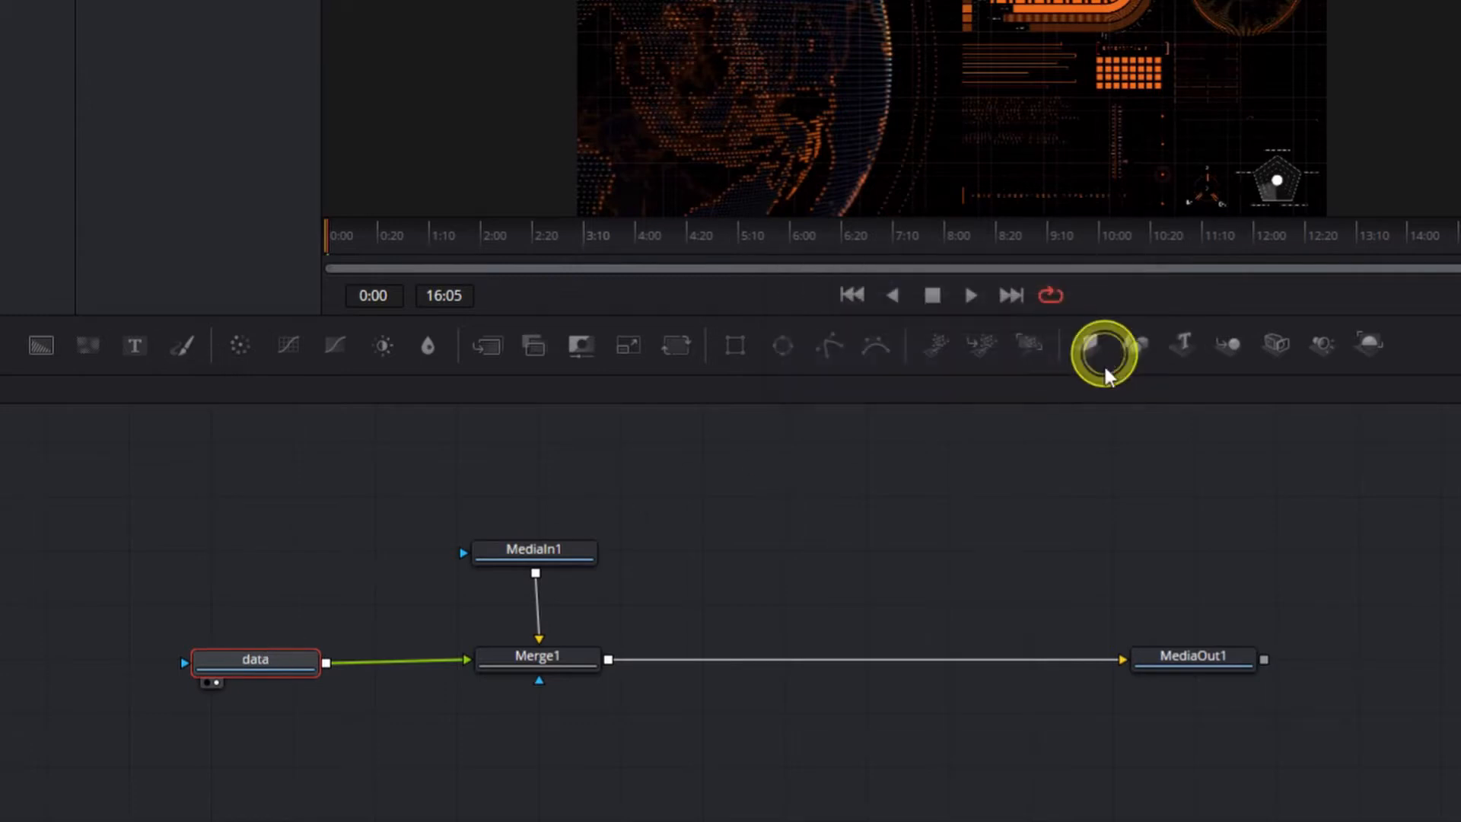
# Step: Show the MediaIn1 node in the viewer and rename it arm
pyautogui.click(522, 556)
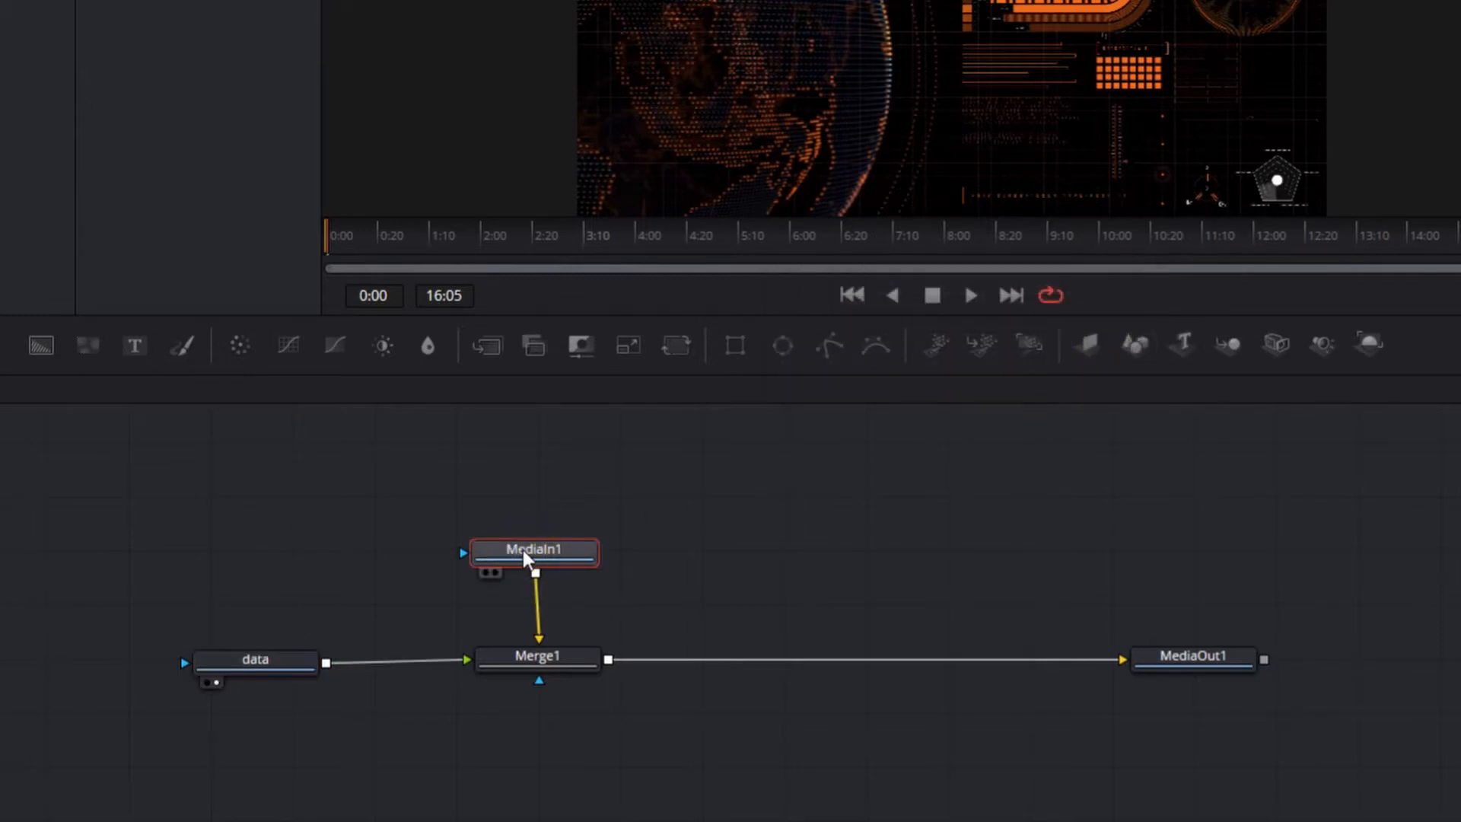
pyautogui.press('1')
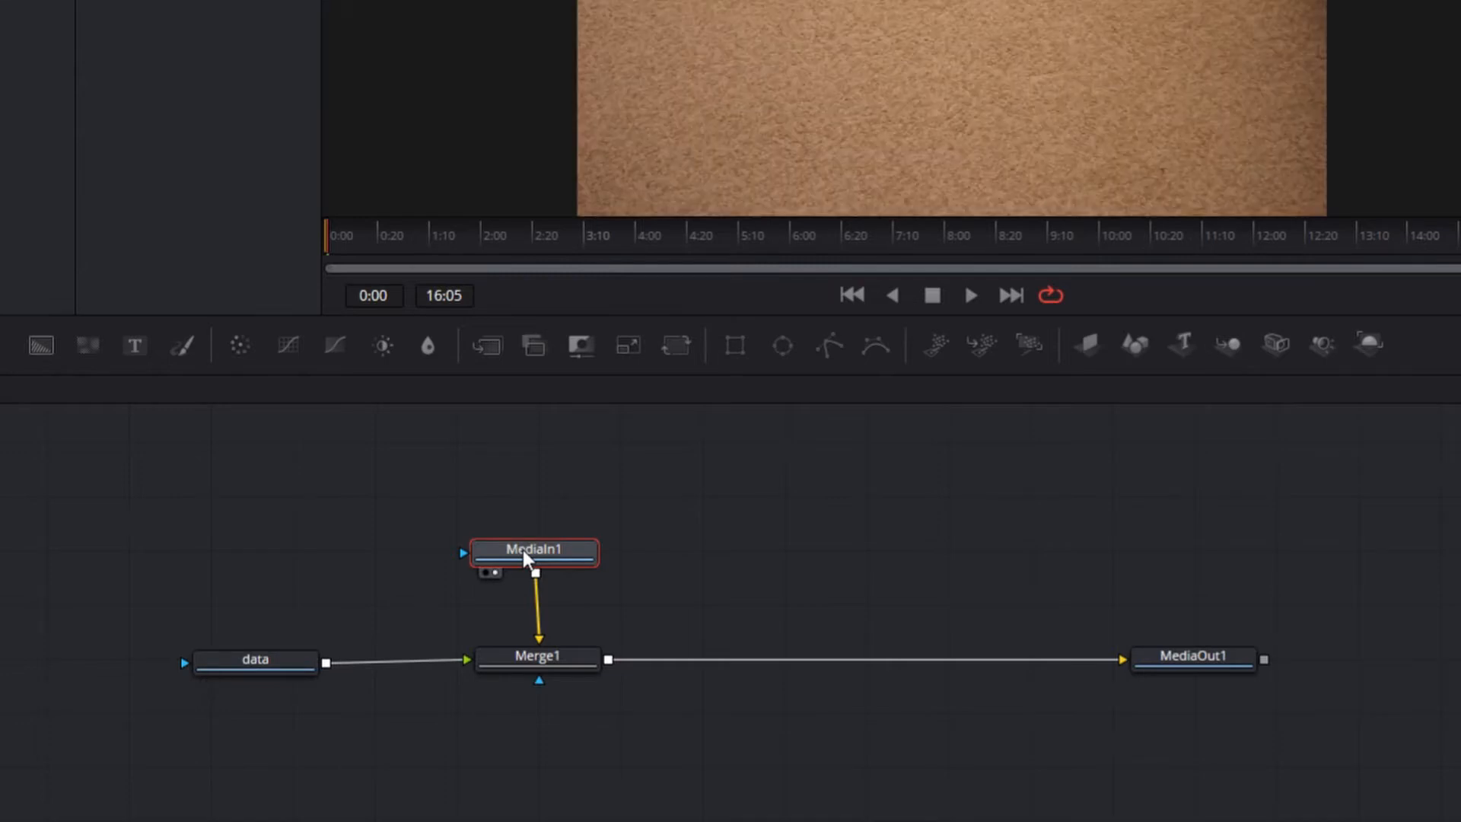
pyautogui.press('F2')
pyautogui.write('ar')
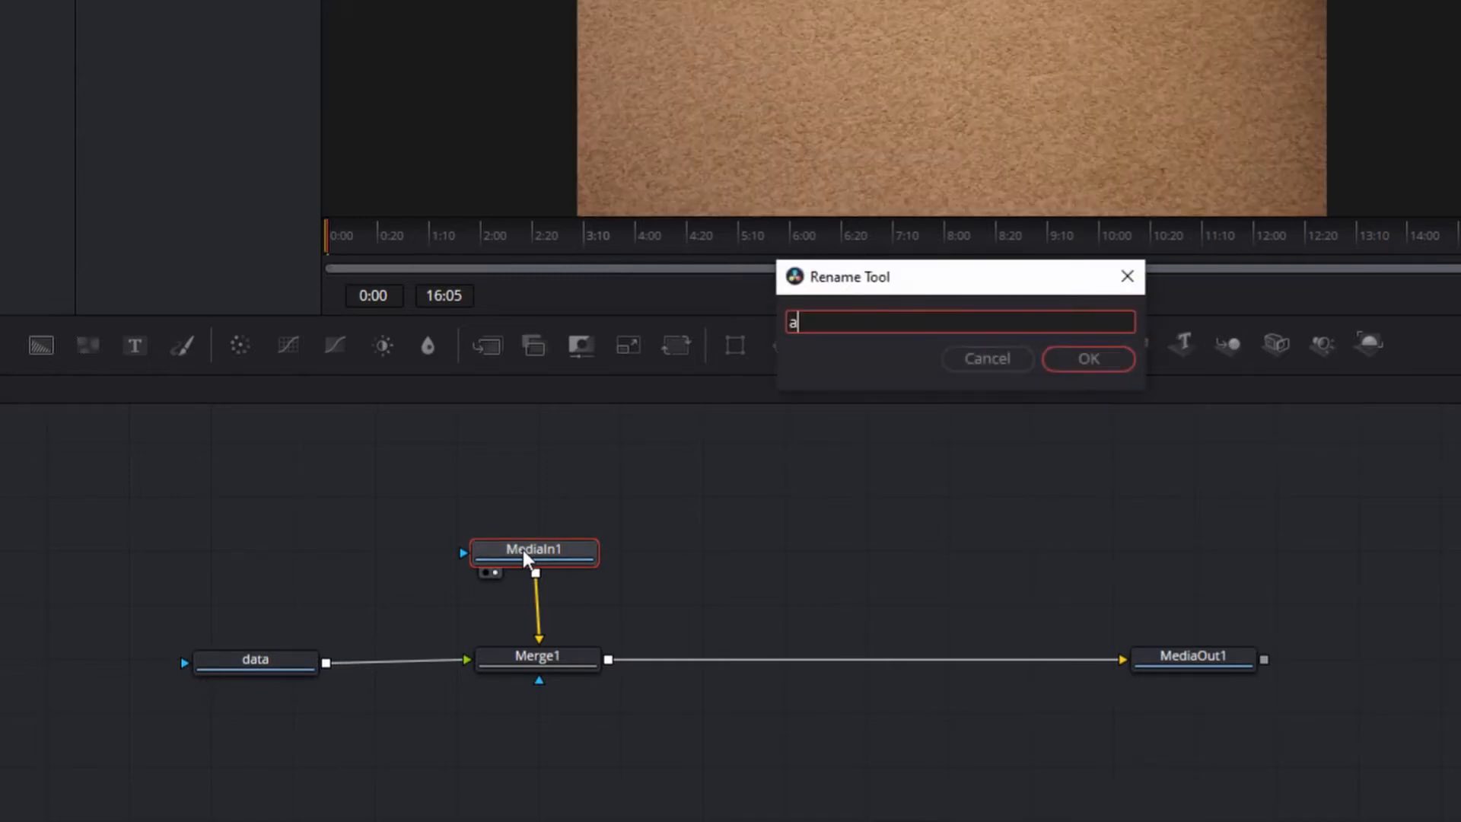
pyautogui.write('m')
pyautogui.click(1112, 363)
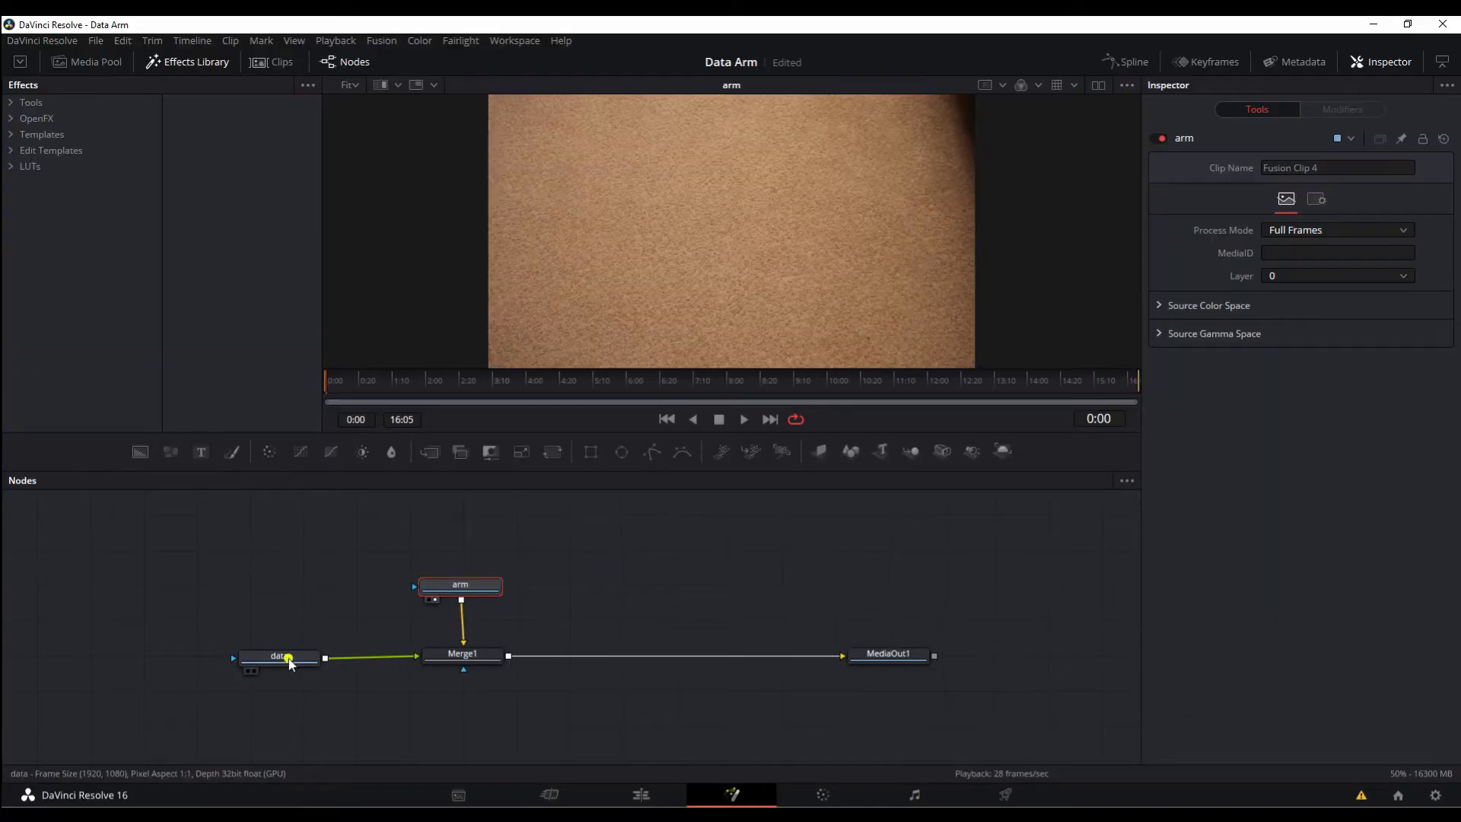
# Step: Swap the two source nodes so arm sits in line before Merge1 and data sits above it
pyautogui.moveTo(278, 665); pyautogui.dragTo(755, 529)
pyautogui.moveTo(493, 591); pyautogui.dragTo(272, 659)
pyautogui.moveTo(599, 576); pyautogui.dragTo(468, 570)
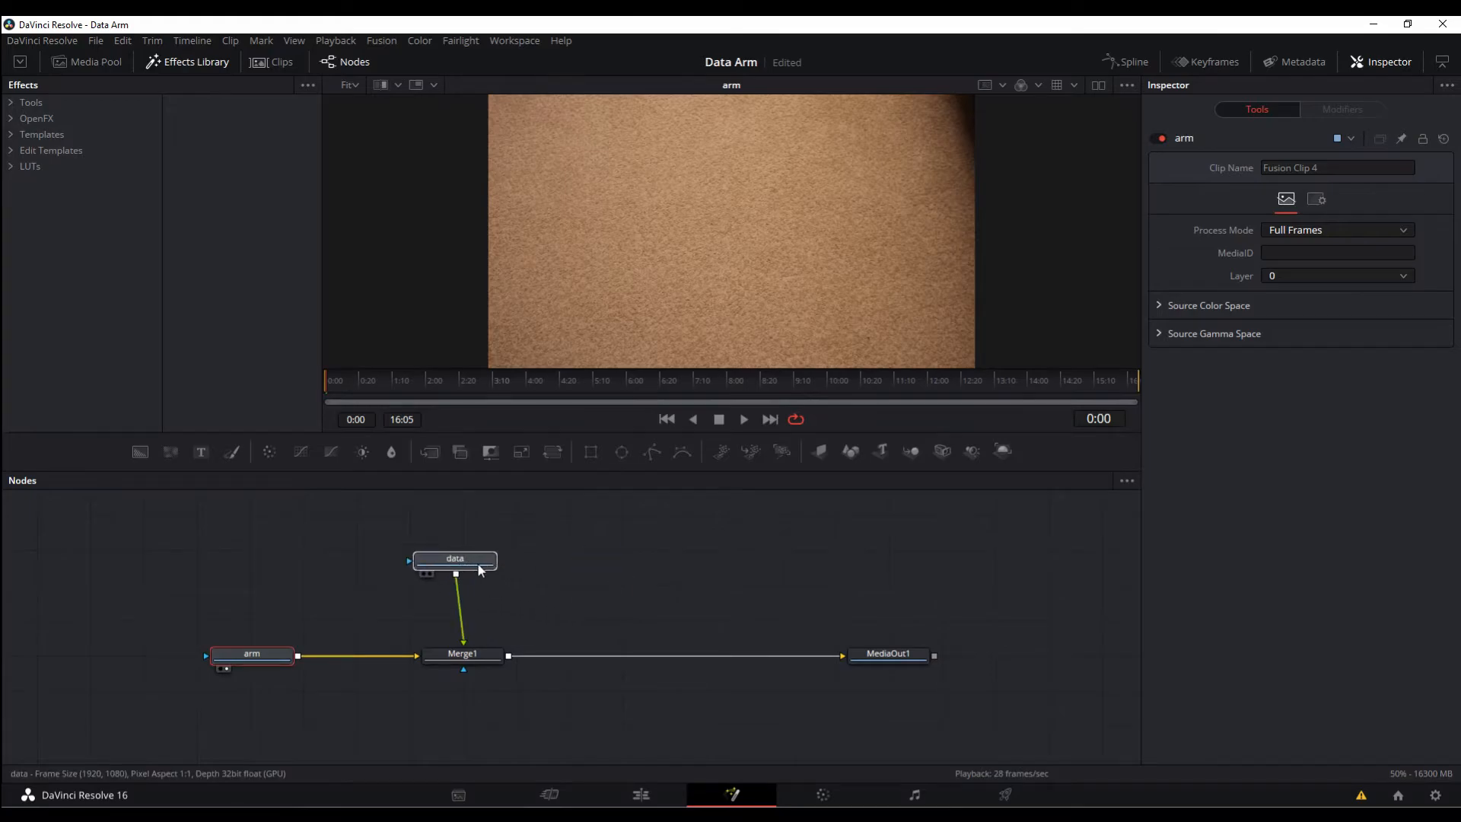
# Step: Delete the Merge1 node and shift the disconnected data node slightly along, above the arm-to-MediaOut1 connection
pyautogui.click(473, 656)
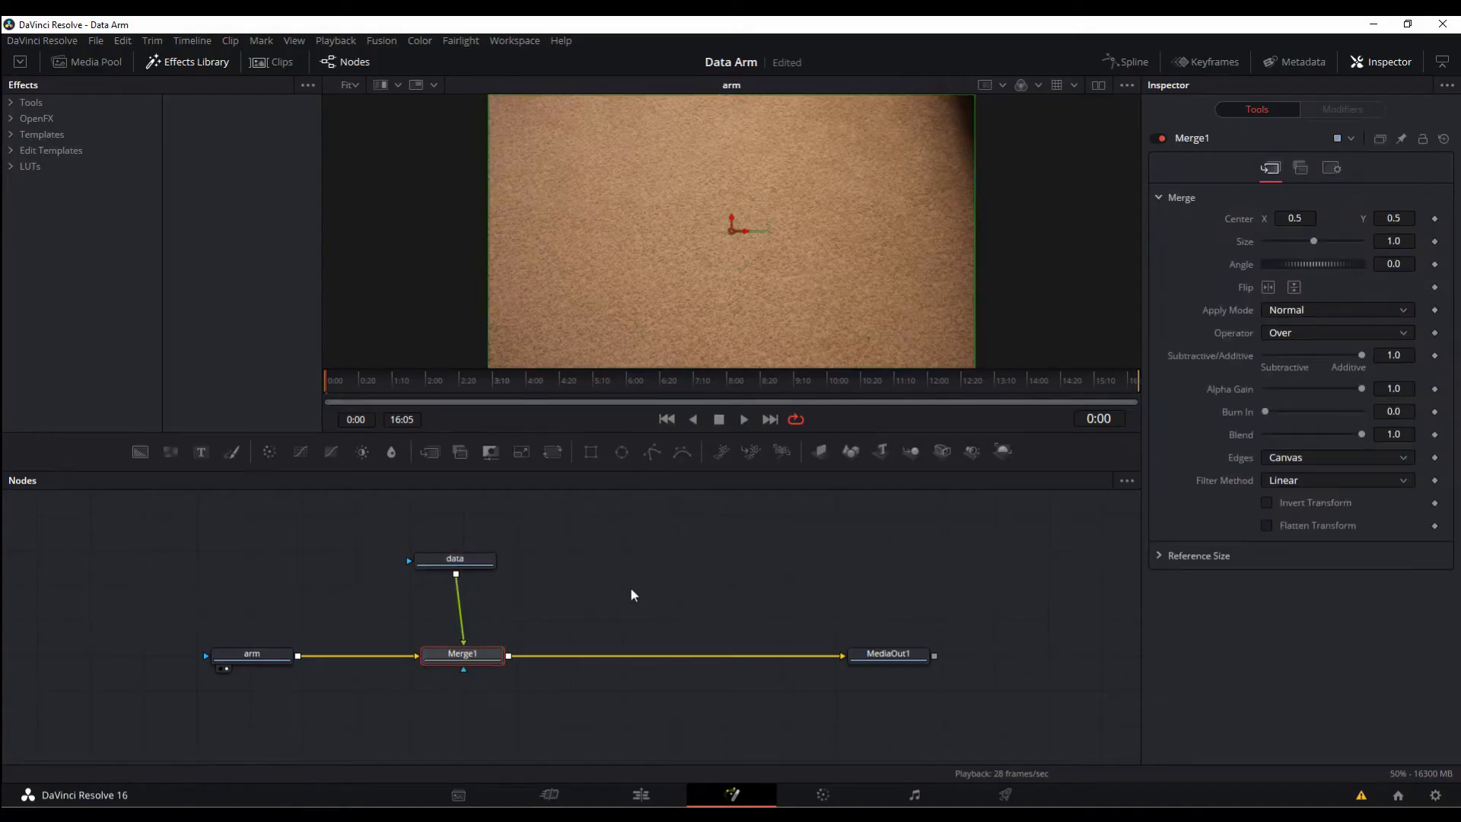
pyautogui.press('Delete')
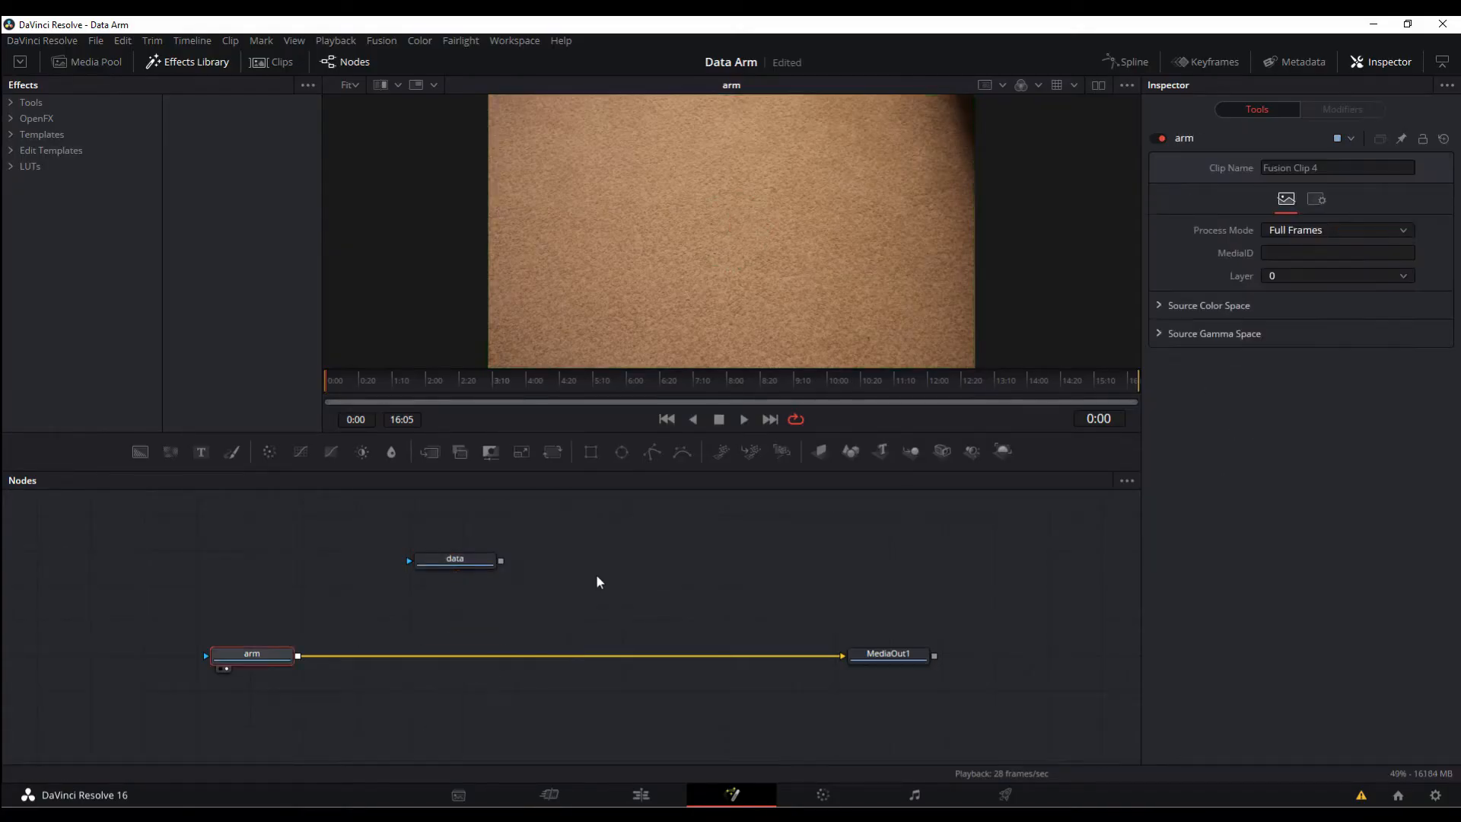
pyautogui.moveTo(461, 559); pyautogui.dragTo(505, 559)
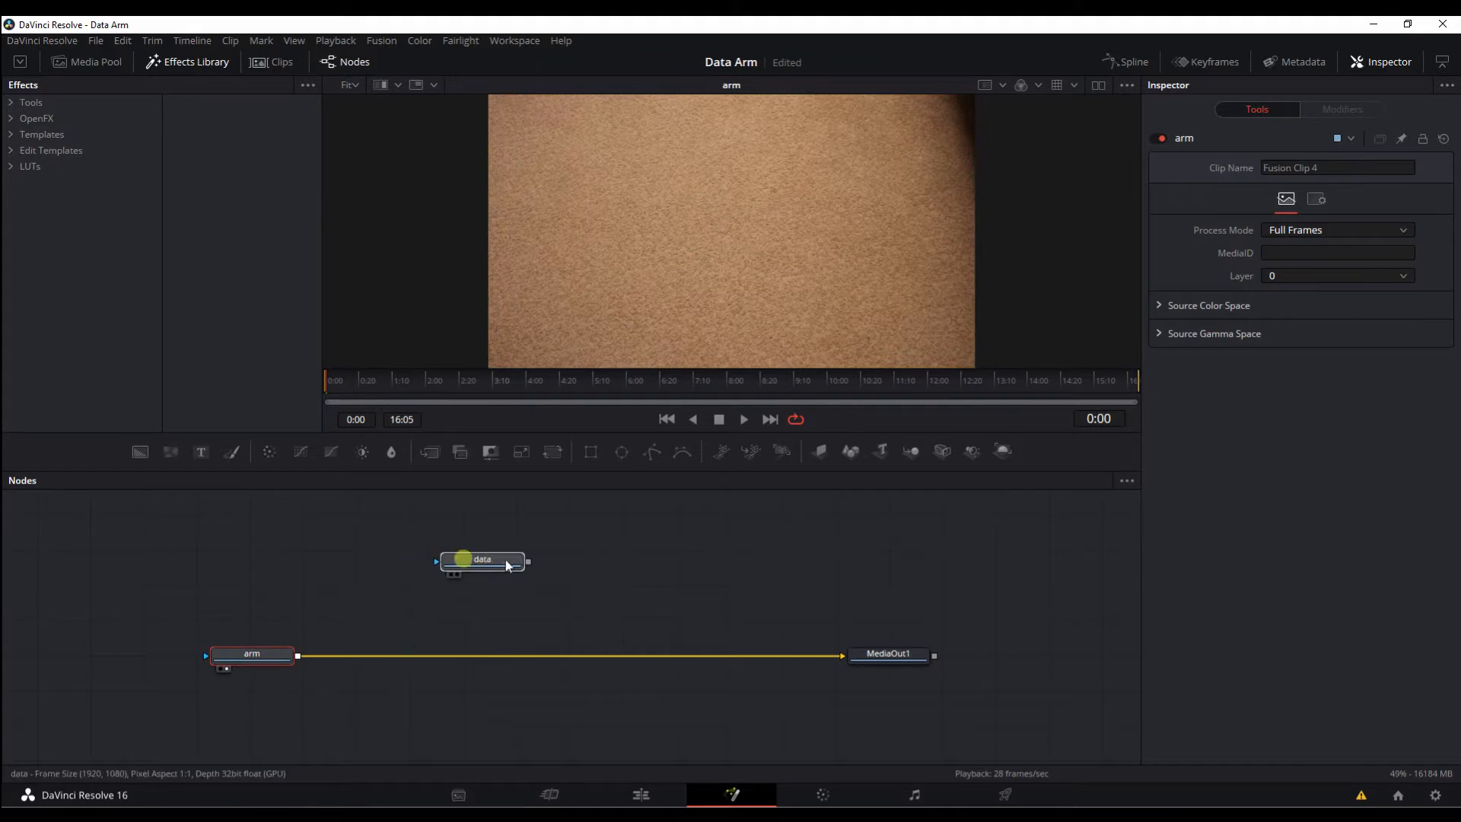
# Step: Play through the arm footage to check its motion, then return to the frame at 1:27
pyautogui.click(241, 657)
pyautogui.click(900, 656)
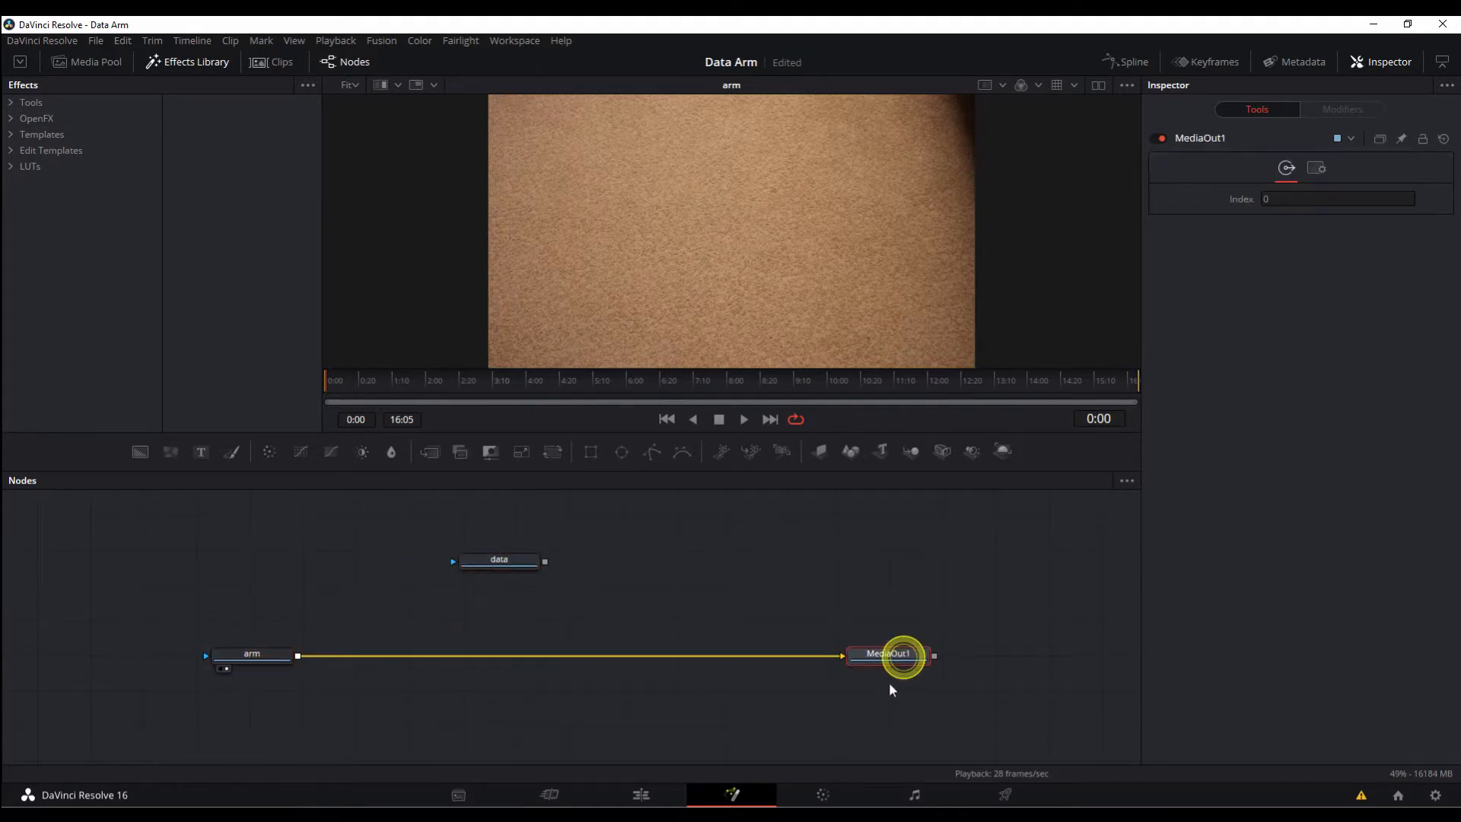
pyautogui.click(251, 655)
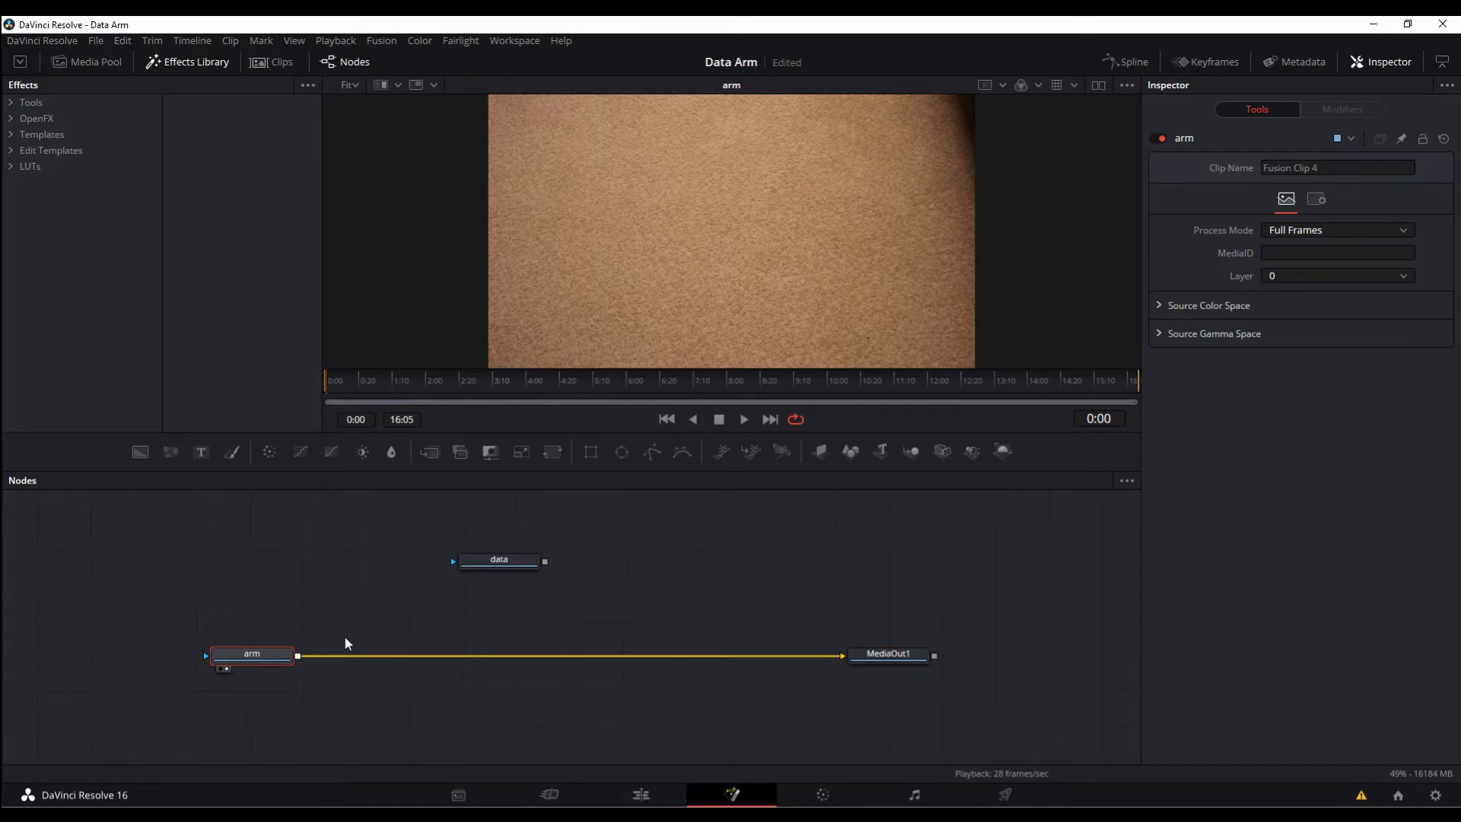
pyautogui.press('space')
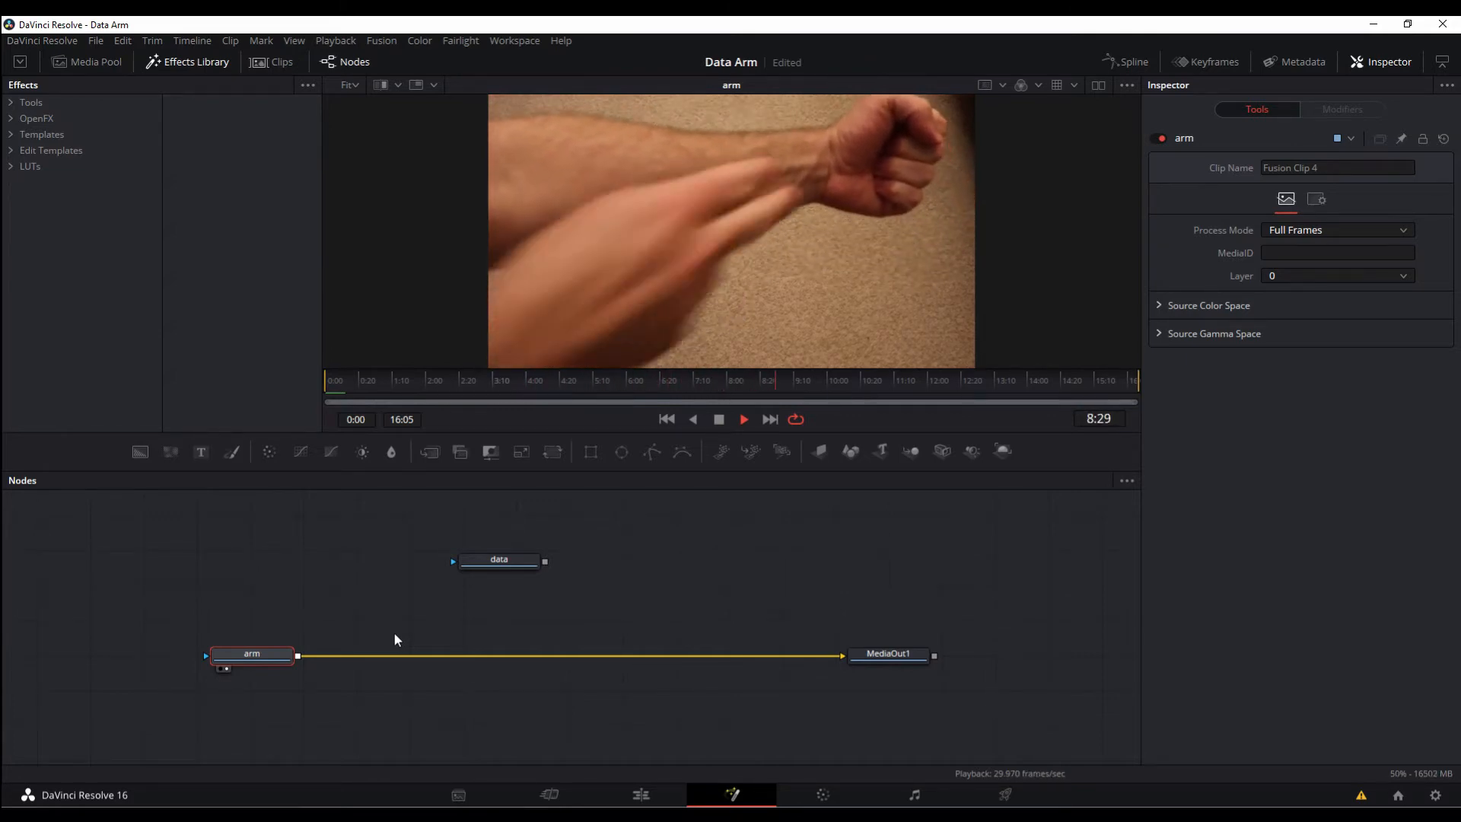
pyautogui.press('space')
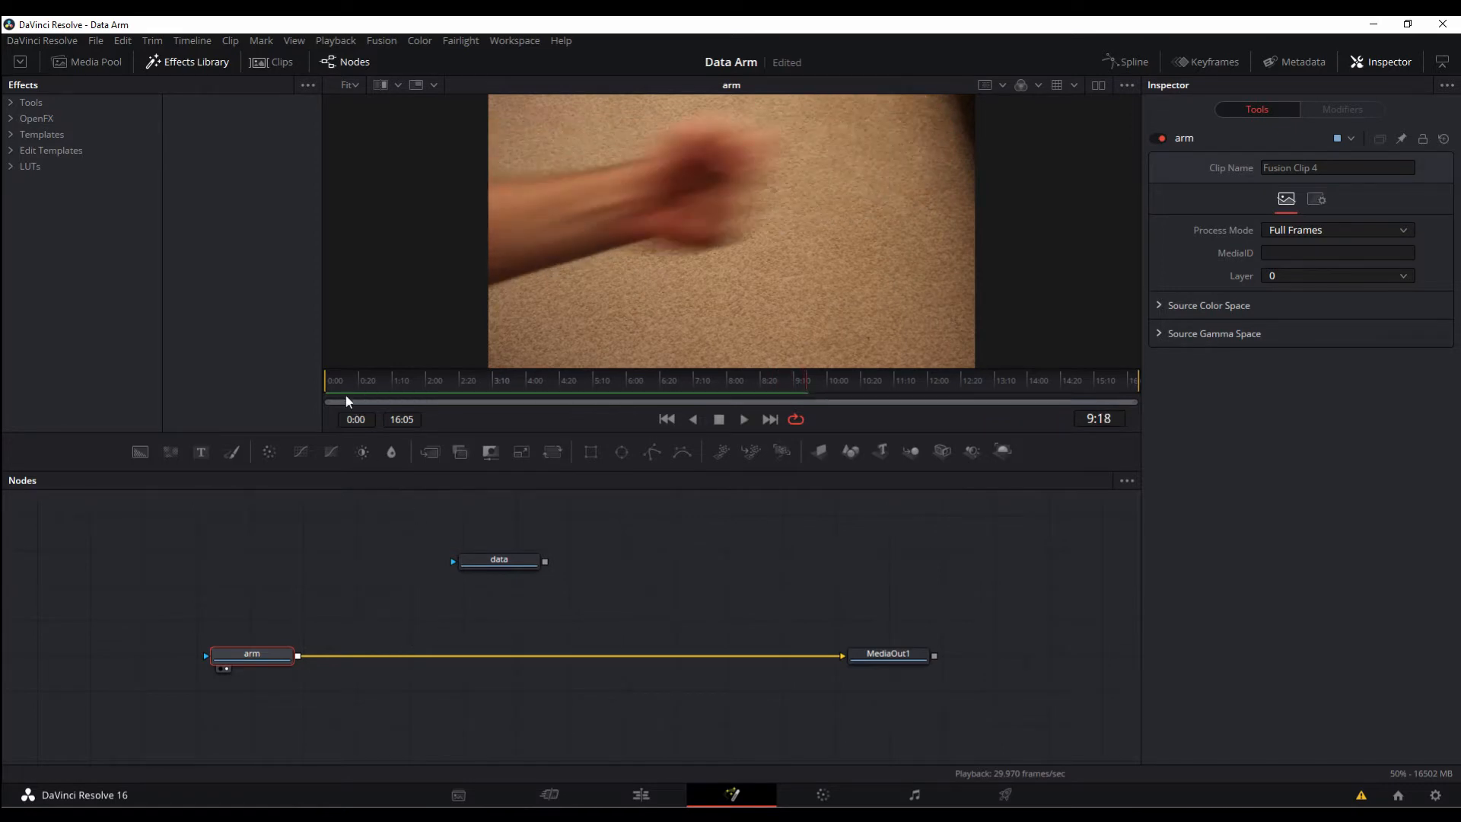
pyautogui.click(329, 380)
pyautogui.moveTo(402, 380); pyautogui.dragTo(424, 384)
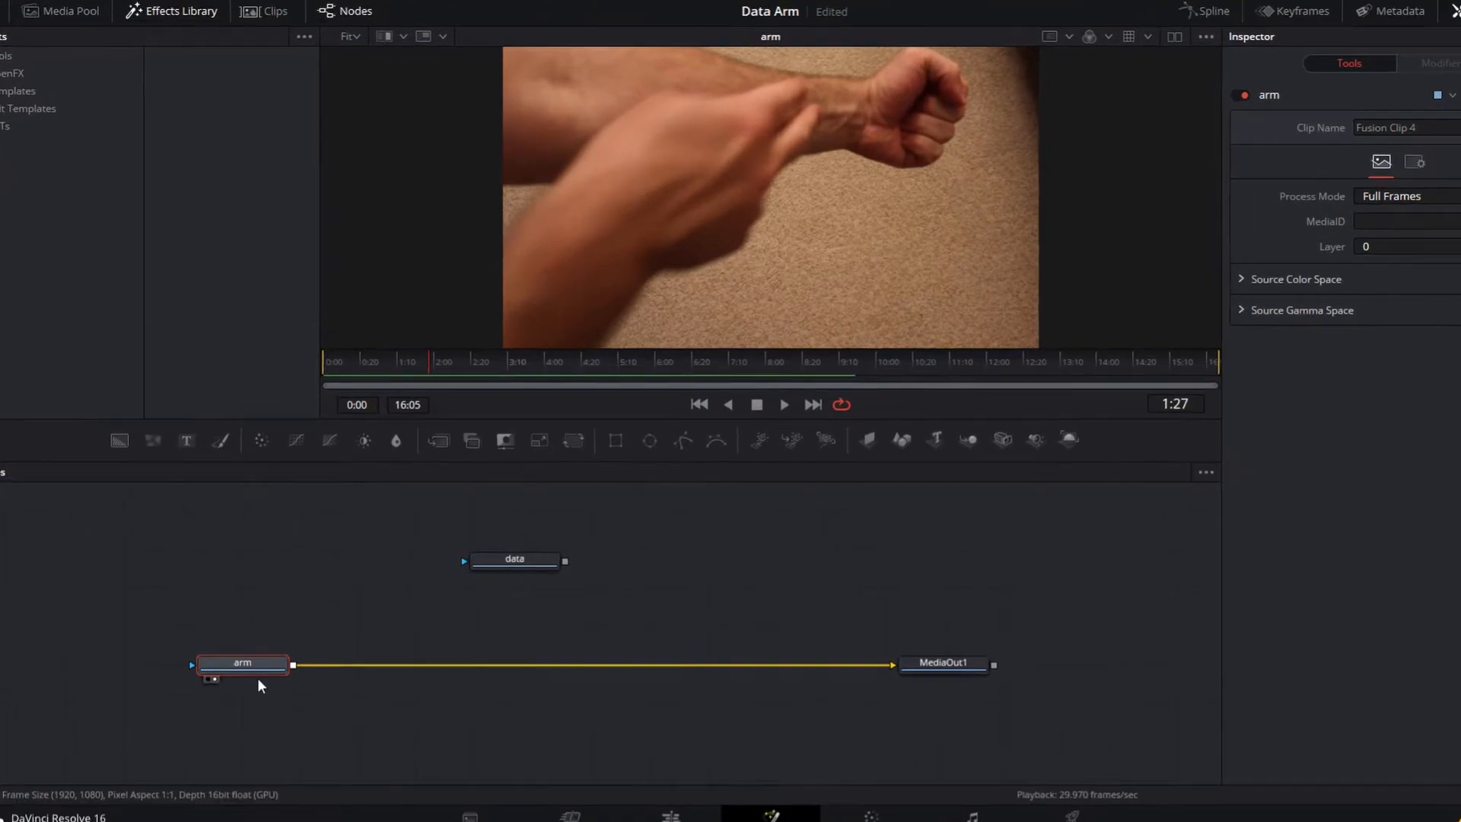
# Step: Add a Planar Tracker node between the arm node and MediaOut1
pyautogui.click(263, 658)
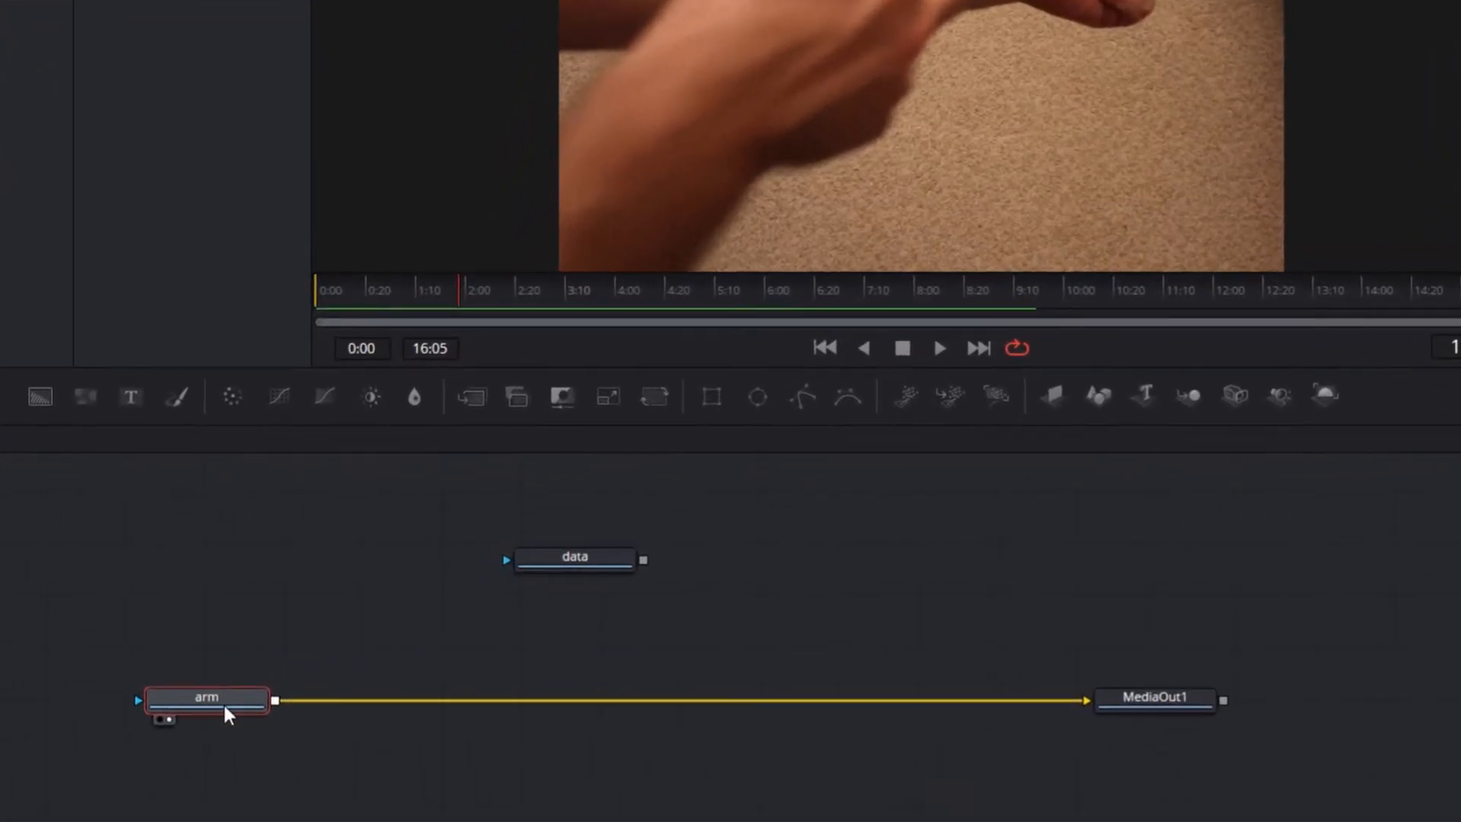
pyautogui.hotkey('shift', 'space')
pyautogui.write('trans')
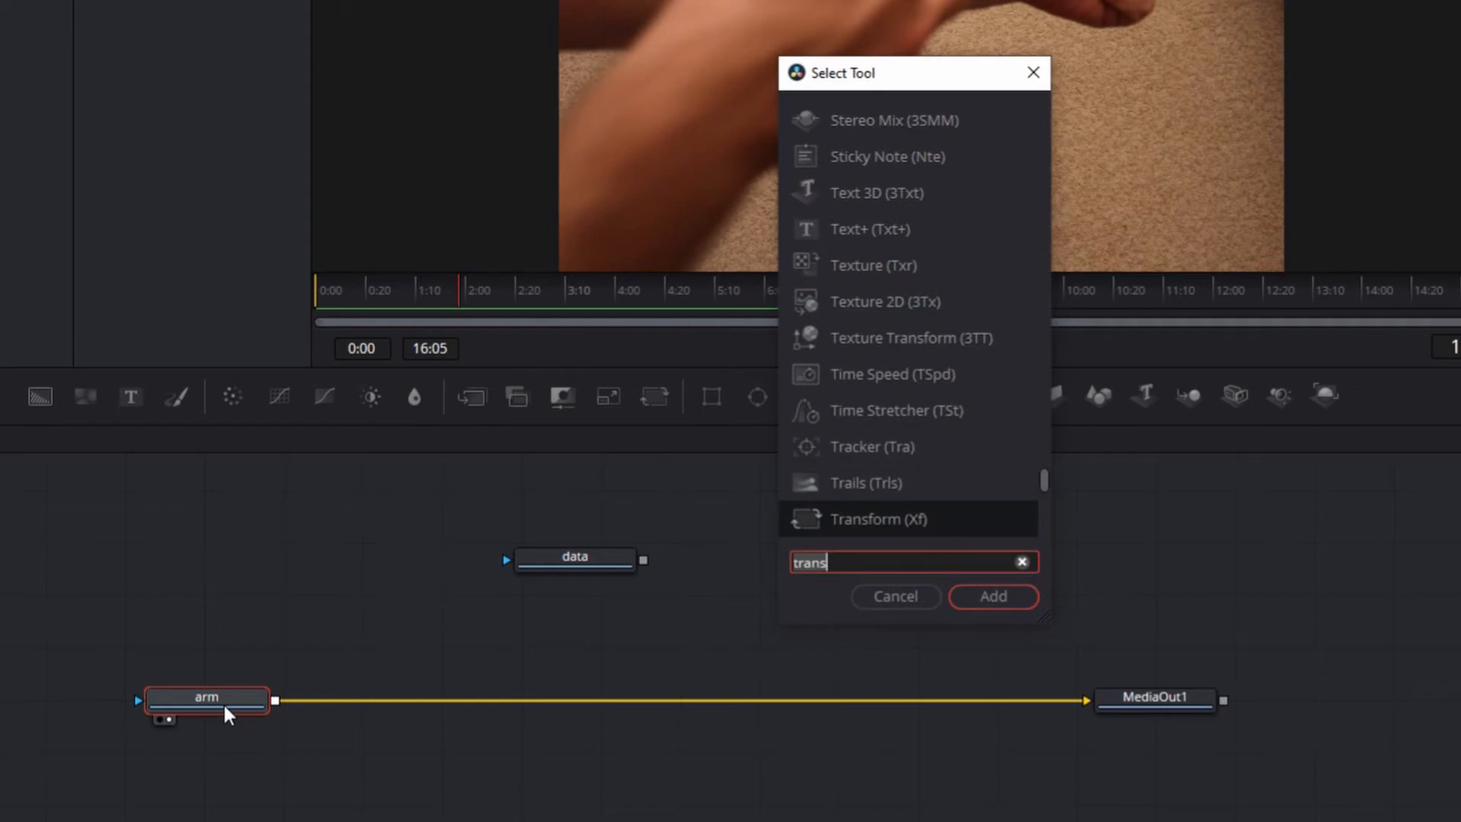
pyautogui.write('plan')
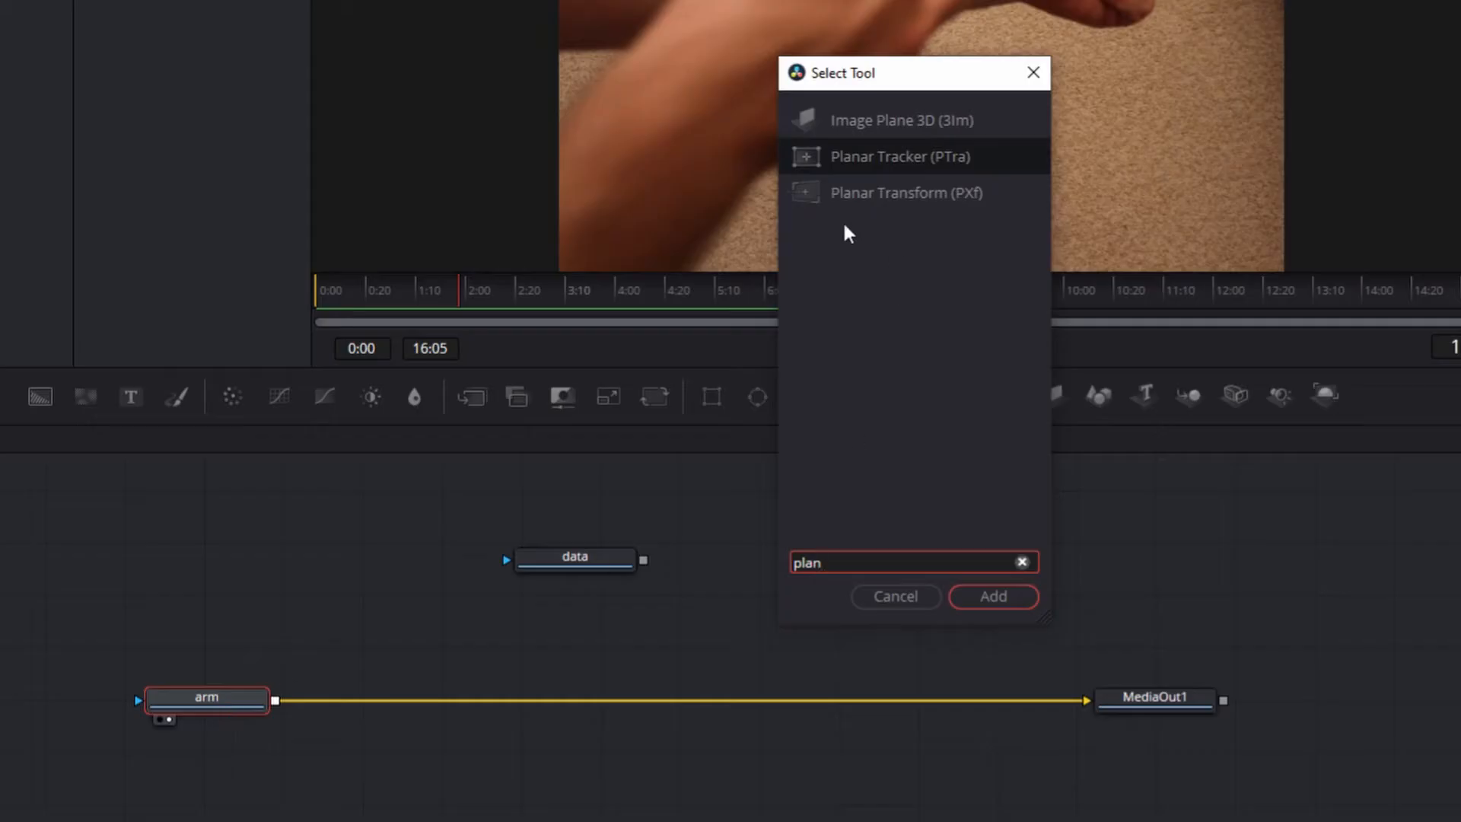
pyautogui.click(902, 157)
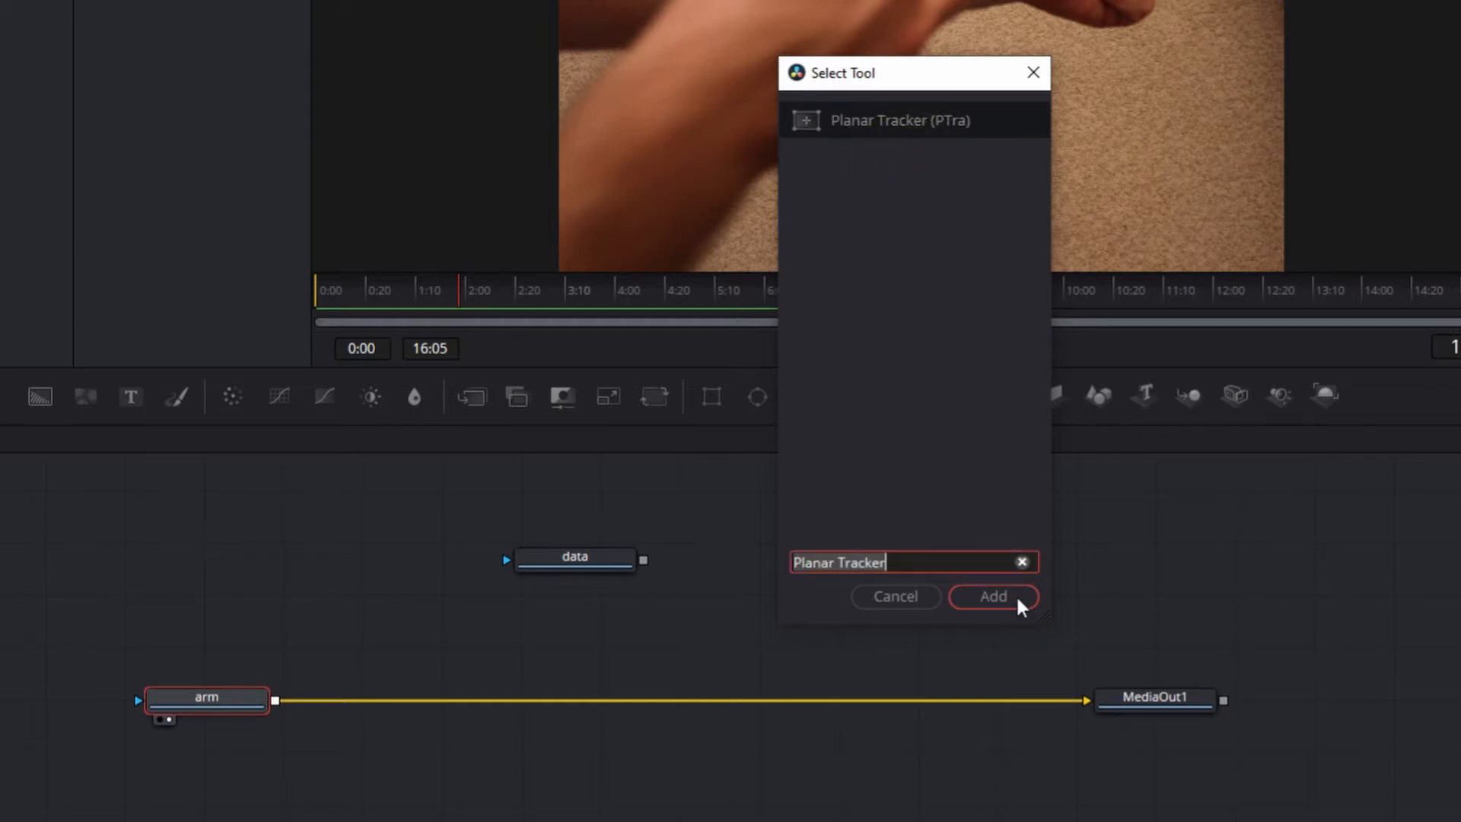
pyautogui.click(1018, 601)
pyautogui.moveTo(359, 699); pyautogui.dragTo(464, 699)
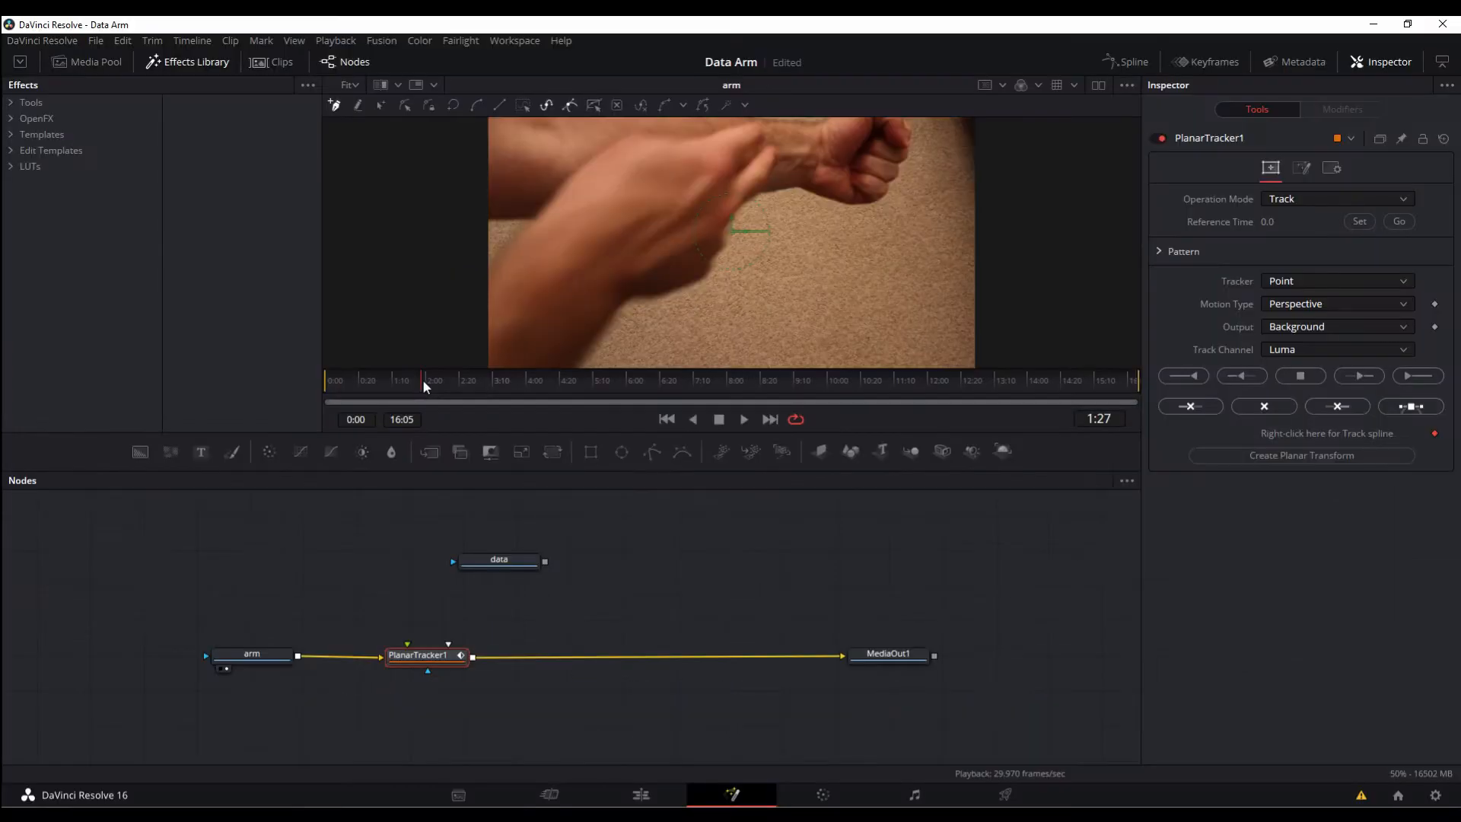
# Step: Set the Planar Tracker's operation mode to Track and its reference time to the frame at 3:08
pyautogui.moveTo(457, 292); pyautogui.dragTo(474, 301)
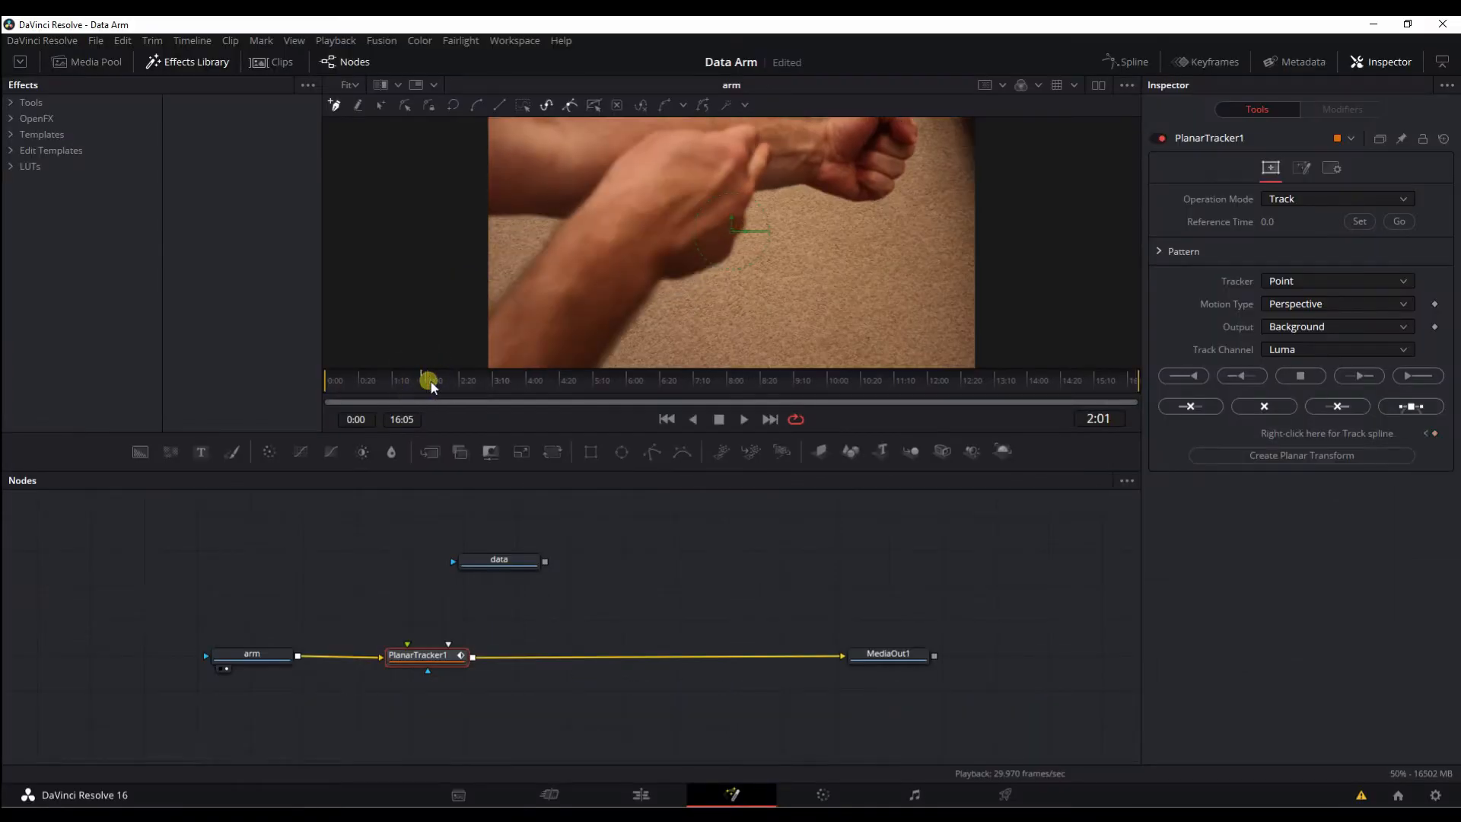
pyautogui.moveTo(431, 386); pyautogui.dragTo(490, 385)
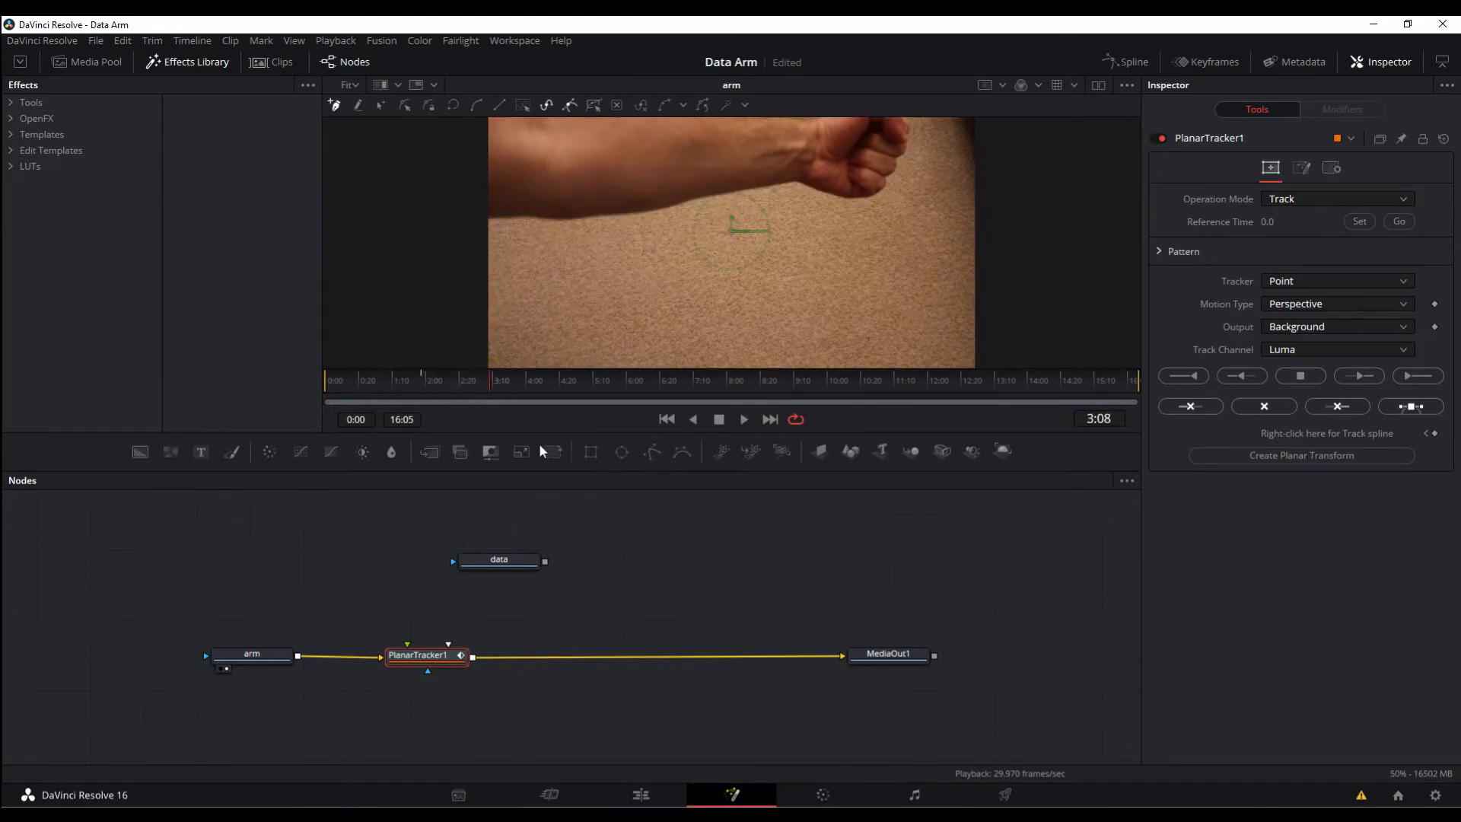
pyautogui.click(433, 656)
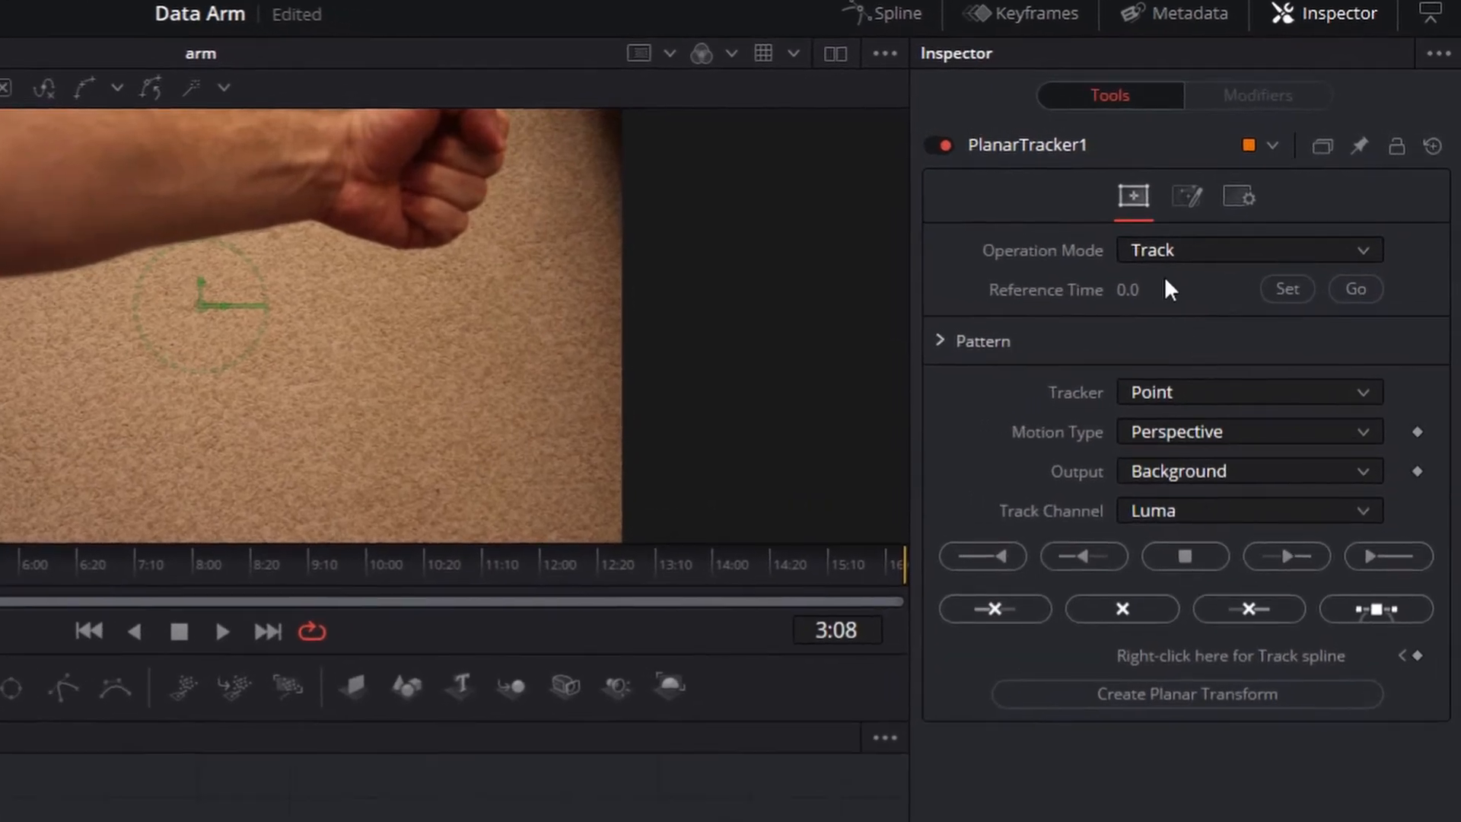
pyautogui.click(1192, 250)
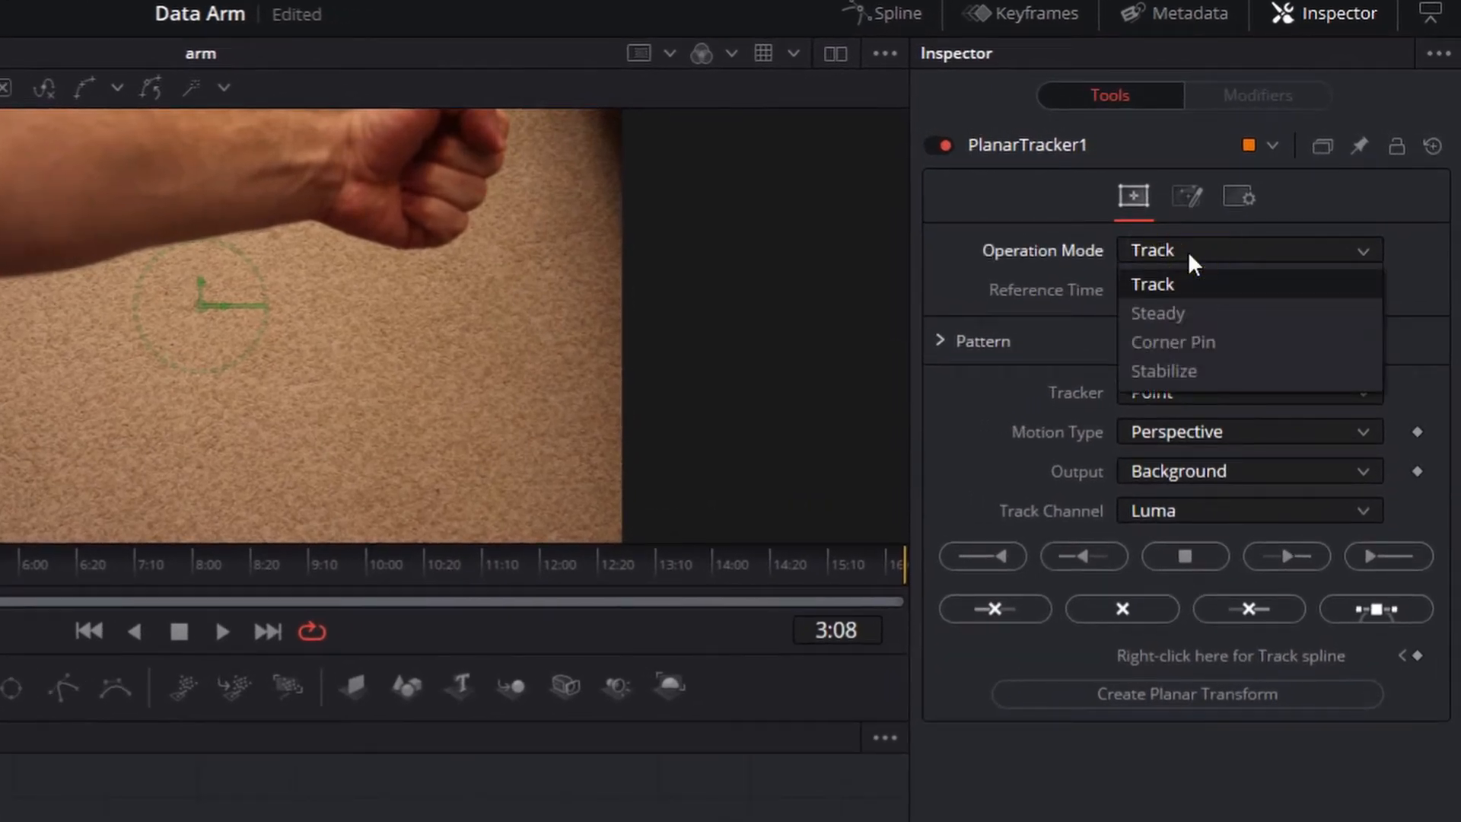
pyautogui.click(1188, 286)
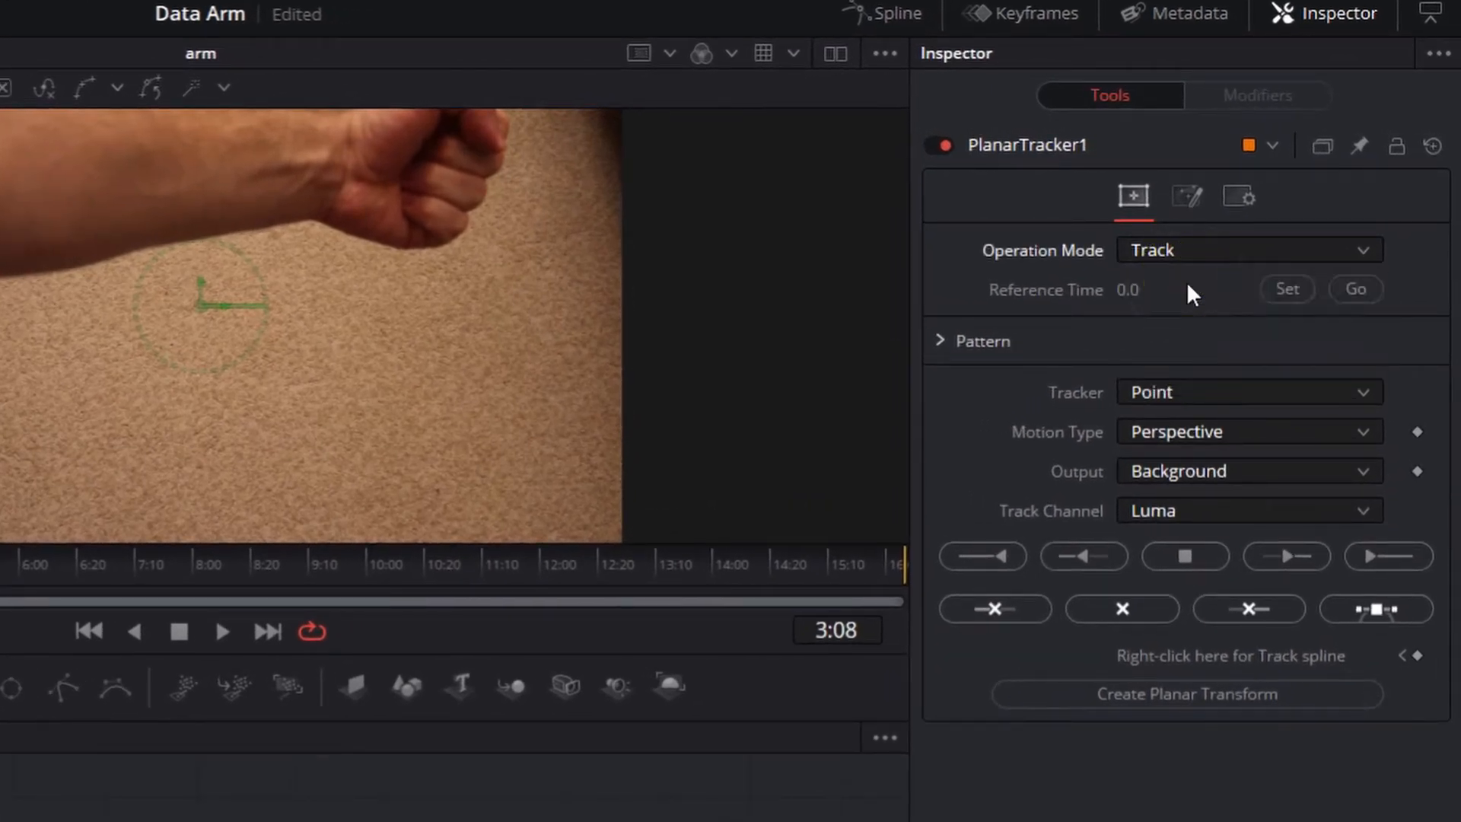
pyautogui.click(1282, 289)
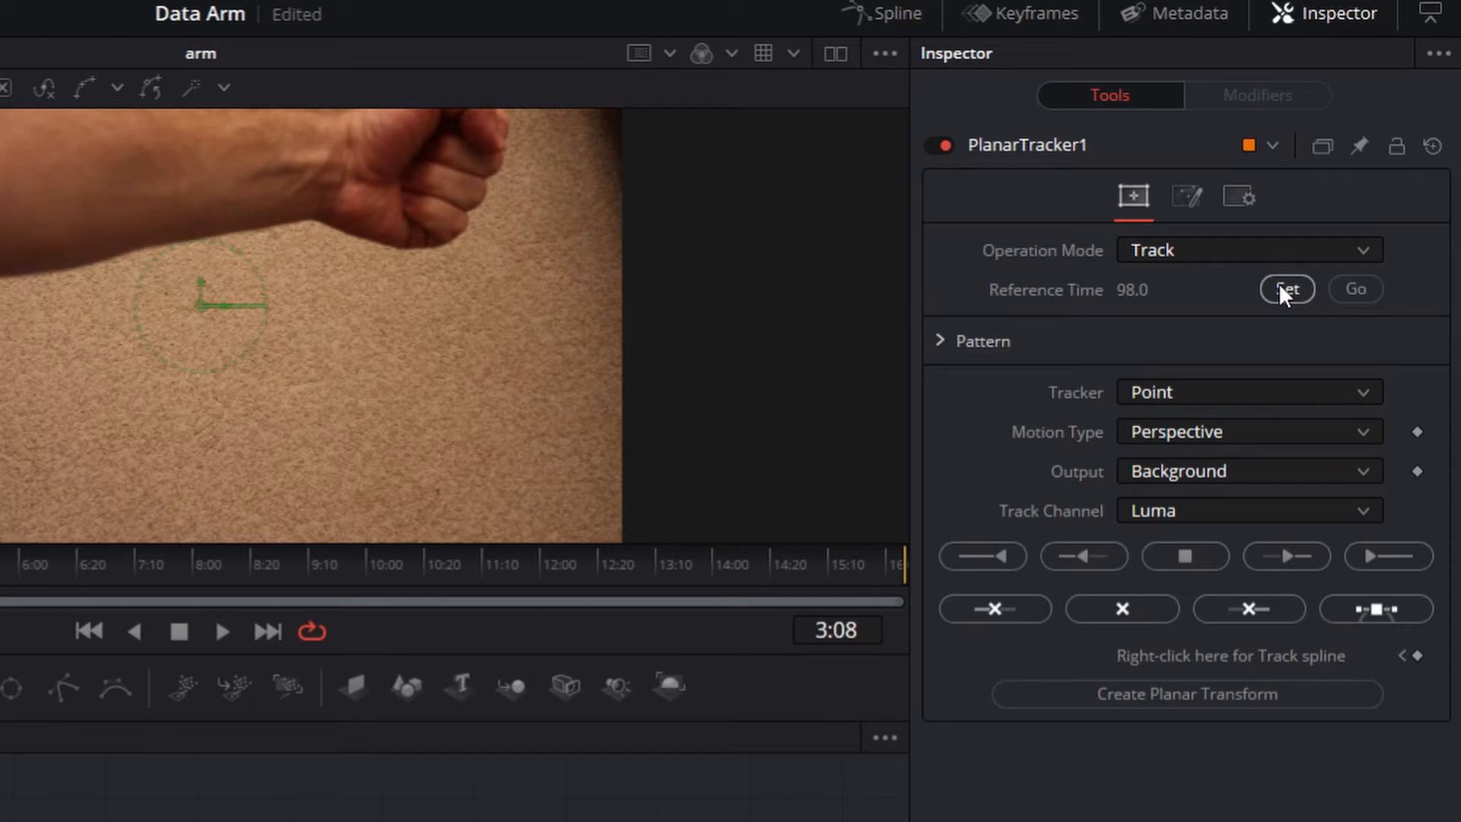
# Step: Set the Planar Tracker's tracker to Hybrid Point/Area and its motion type to Translation, Rotation, Scale
pyautogui.click(1283, 391)
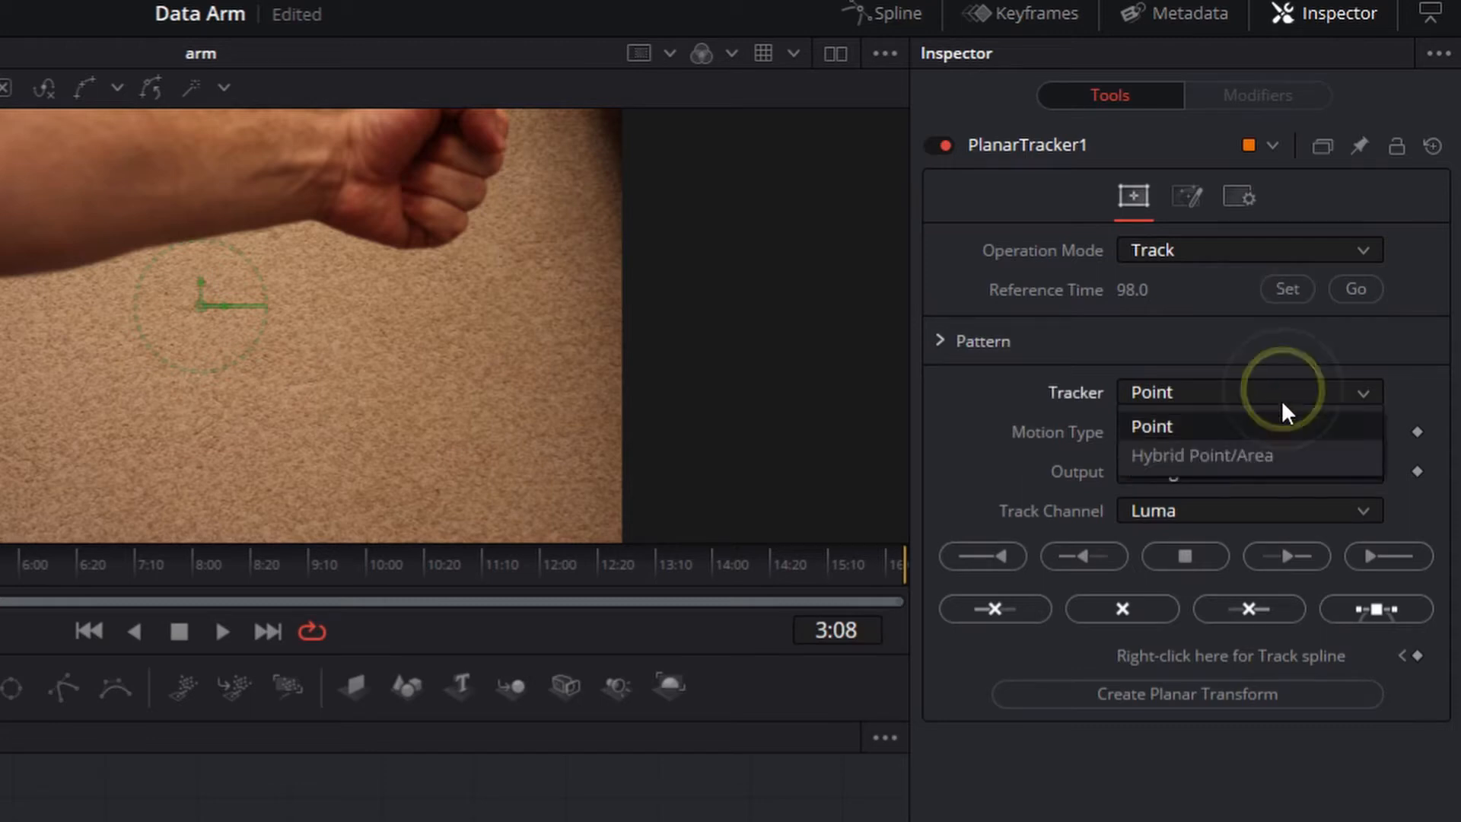
pyautogui.click(1273, 453)
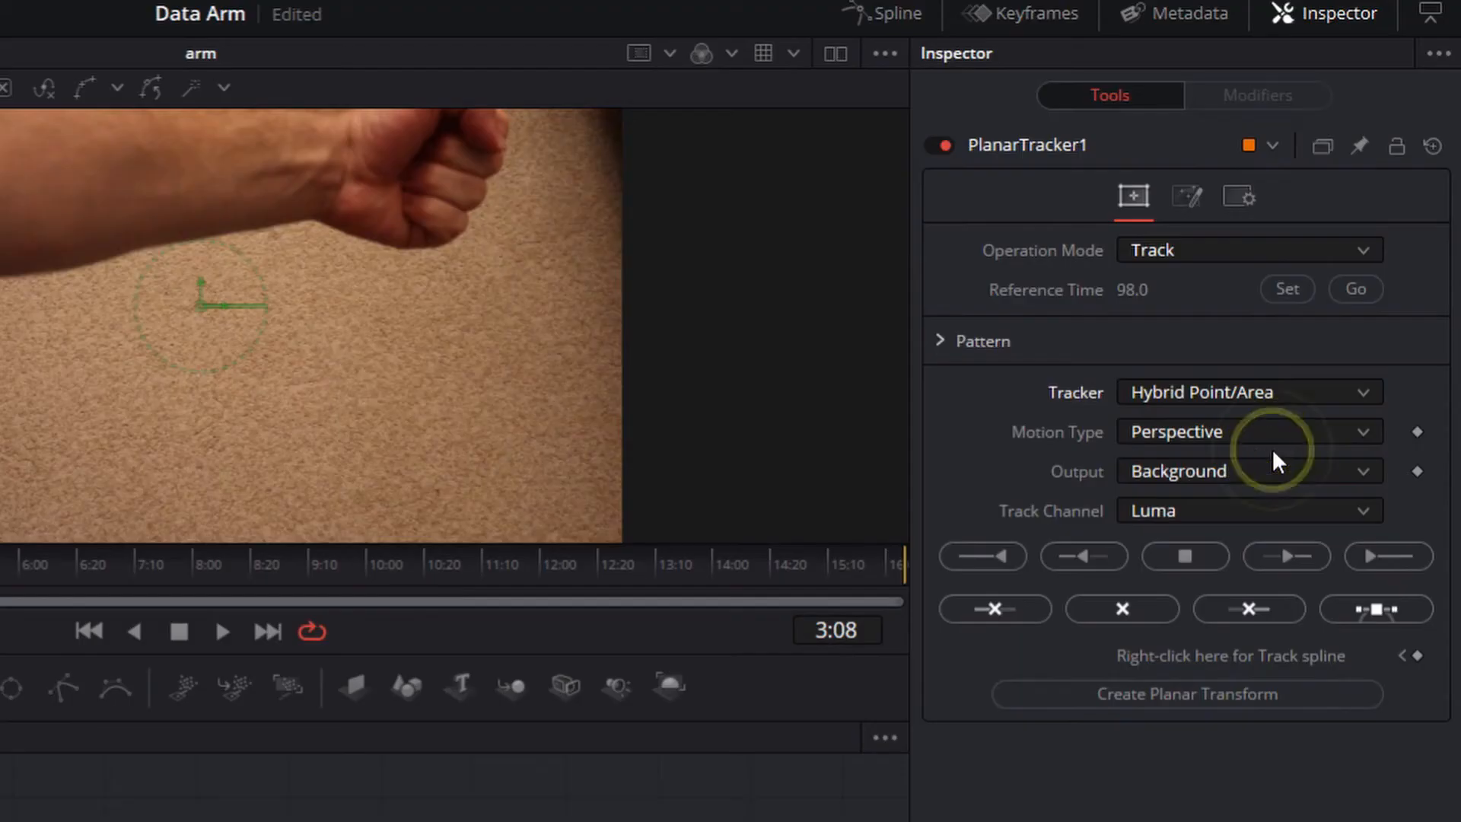
pyautogui.click(1168, 433)
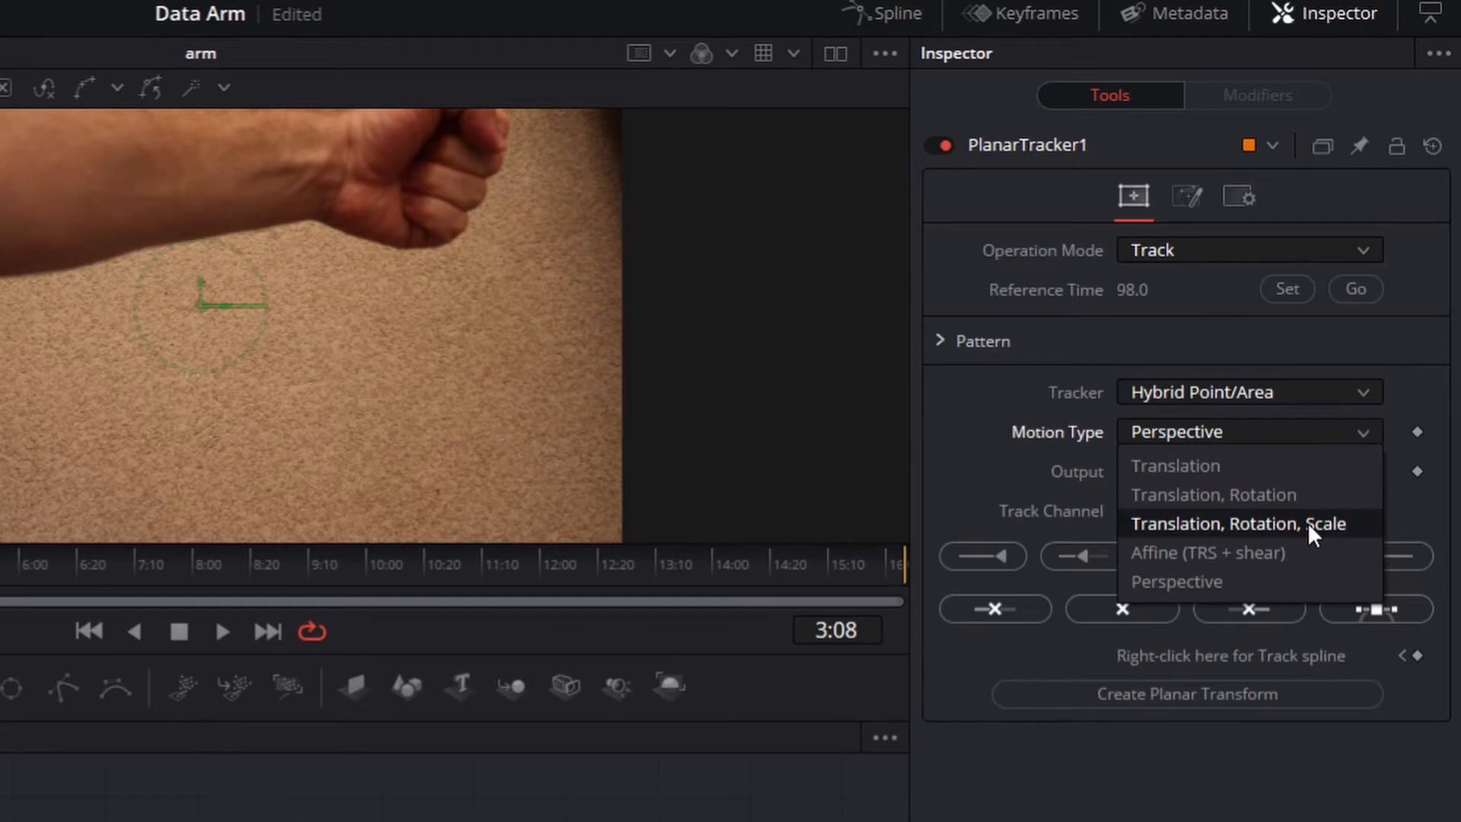
pyautogui.click(1308, 523)
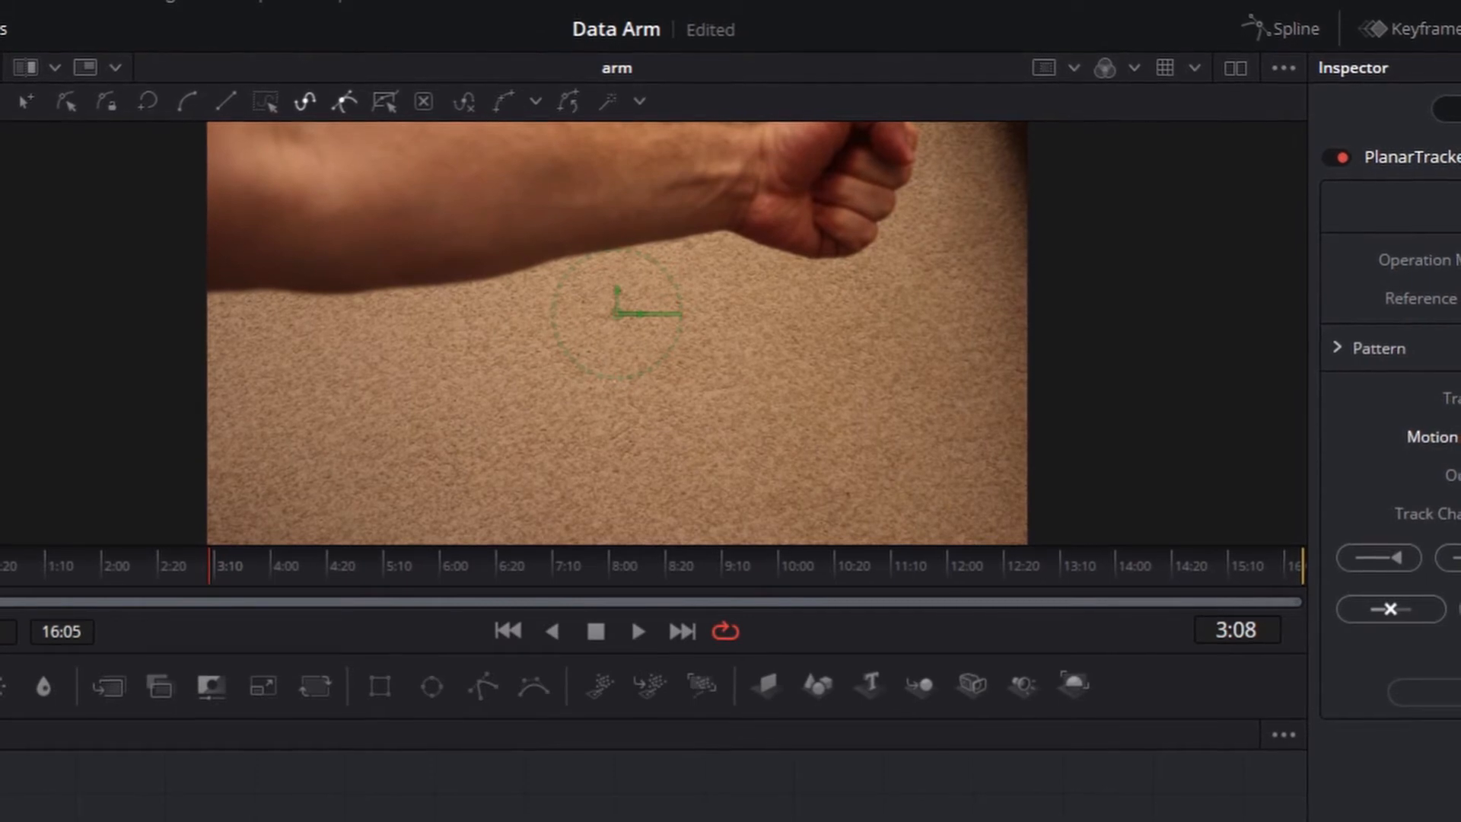
# Step: Outline the middle of the forearm with a closed five-point tracking shape and track it forward from the reference frame
pyautogui.click(365, 149)
pyautogui.click(623, 147)
pyautogui.click(624, 224)
pyautogui.click(461, 246)
pyautogui.click(378, 255)
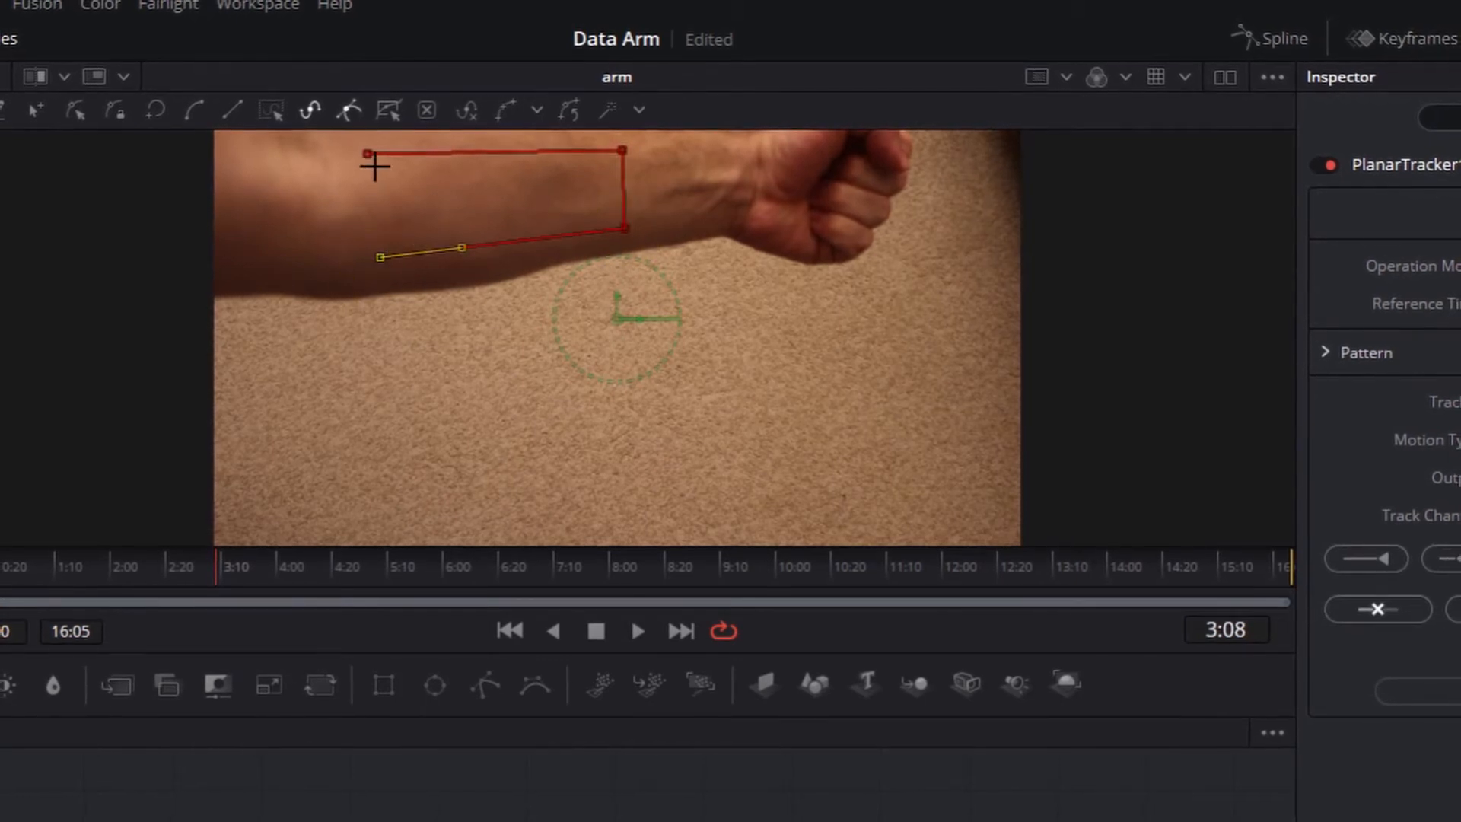
pyautogui.click(370, 156)
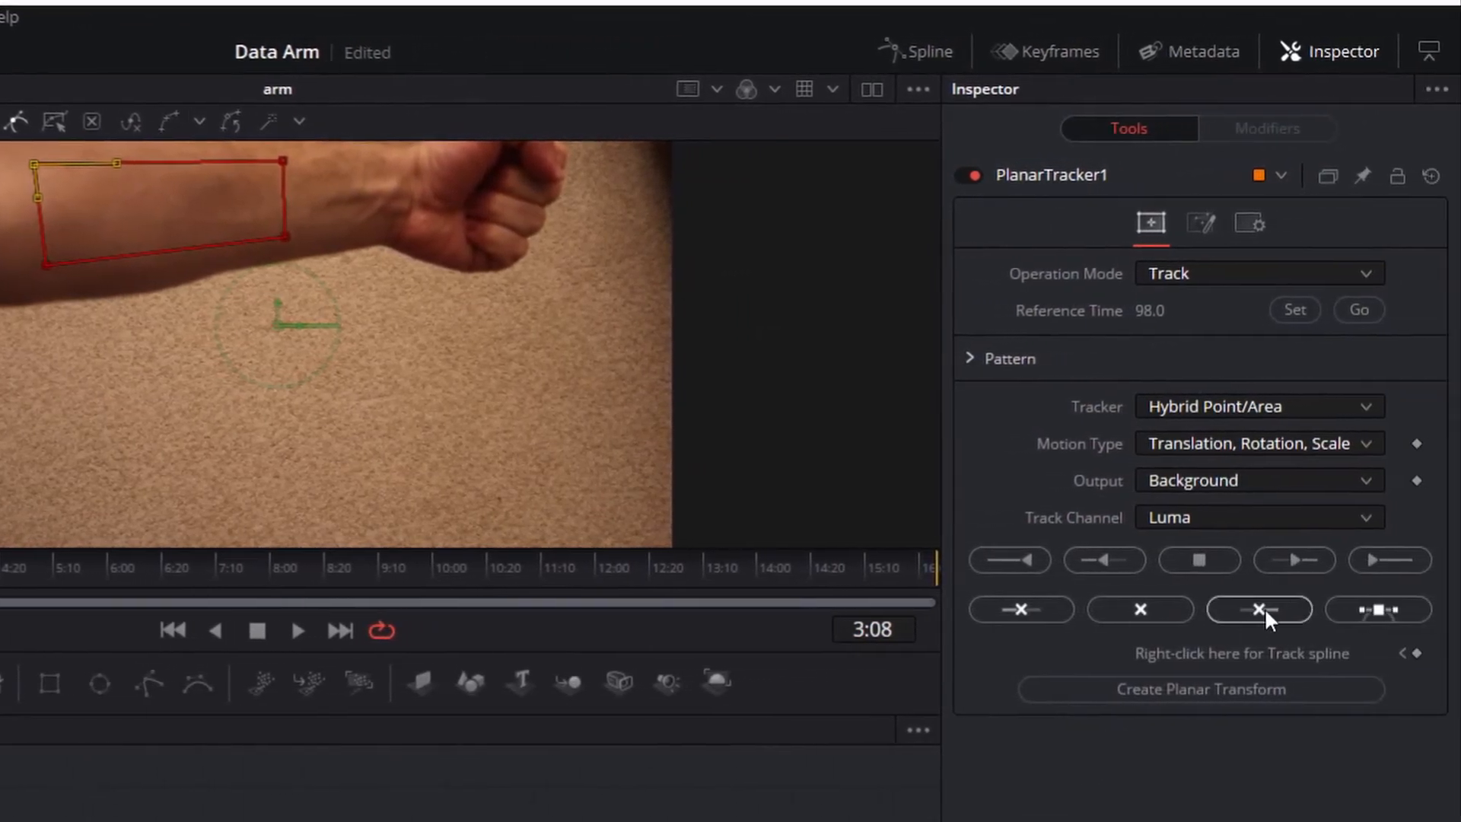
pyautogui.click(1379, 557)
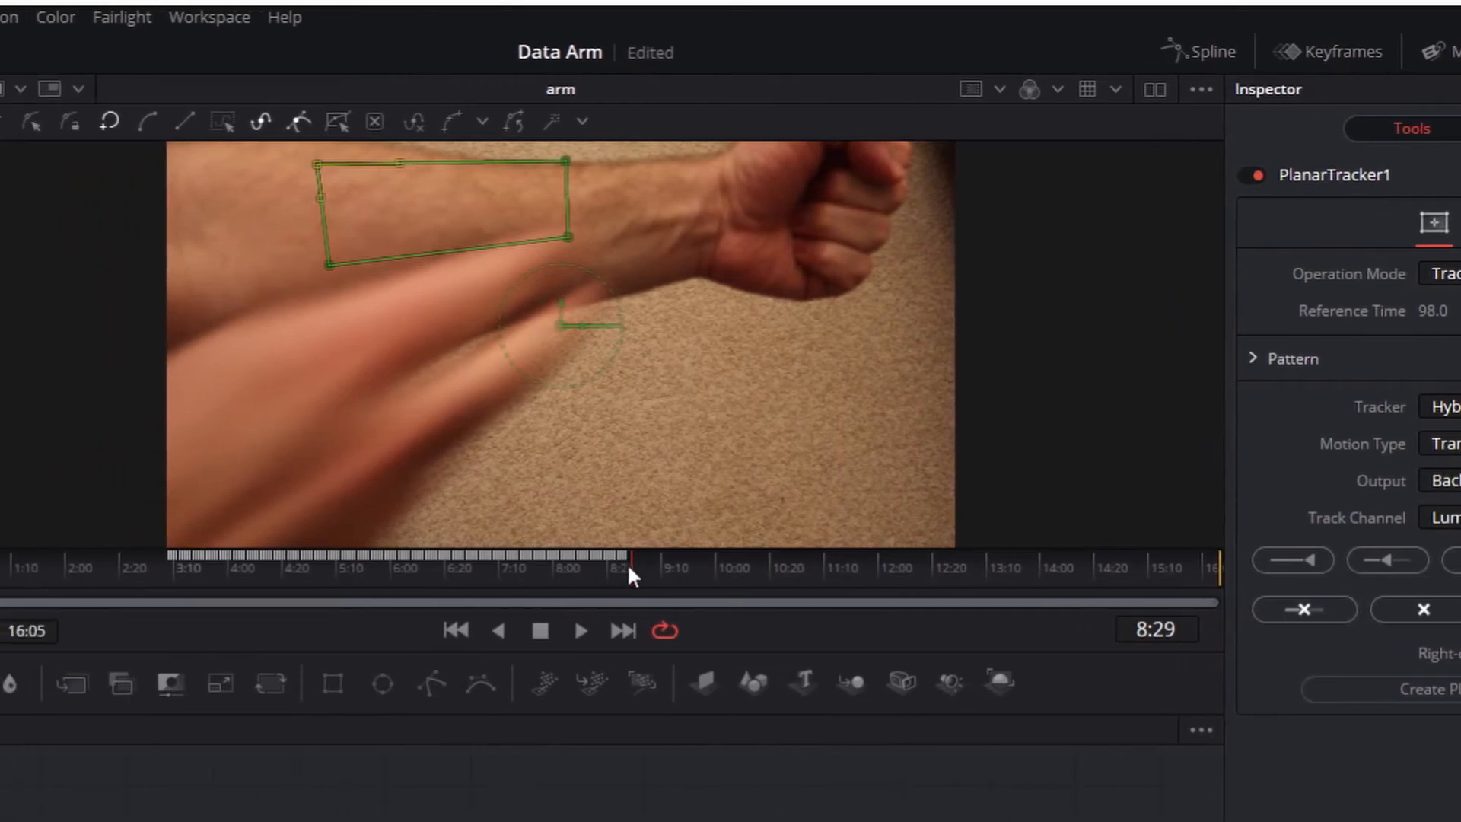
# Step: Scrub around the end of the tracked range to check the track on the arm, then go back to 7:12
pyautogui.moveTo(636, 565)
pyautogui.mouseDown()
pyautogui.moveTo(708, 566)
pyautogui.moveTo(646, 564)
pyautogui.mouseUp()
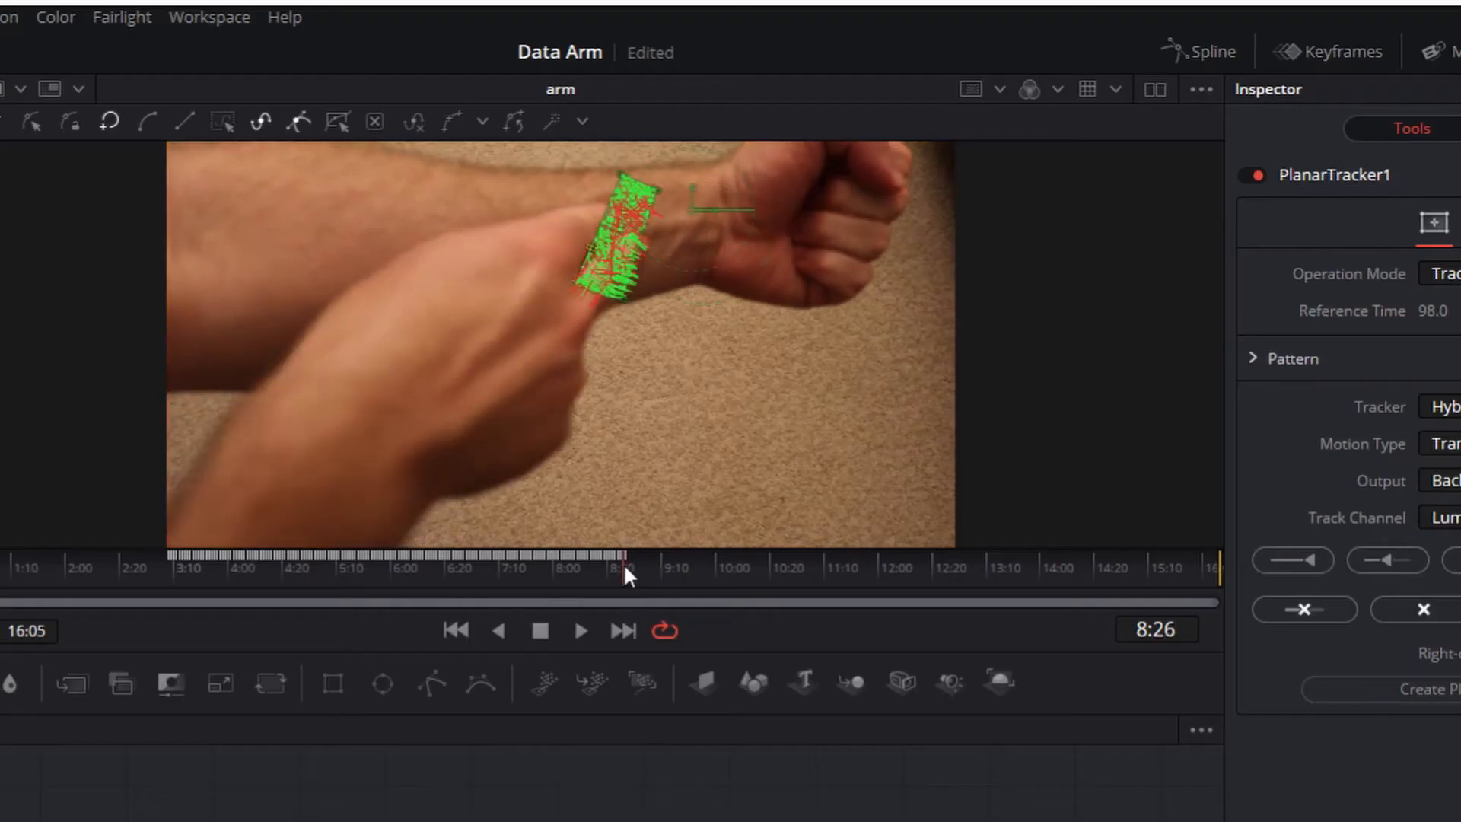
pyautogui.moveTo(624, 563); pyautogui.dragTo(597, 559)
pyautogui.moveTo(597, 559); pyautogui.dragTo(580, 557)
pyautogui.moveTo(581, 557); pyautogui.dragTo(506, 568)
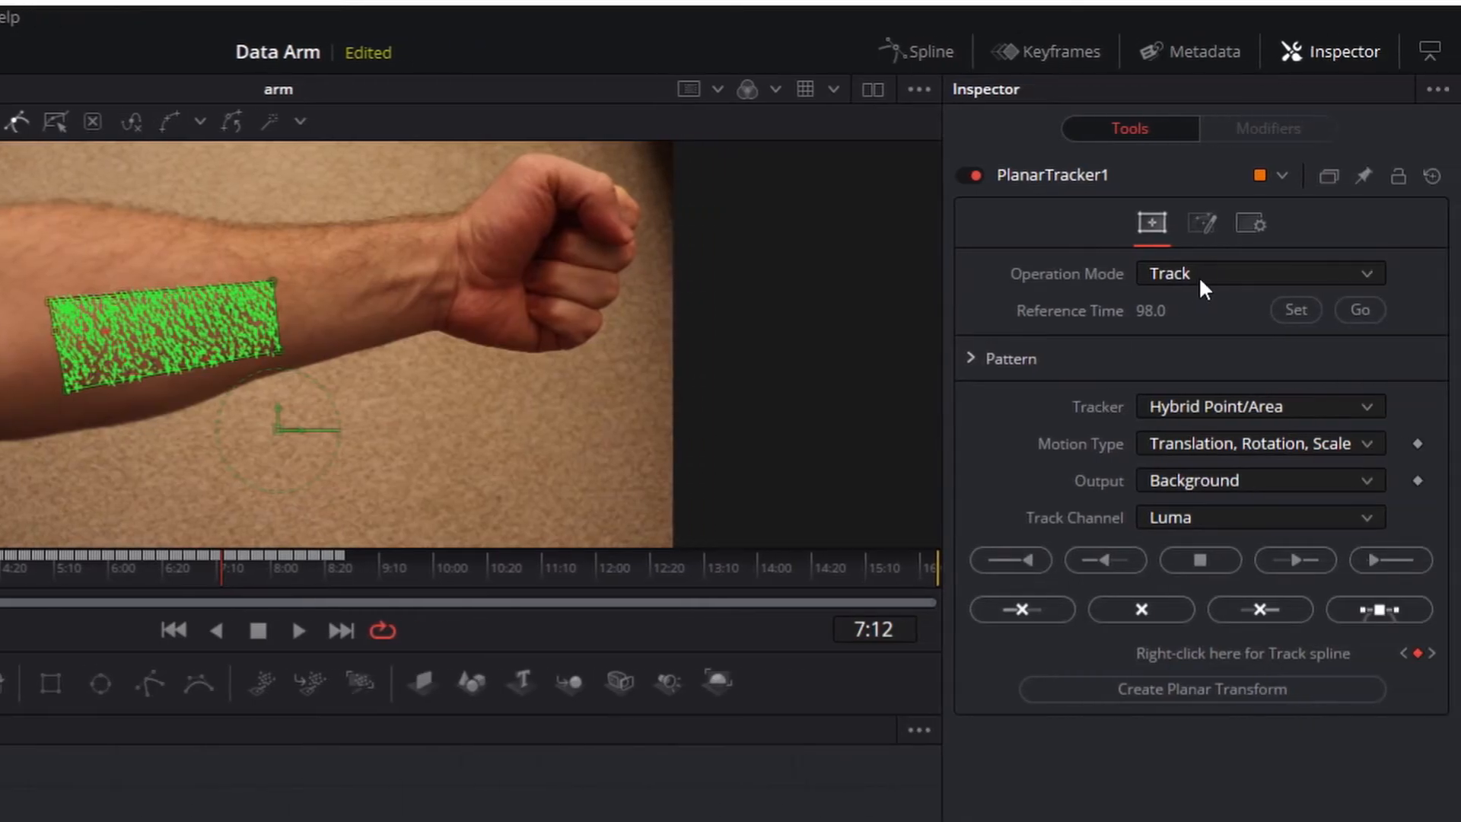
# Step: Switch the Planar Tracker's operation mode to Corner Pin and place the four pin corners around the inner forearm
pyautogui.click(1194, 275)
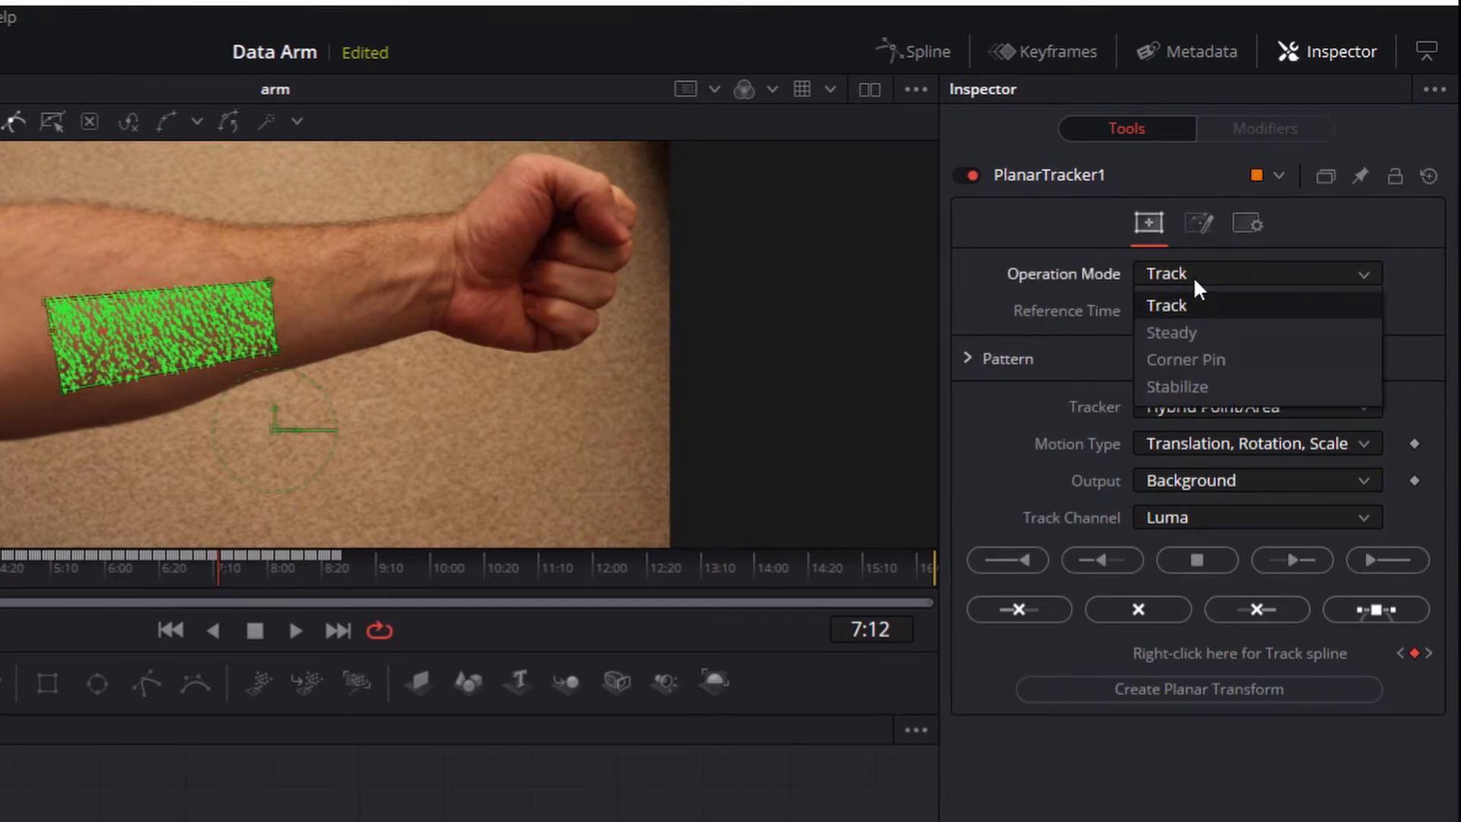
pyautogui.click(1220, 359)
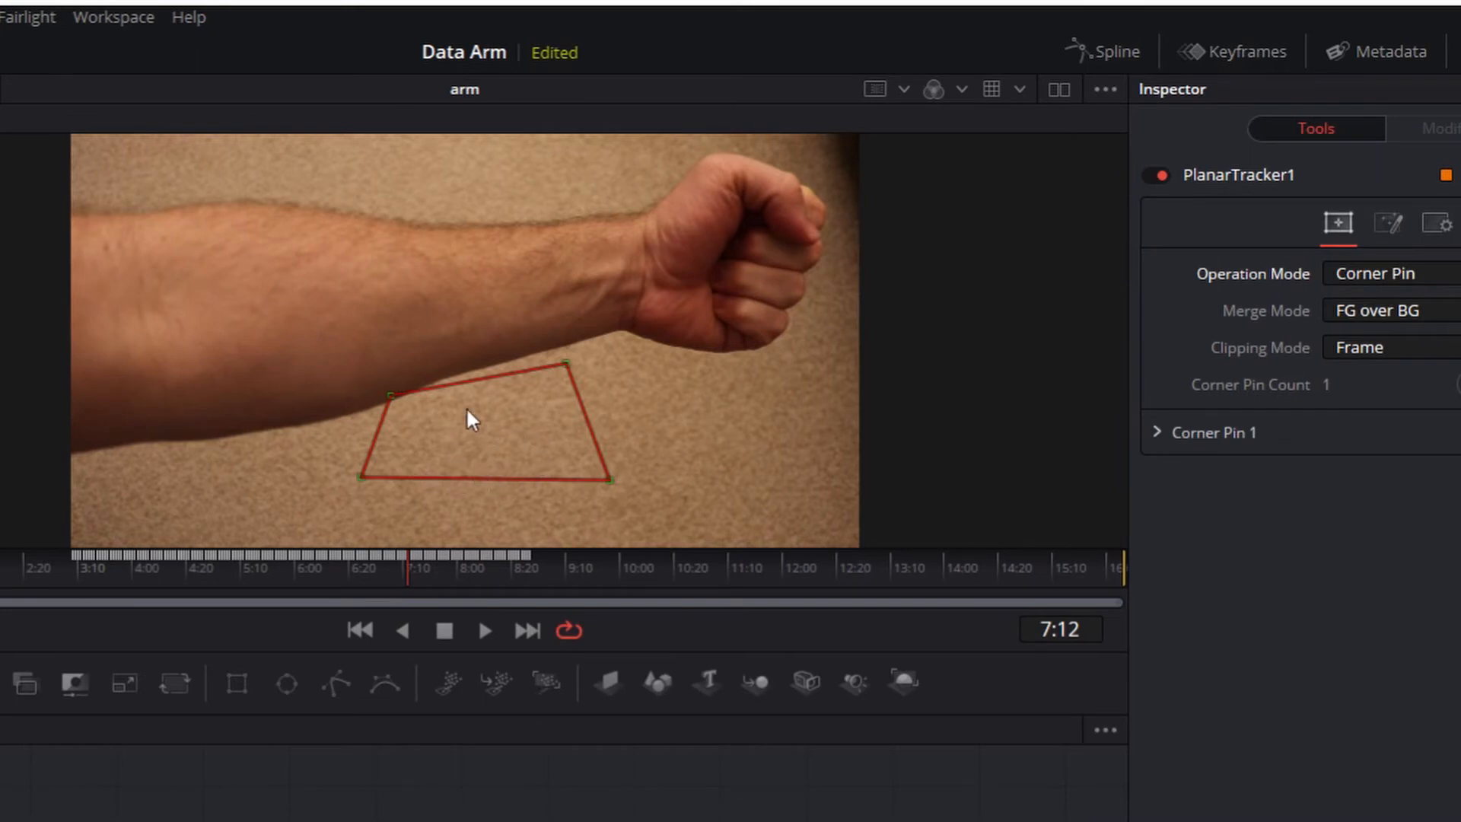
pyautogui.moveTo(391, 395); pyautogui.dragTo(369, 378)
pyautogui.moveTo(368, 378); pyautogui.dragTo(219, 266)
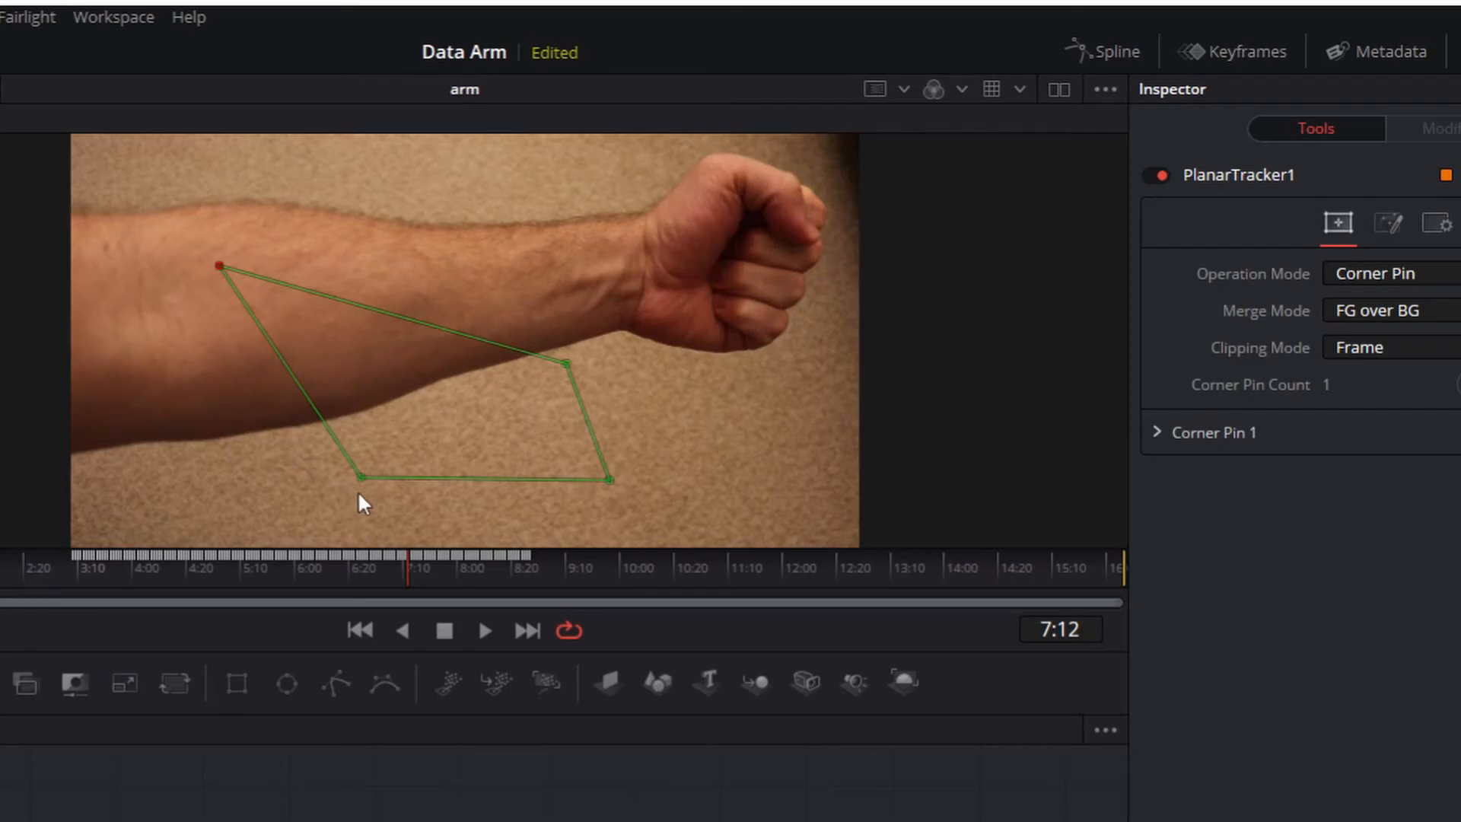
pyautogui.moveTo(360, 479); pyautogui.dragTo(233, 413)
pyautogui.moveTo(566, 362); pyautogui.dragTo(474, 266)
pyautogui.moveTo(610, 484); pyautogui.dragTo(462, 362)
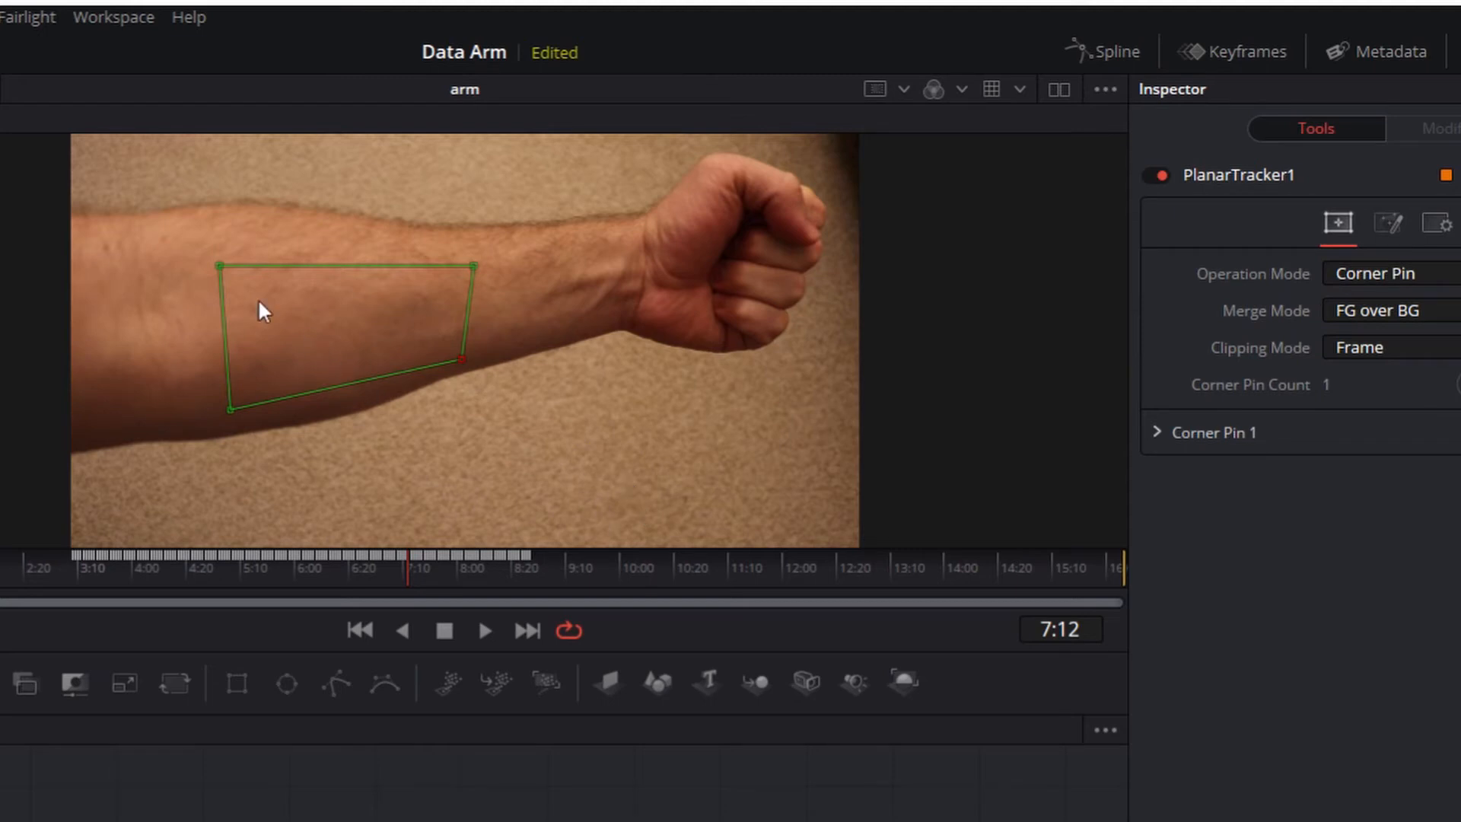
pyautogui.moveTo(218, 267); pyautogui.dragTo(215, 254)
pyautogui.moveTo(473, 266); pyautogui.dragTo(463, 258)
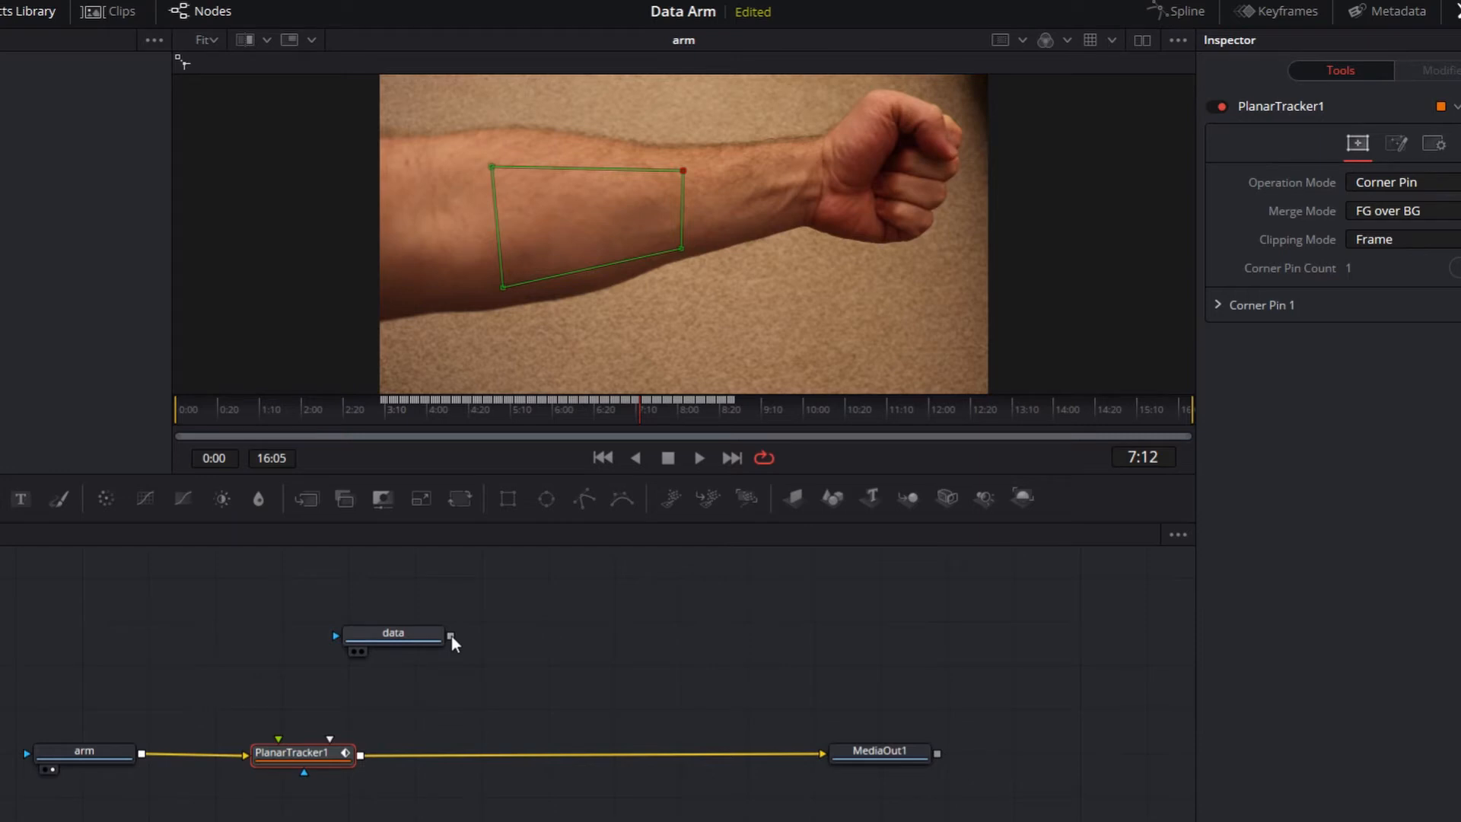
# Step: Connect the data node to the Planar Tracker's Corner Pin 1 input and select MediaOut1 for viewing
pyautogui.moveTo(459, 667); pyautogui.dragTo(327, 752)
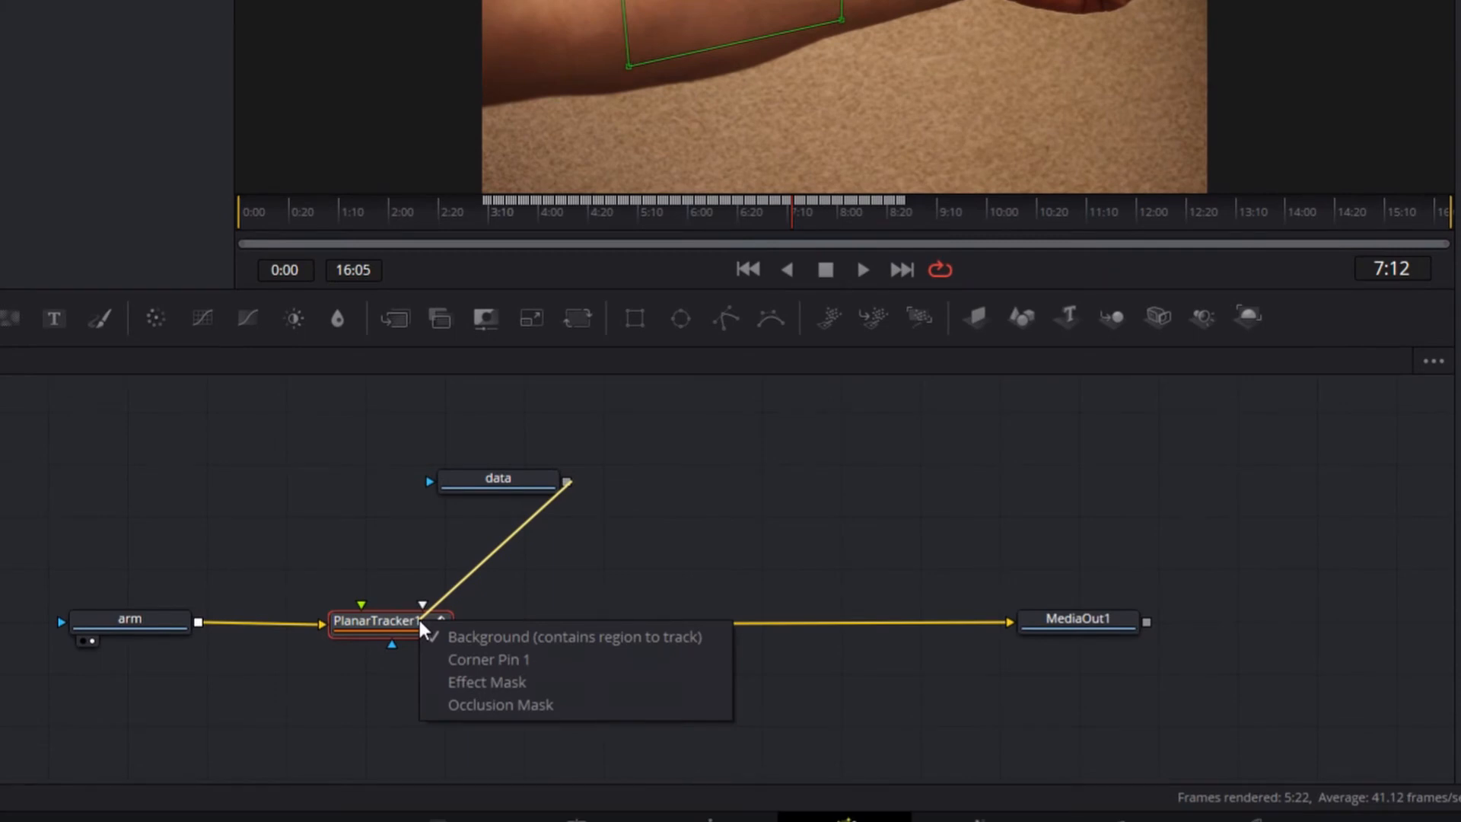
pyautogui.click(627, 661)
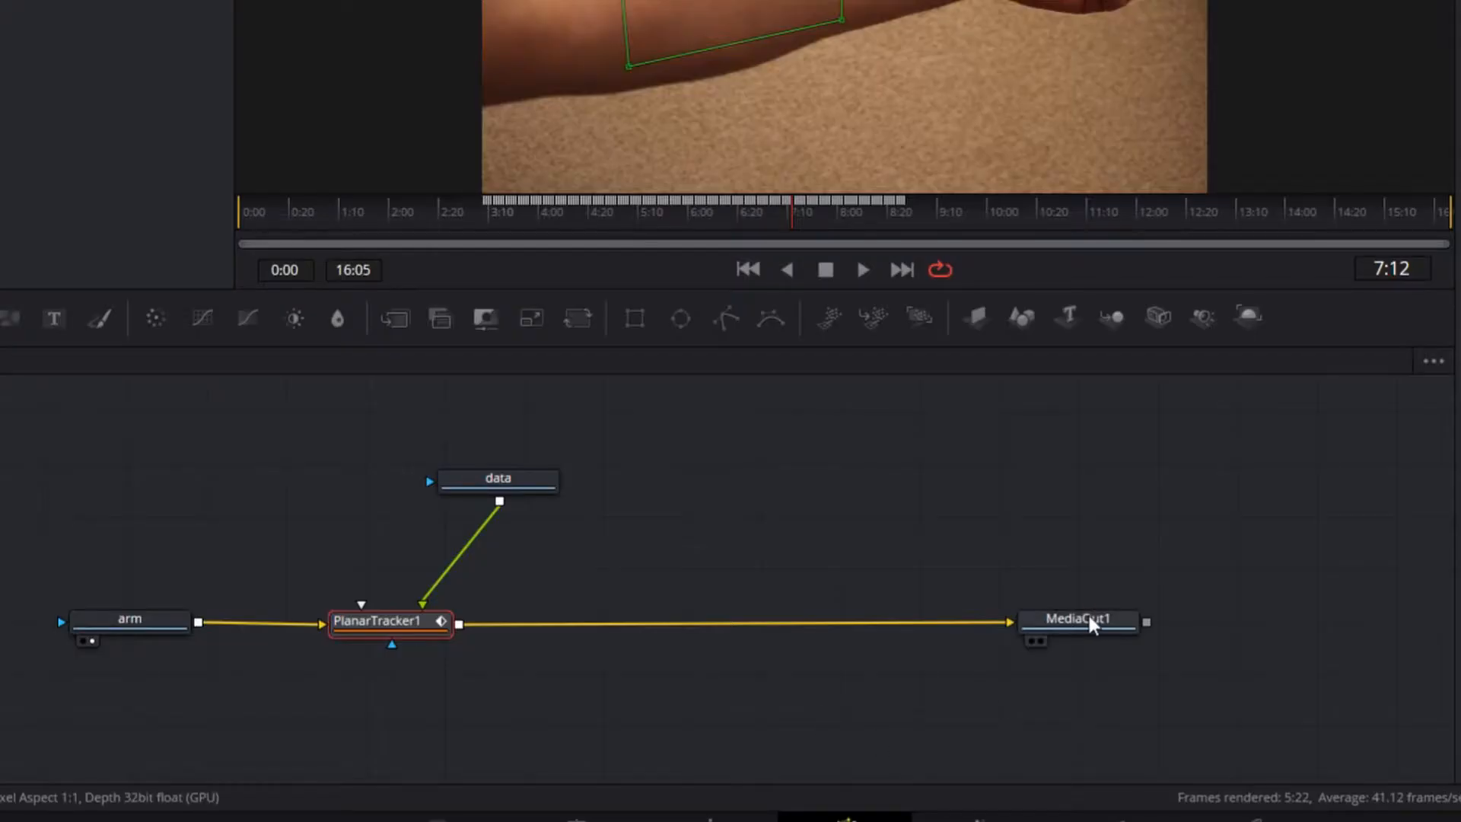
pyautogui.click(1089, 615)
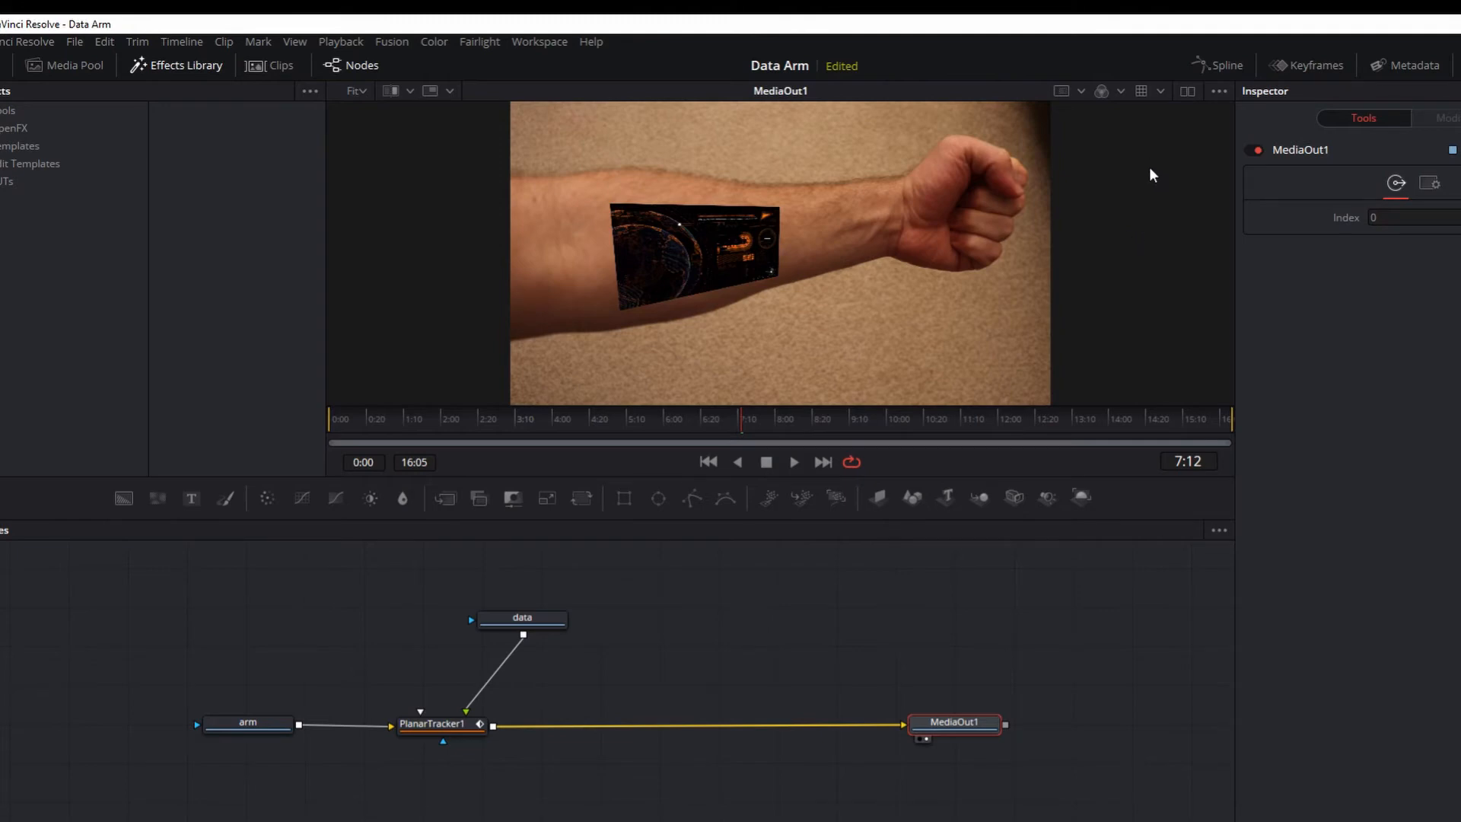
# Step: Compare the data graphic with the MediaOut1 composite in dual viewers, then return to a single viewer
pyautogui.click(1185, 90)
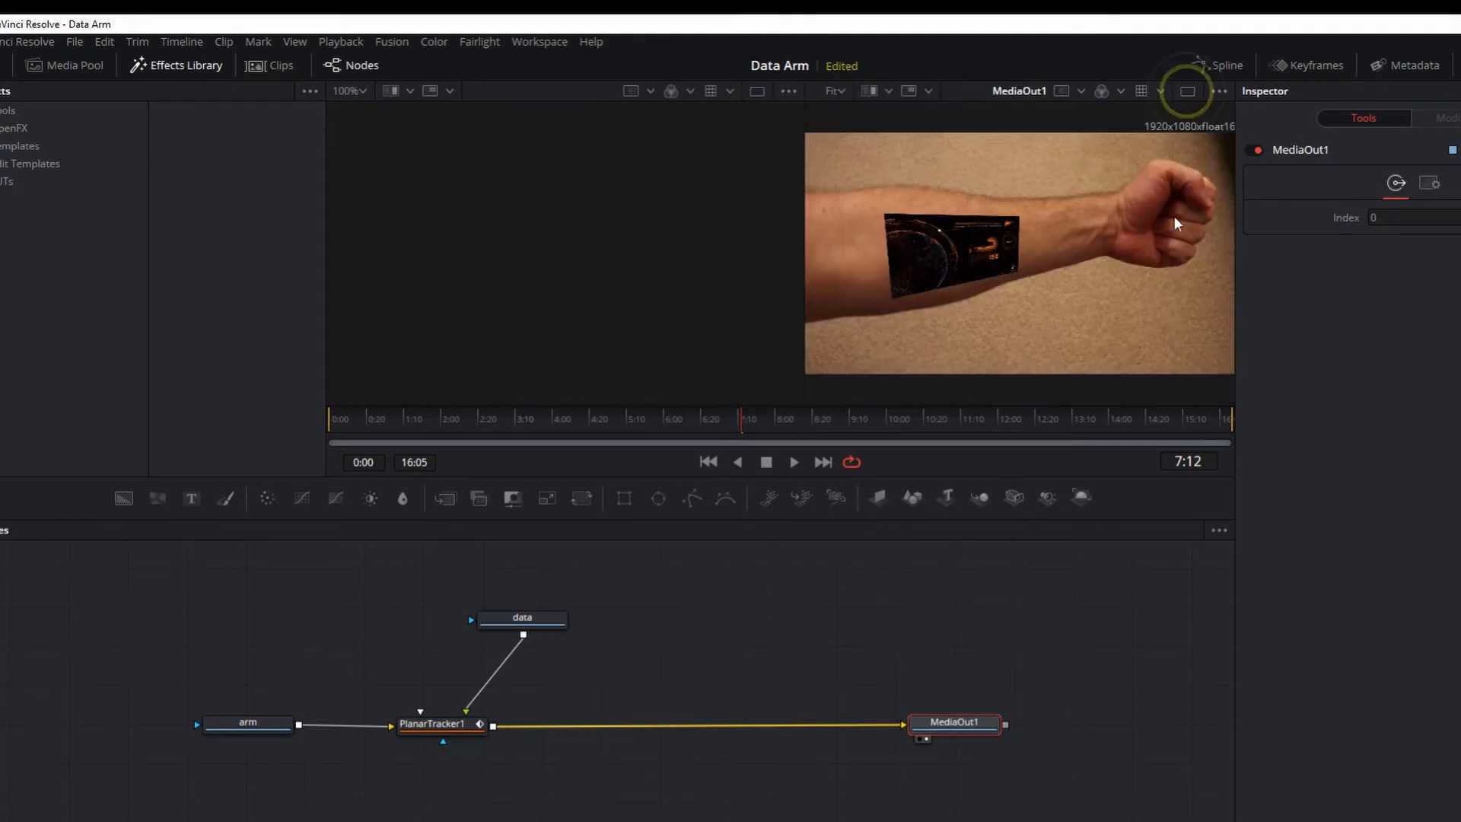
pyautogui.click(511, 618)
pyautogui.press('1')
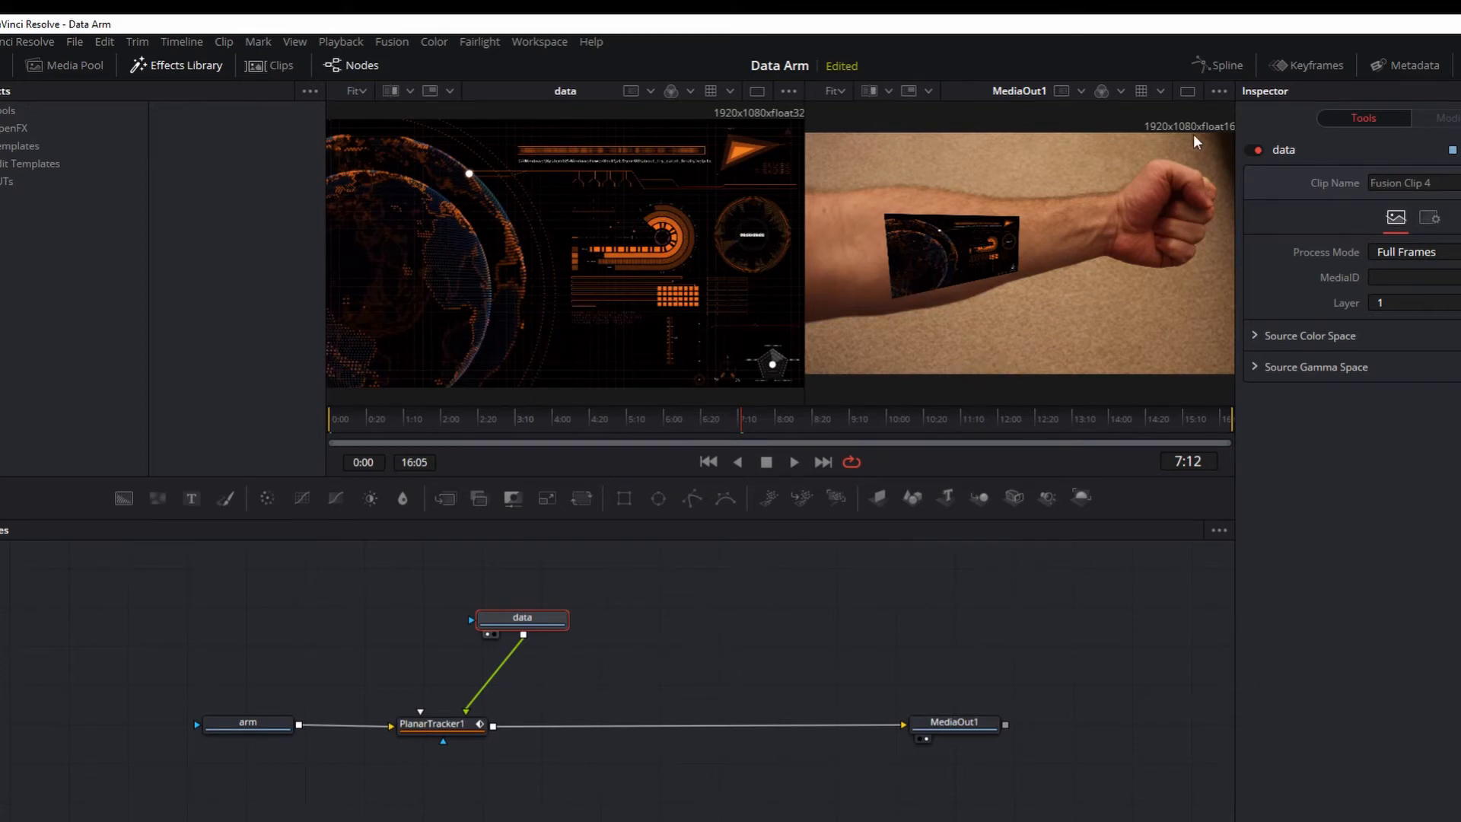
pyautogui.click(1186, 91)
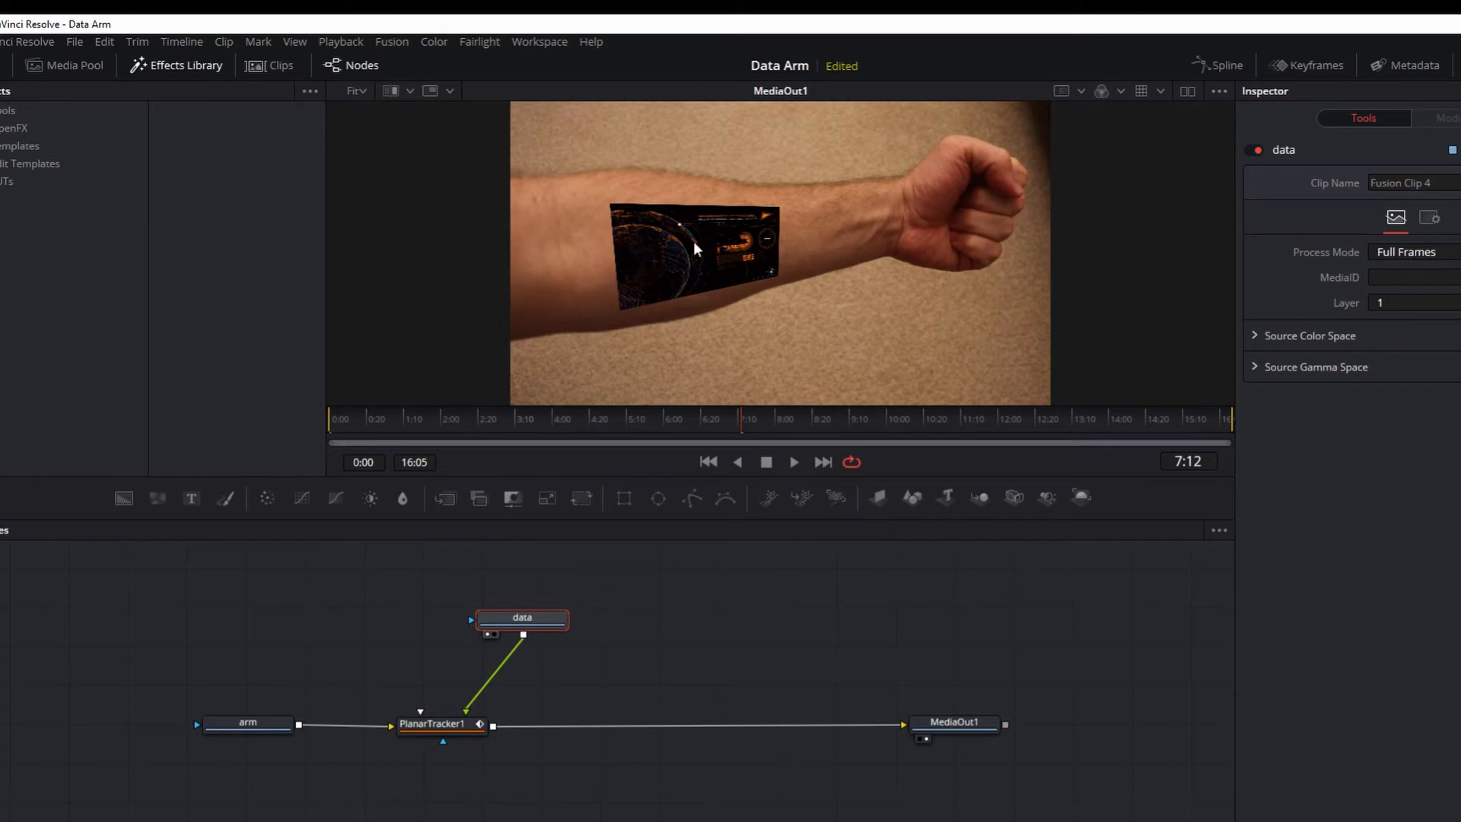
# Step: Raise the data node above PlanarTracker1 to make room between the two nodes
pyautogui.moveTo(774, 618); pyautogui.dragTo(858, 653)
pyautogui.moveTo(627, 649)
pyautogui.mouseDown()
pyautogui.moveTo(553, 628)
pyautogui.moveTo(551, 591)
pyautogui.mouseUp()
pyautogui.click(558, 597)
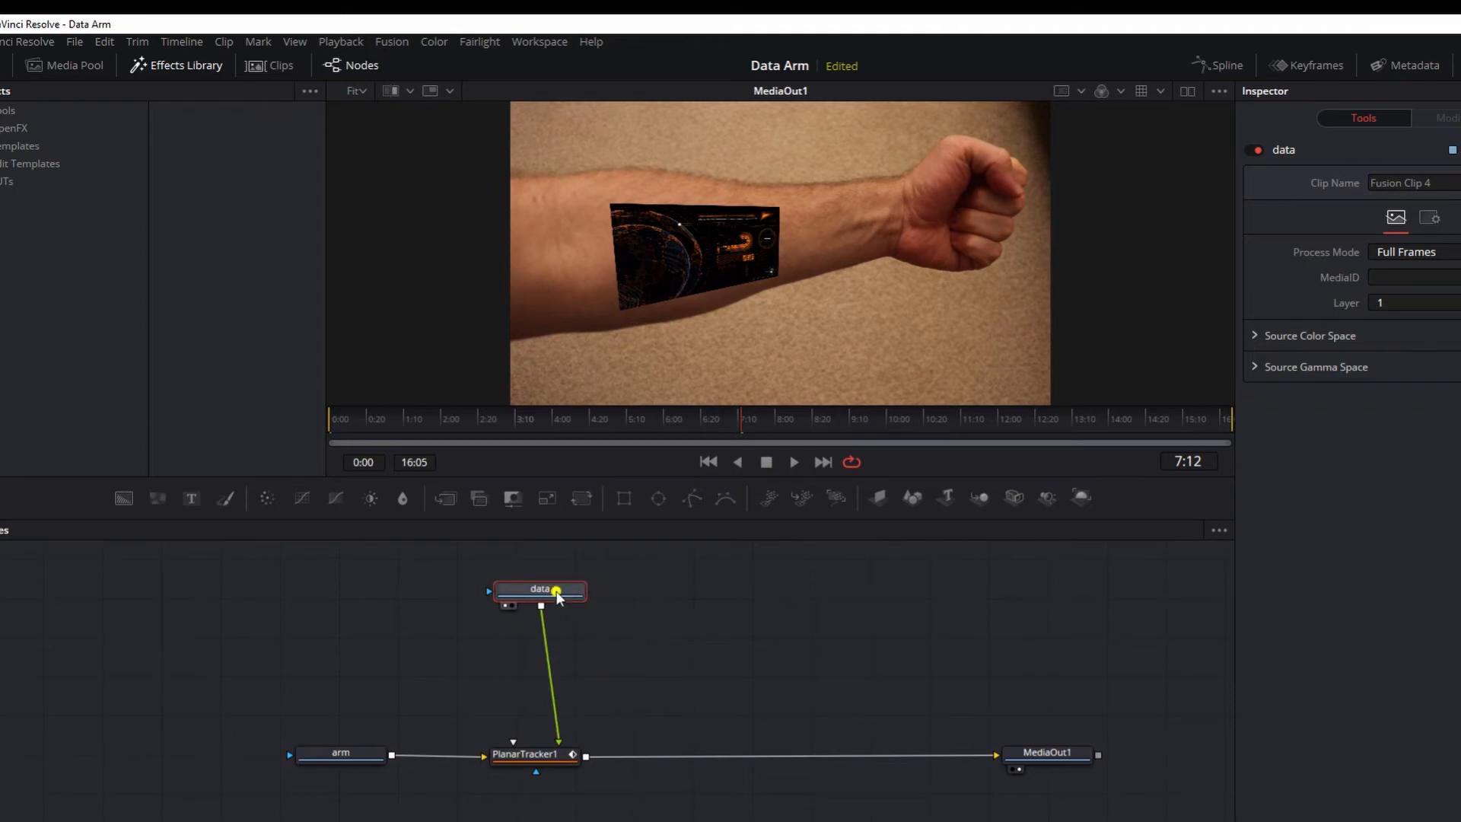
# Step: Set the apply mode of PlanarTracker1's Corner Pin 1 to Screen
pyautogui.click(543, 754)
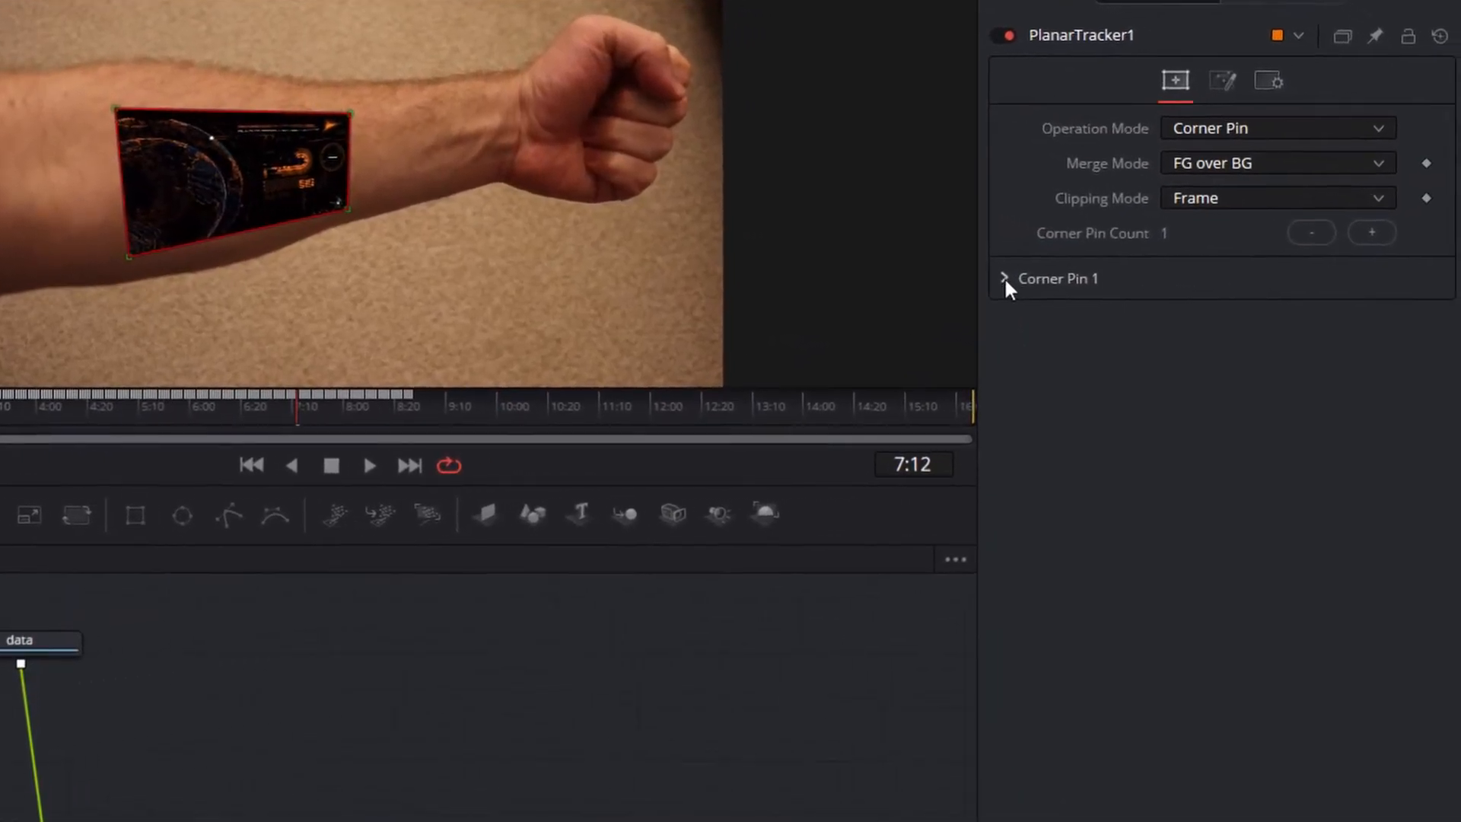
pyautogui.click(992, 276)
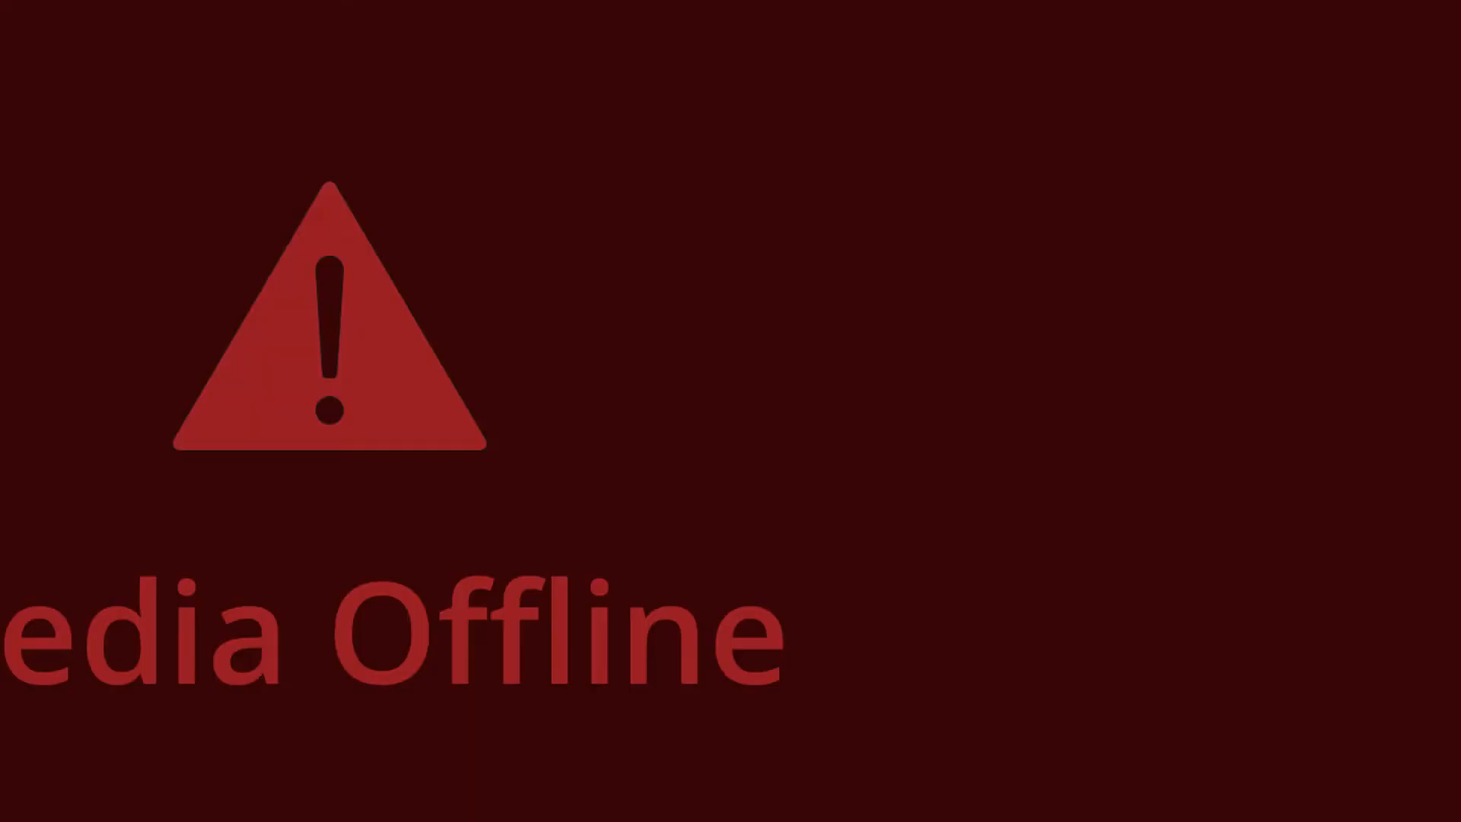
pyautogui.click(1281, 411)
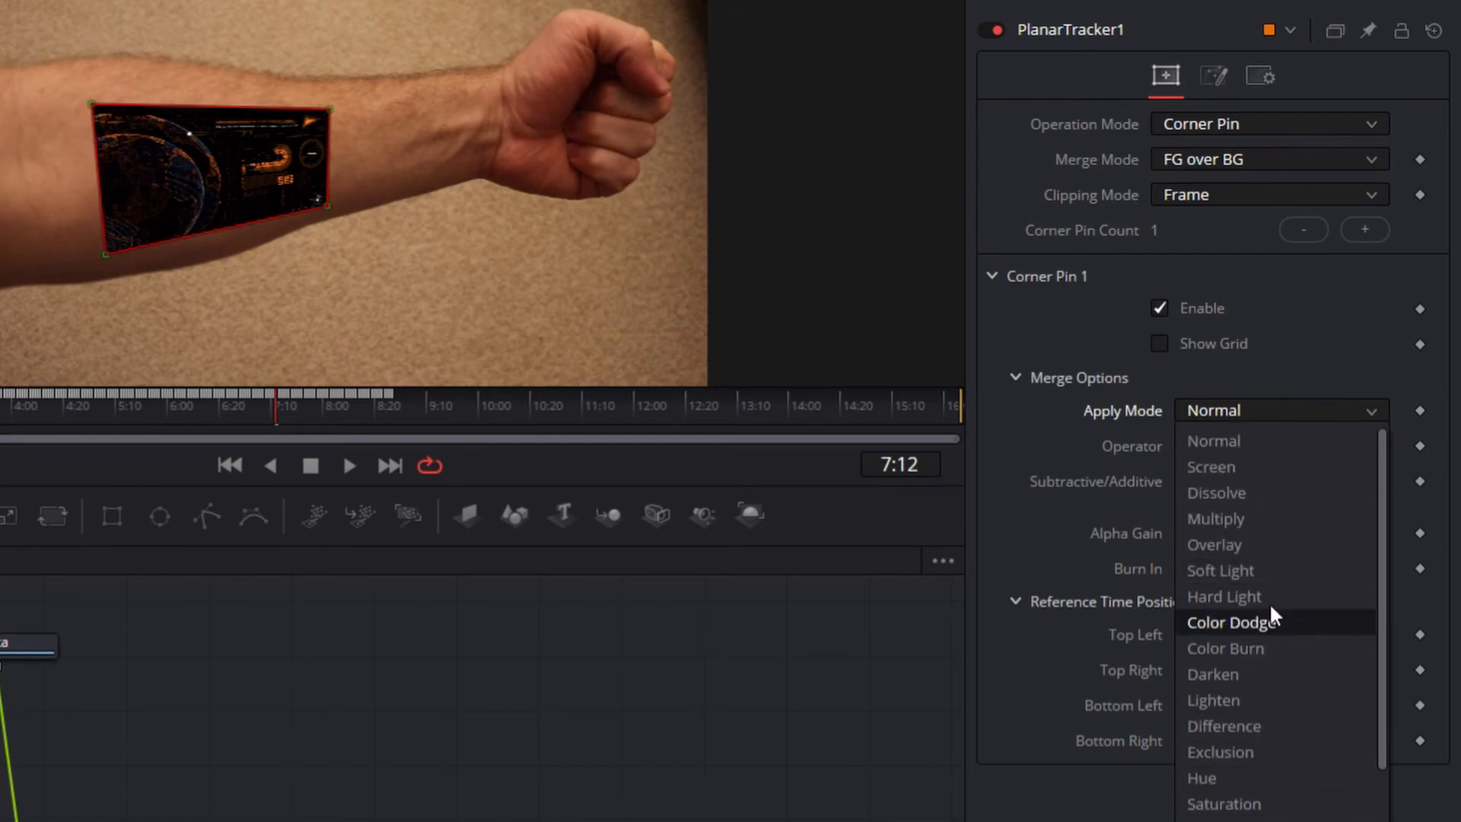
pyautogui.click(1265, 468)
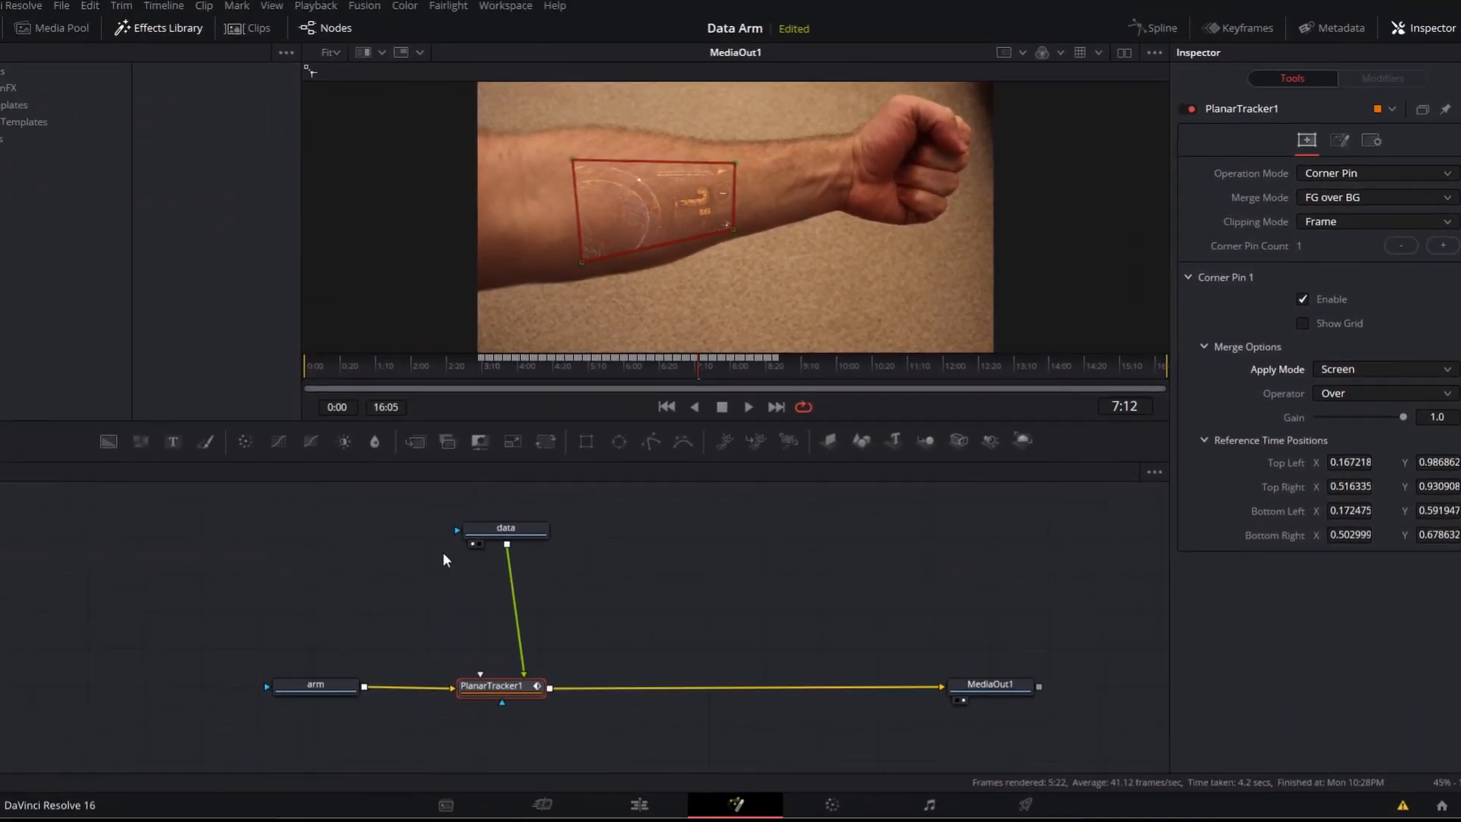
# Step: Add a Color Corrector node after the data node and position it between data and PlanarTracker1
pyautogui.click(512, 529)
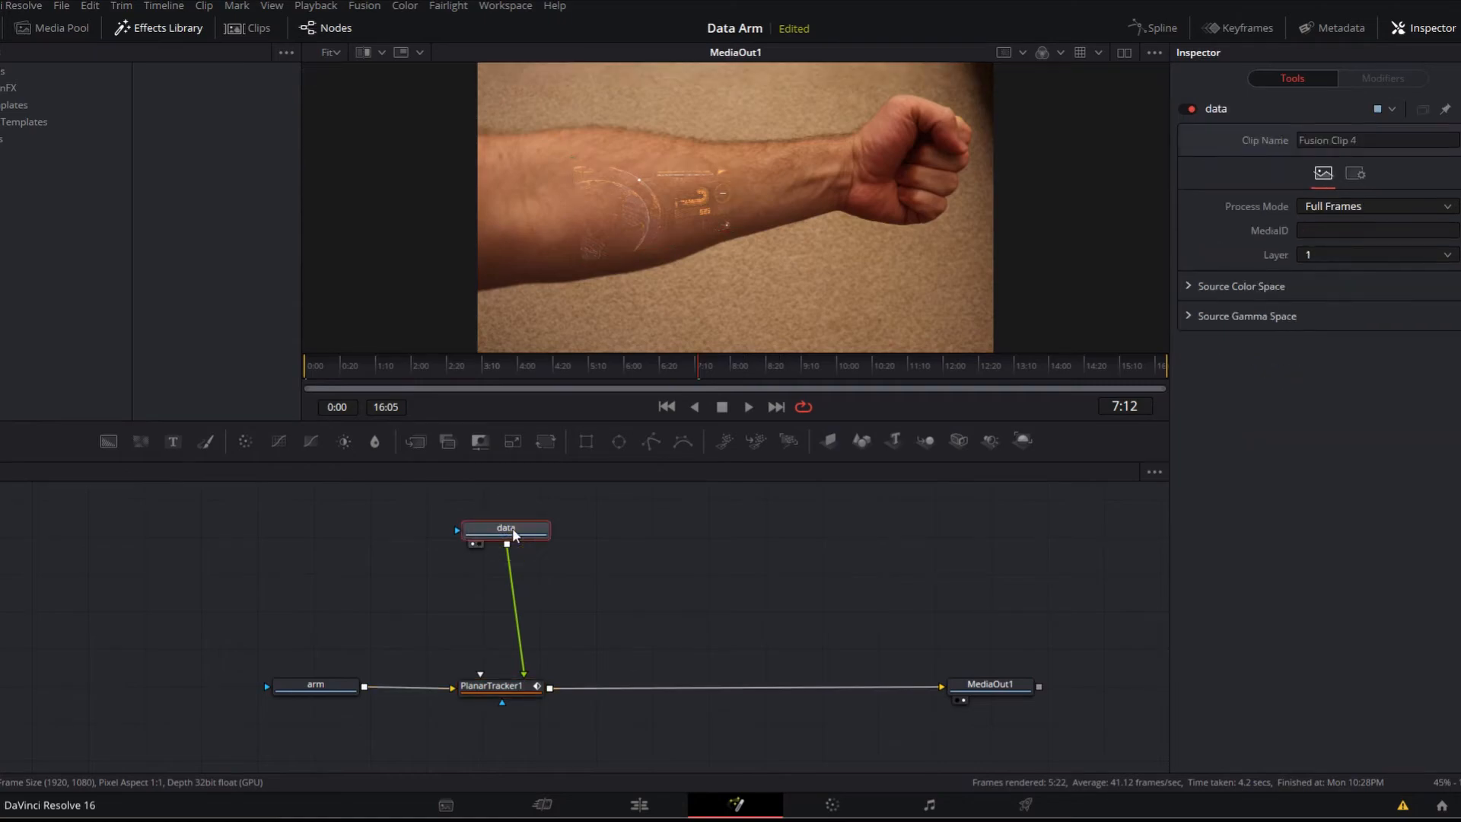
pyautogui.hotkey('shift', 'space')
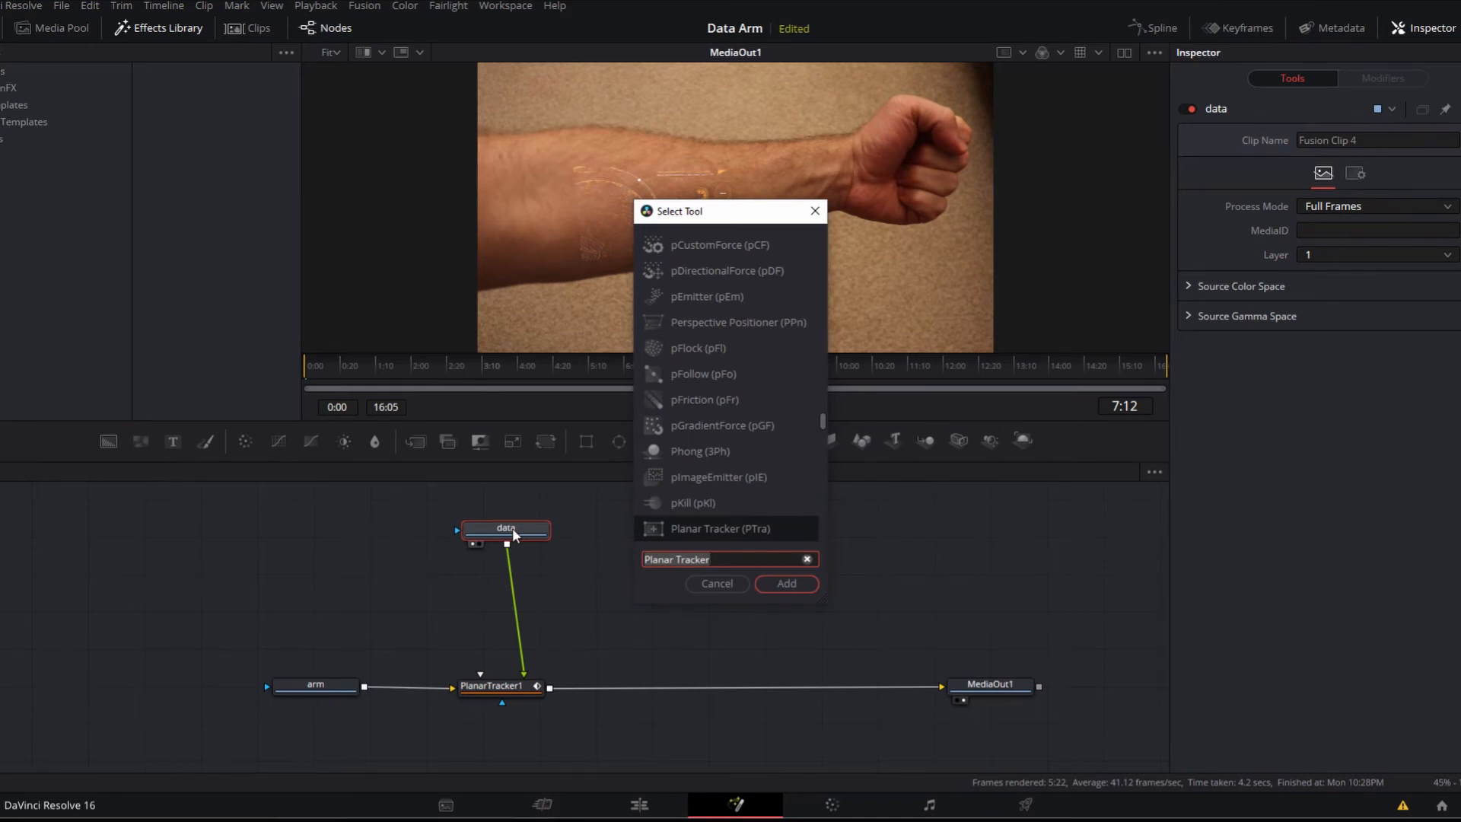
pyautogui.write('colo')
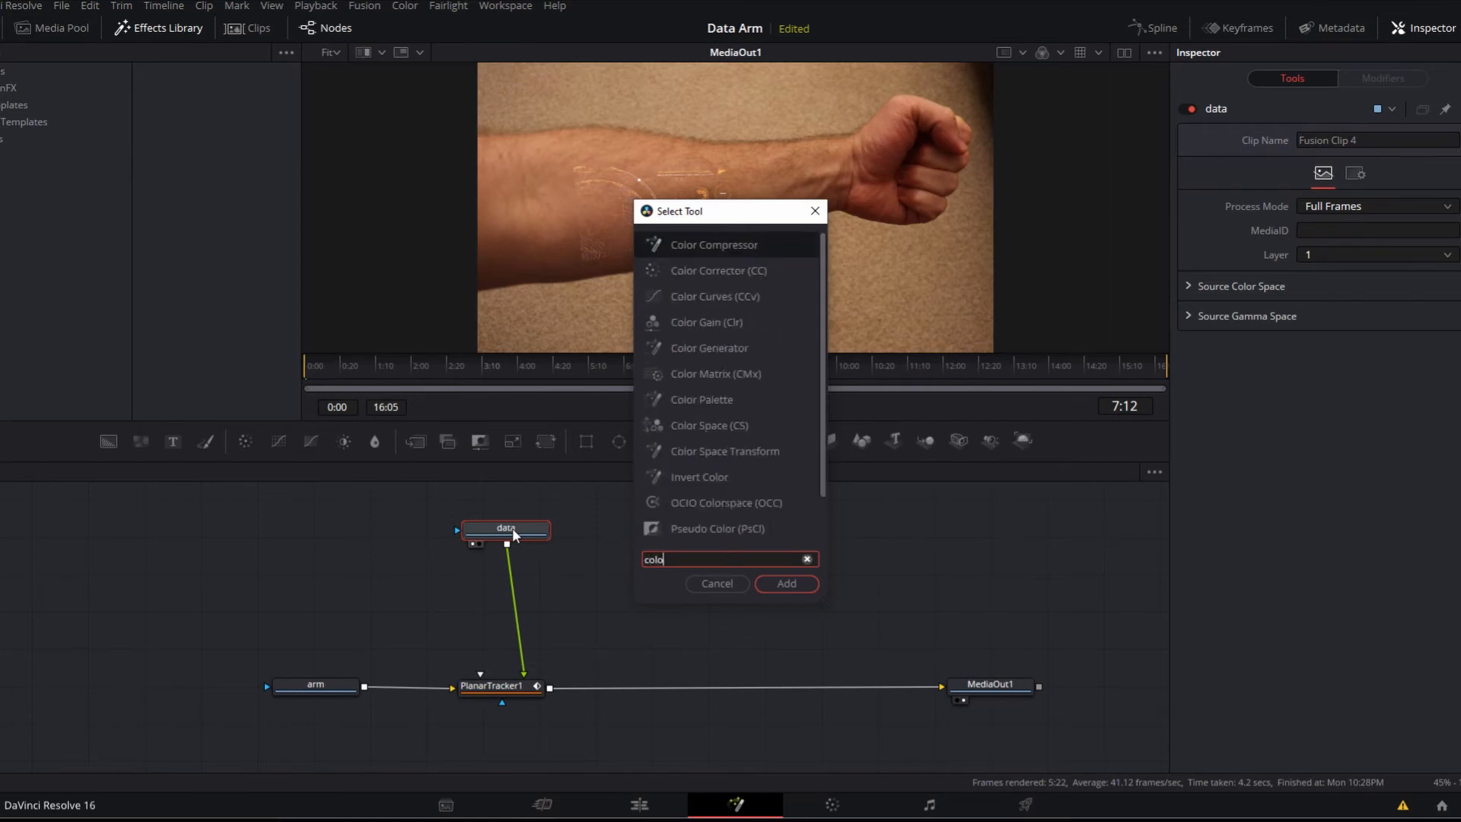
pyautogui.click(741, 272)
pyautogui.click(788, 581)
pyautogui.moveTo(500, 577)
pyautogui.mouseDown()
pyautogui.moveTo(546, 602)
pyautogui.moveTo(509, 603)
pyautogui.mouseUp()
pyautogui.click(518, 601)
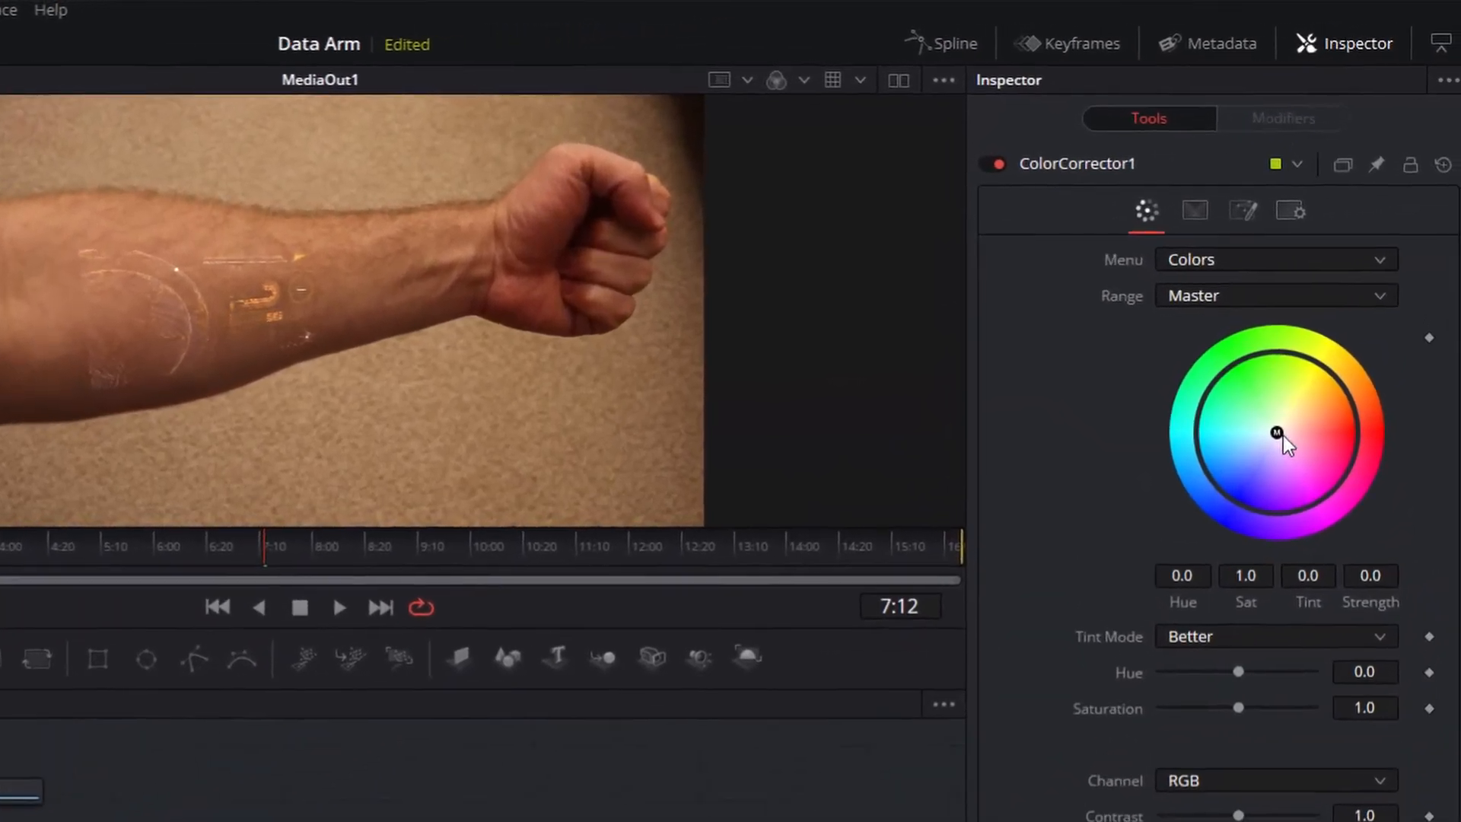
# Step: Tint the data graphic cyan at a strength of about 0.98, with gain at 1.83 and gamma at 1.54
pyautogui.moveTo(1283, 434); pyautogui.dragTo(1188, 459)
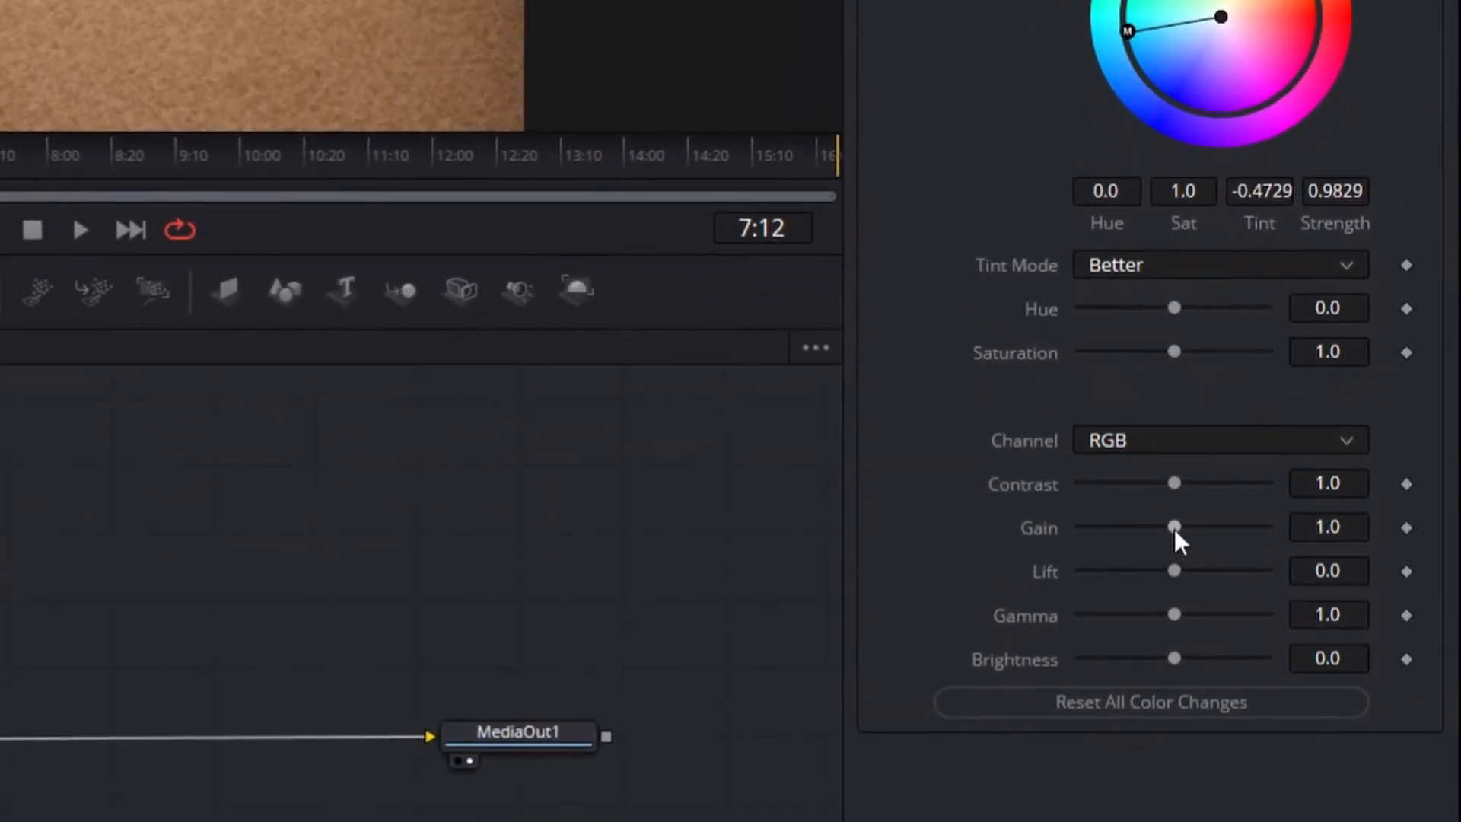
pyautogui.moveTo(1175, 529); pyautogui.dragTo(1194, 531)
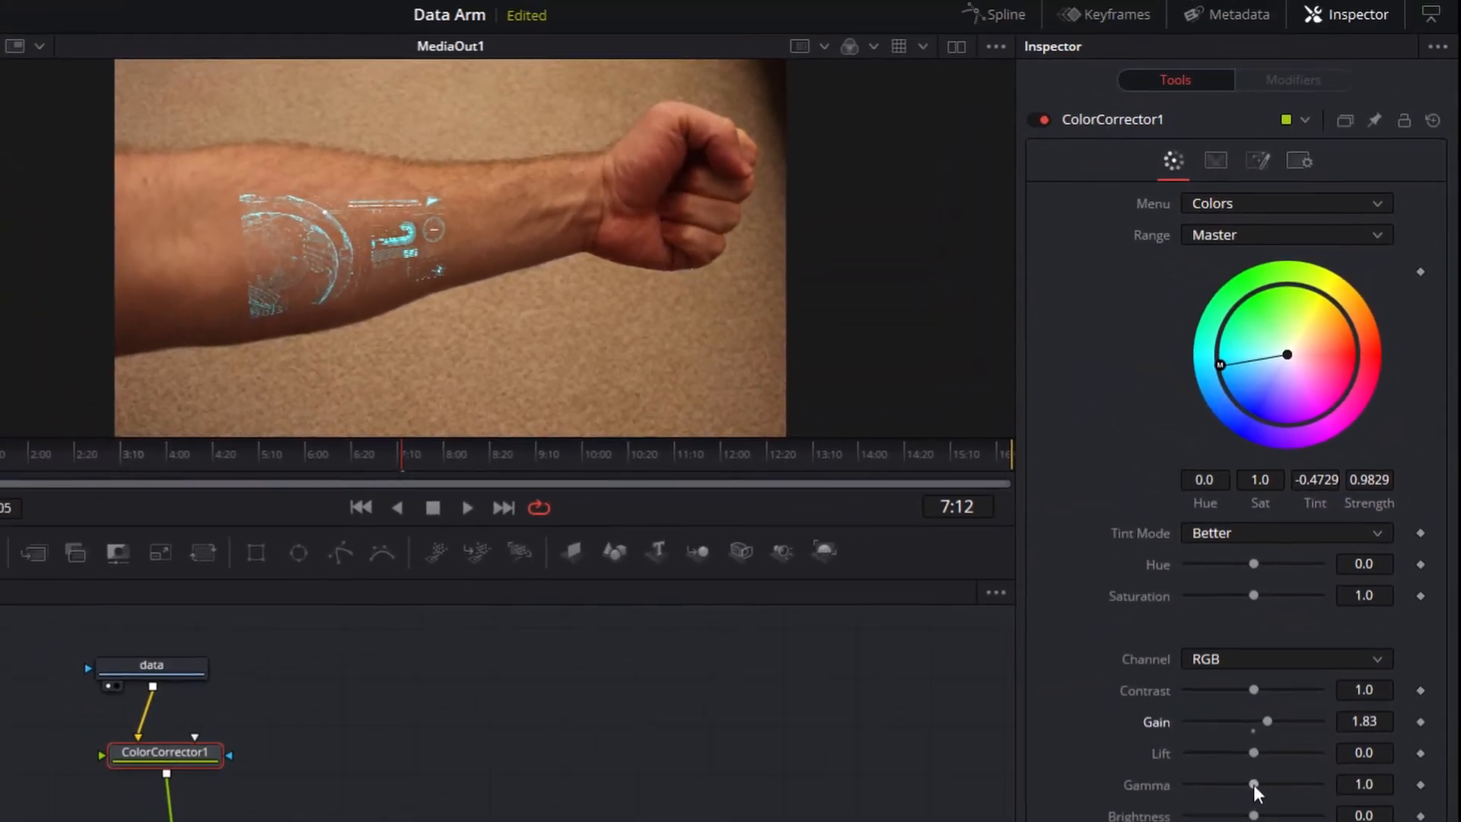
pyautogui.moveTo(1254, 786); pyautogui.dragTo(1272, 786)
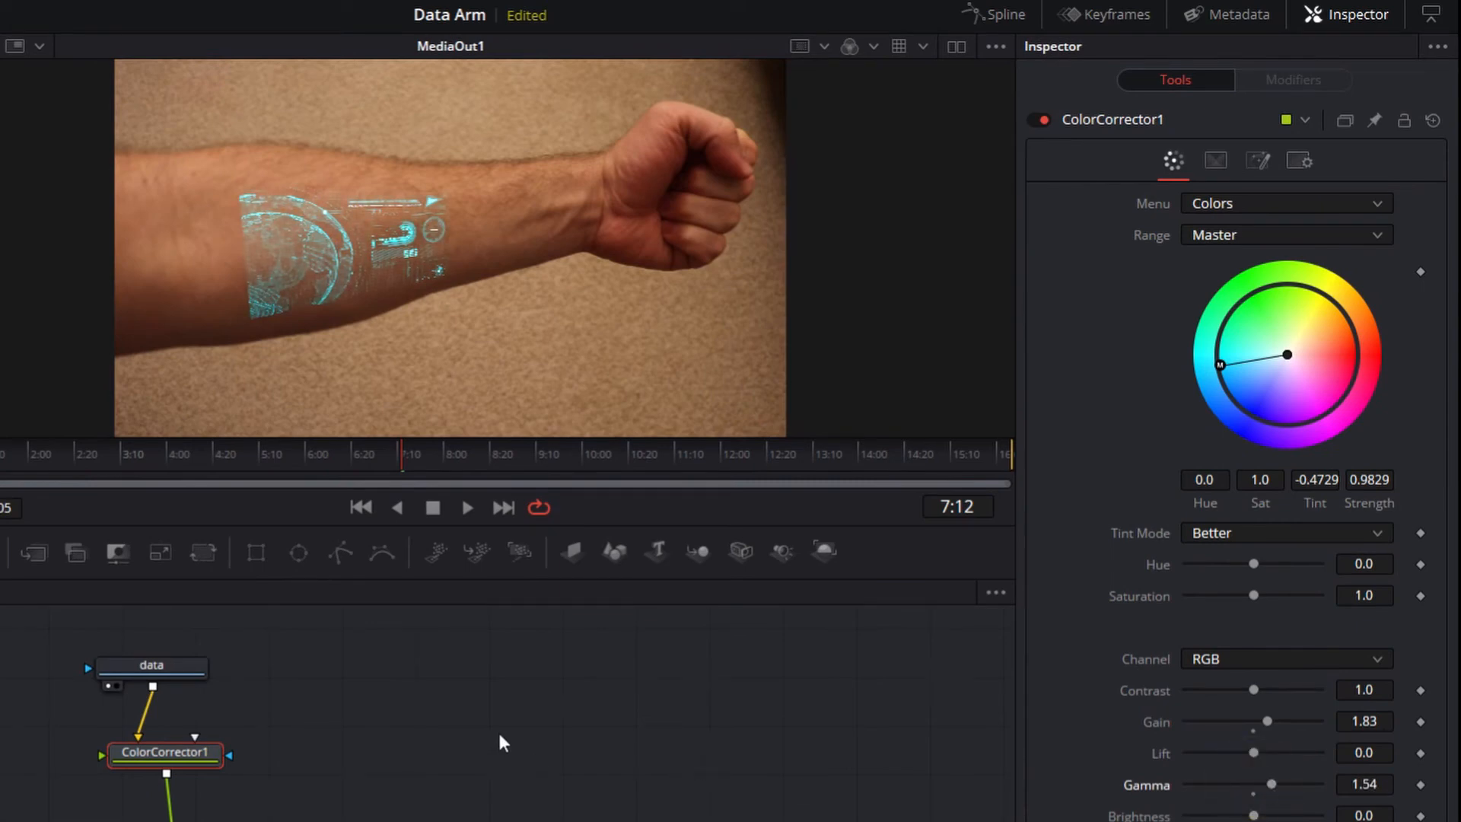
# Step: Play the composite from 2:10 to 9:10 to check how the graphic follows the arm
pyautogui.click(93, 454)
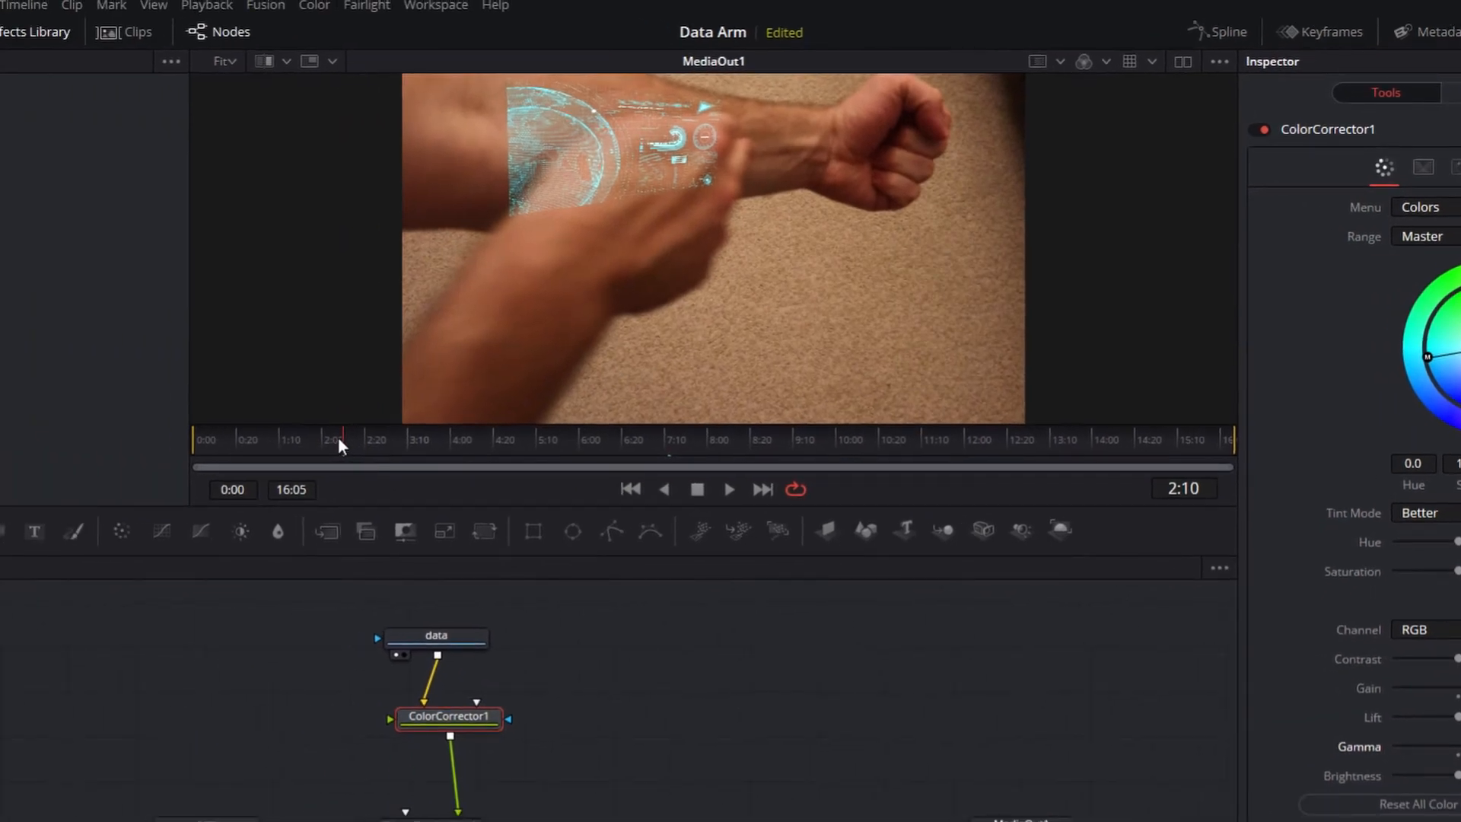
pyautogui.press('space')
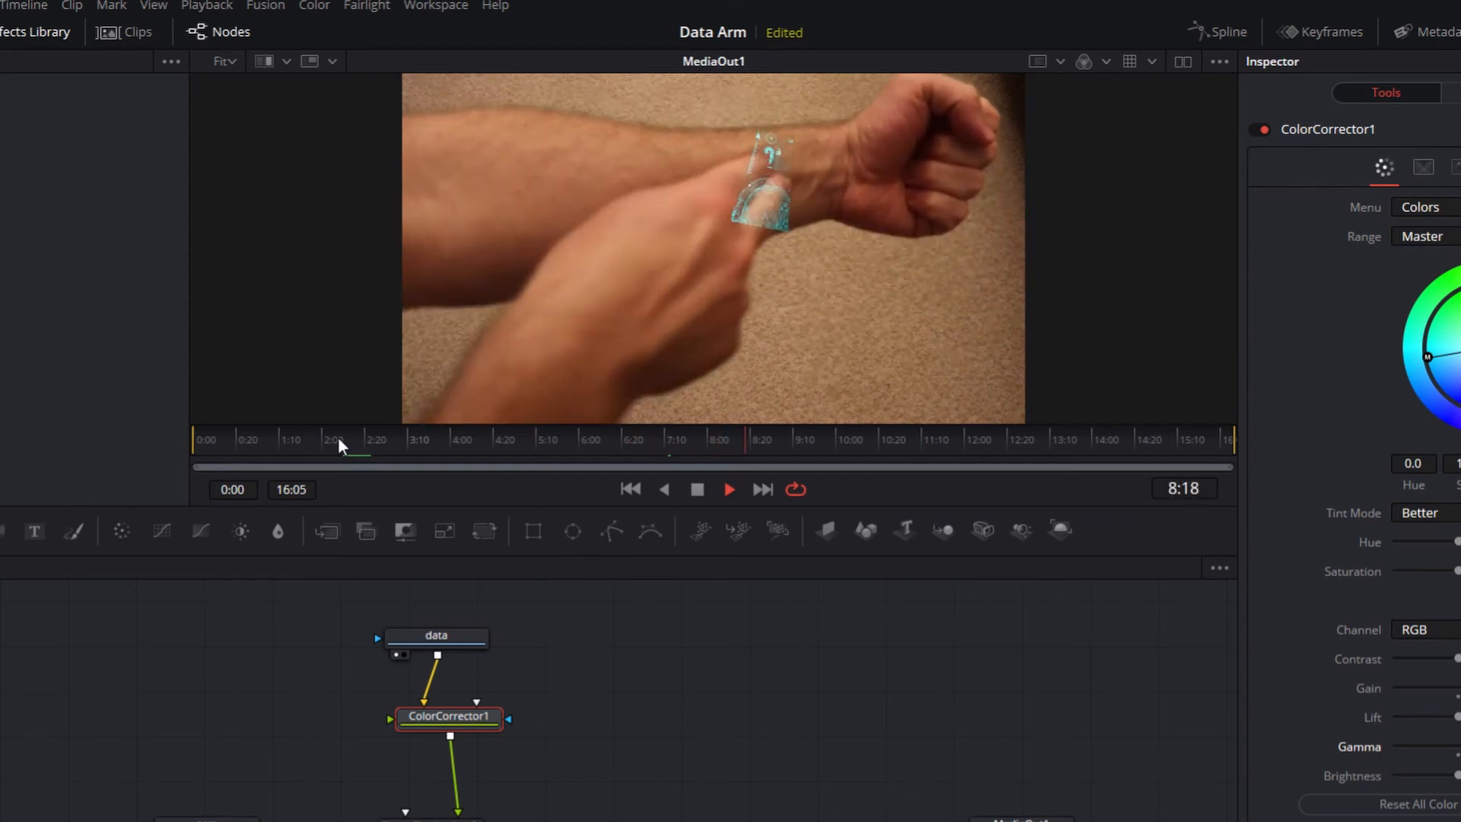
pyautogui.press('space')
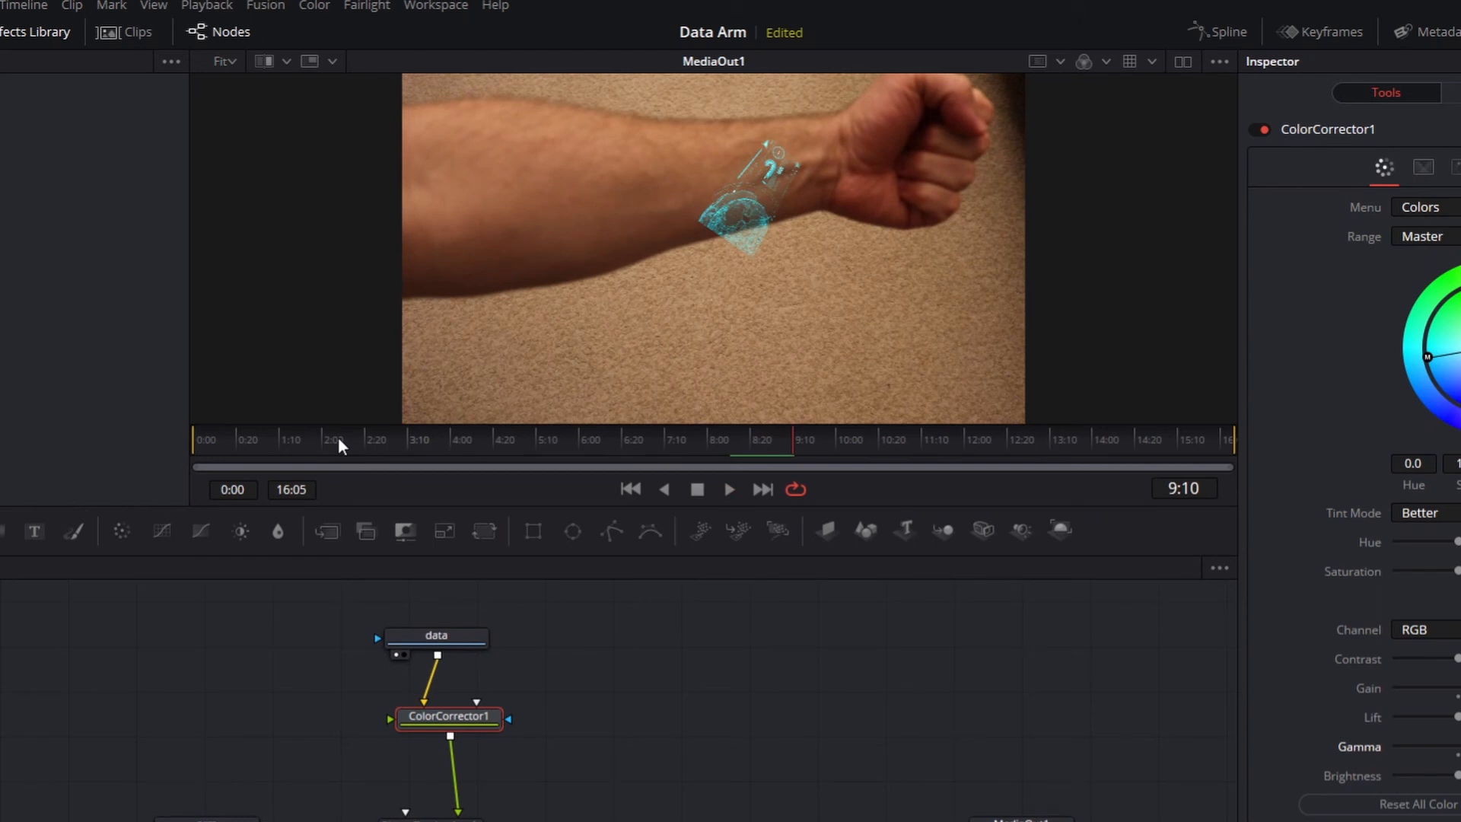
# Step: Go to 2:07 and move the data and ColorCorrector1 nodes upward to open space above PlanarTracker1
pyautogui.click(338, 438)
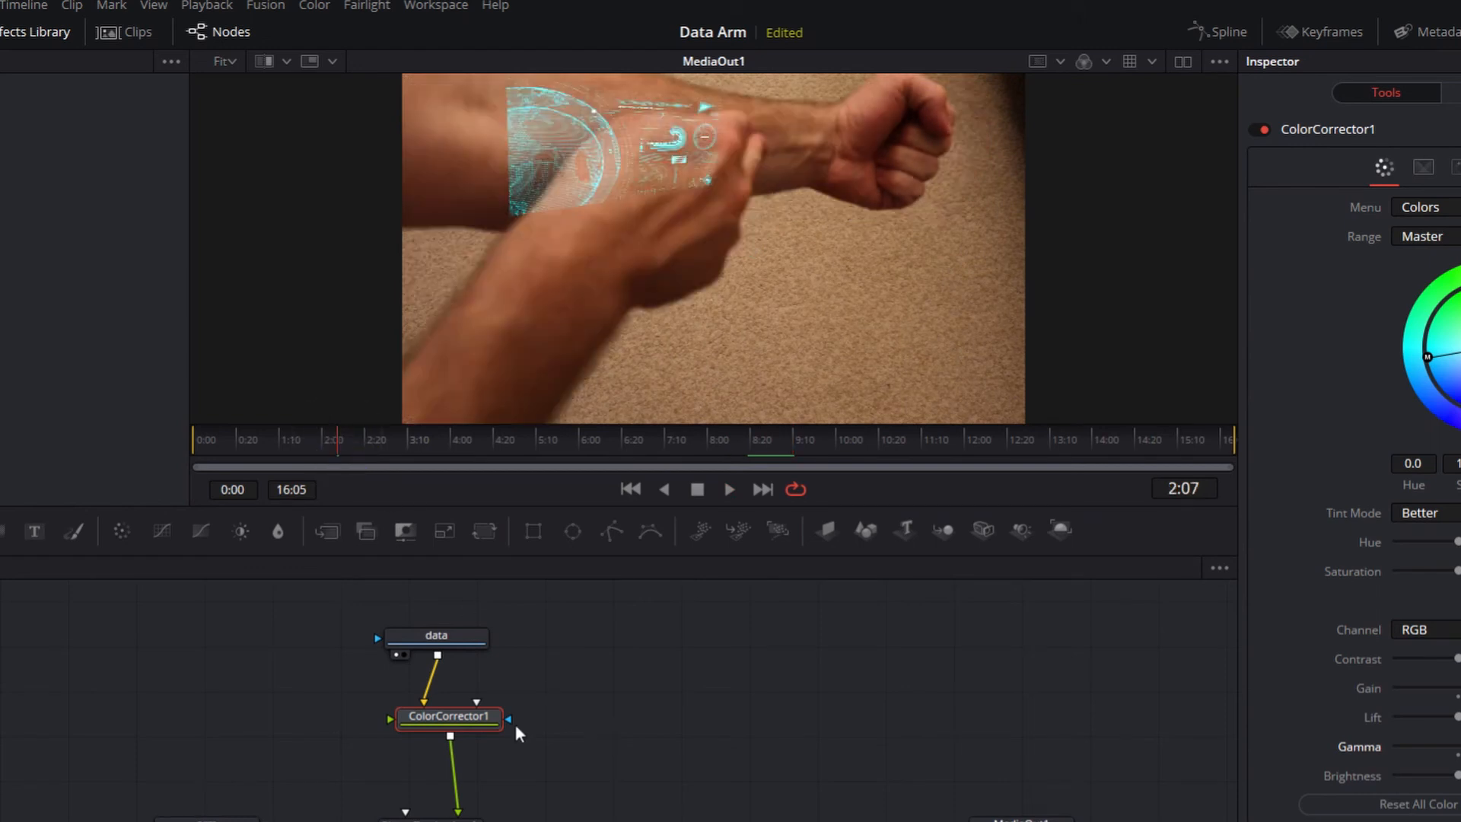
pyautogui.moveTo(436, 643); pyautogui.dragTo(443, 627)
pyautogui.moveTo(447, 731); pyautogui.dragTo(442, 703)
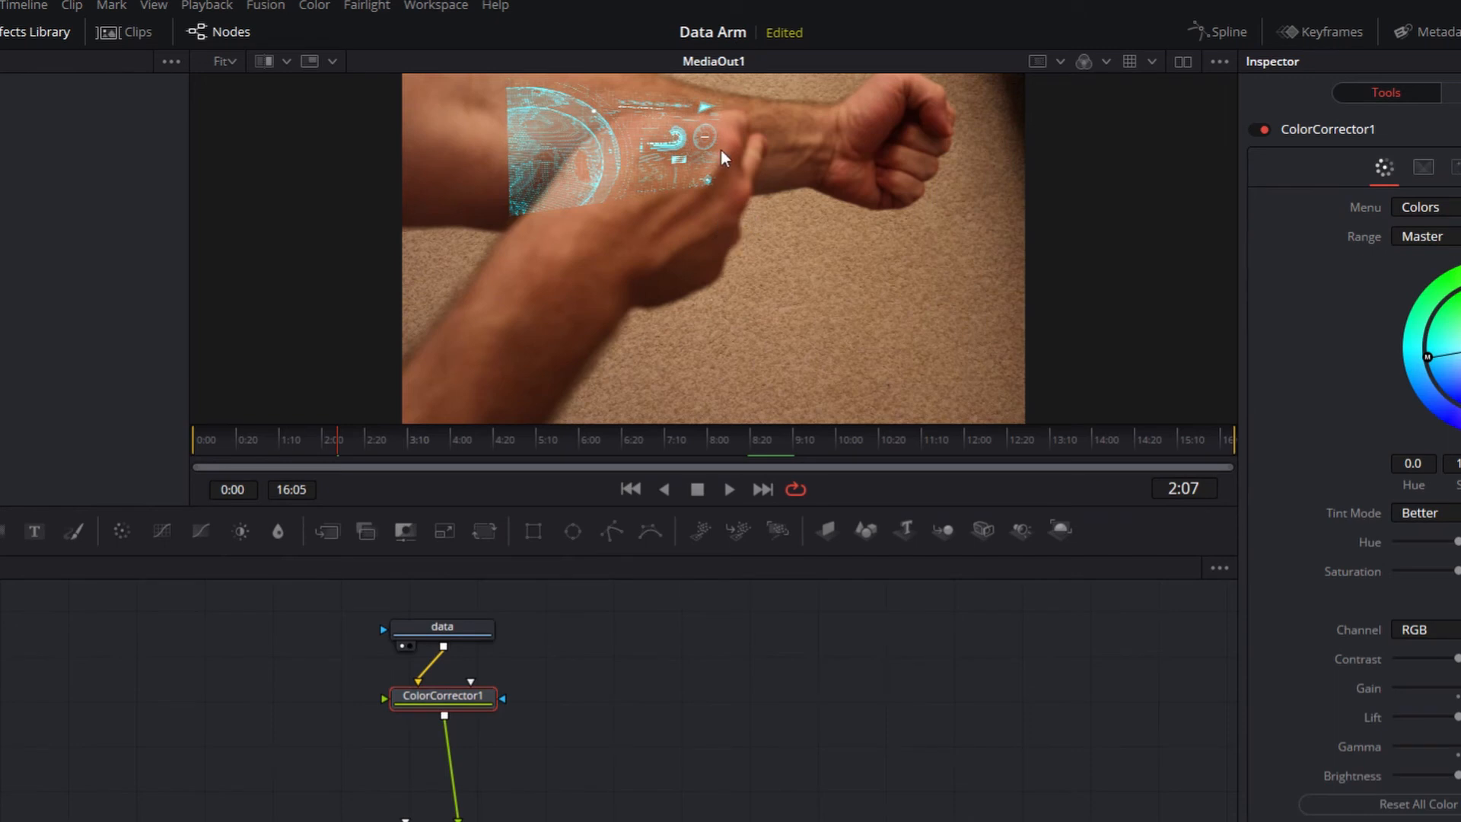
# Step: Add a Transform node after ColorCorrector1 and position it between ColorCorrector1 and PlanarTracker1
pyautogui.click(451, 698)
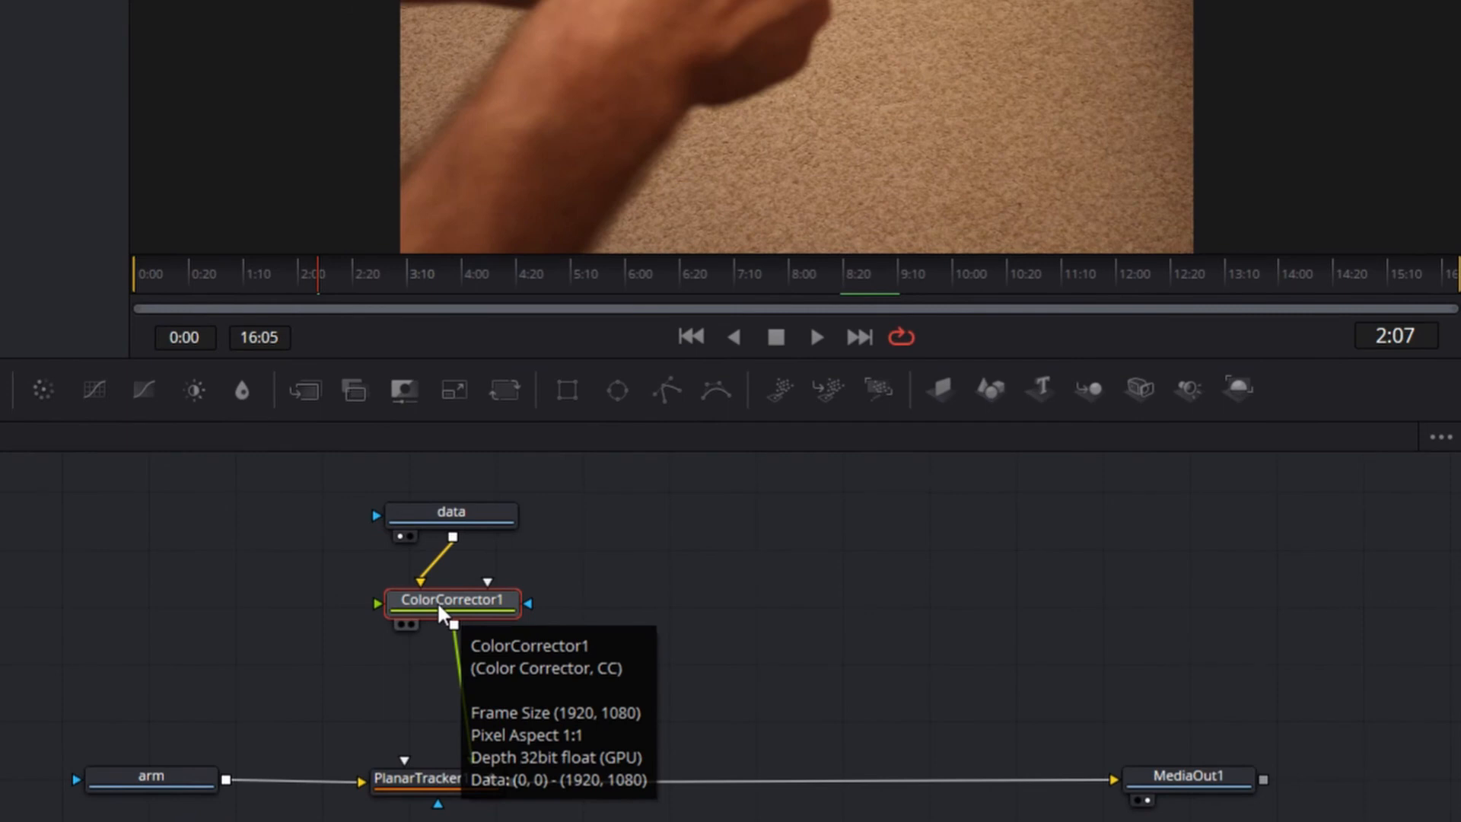
pyautogui.hotkey('shift', 'space')
pyautogui.write('tra')
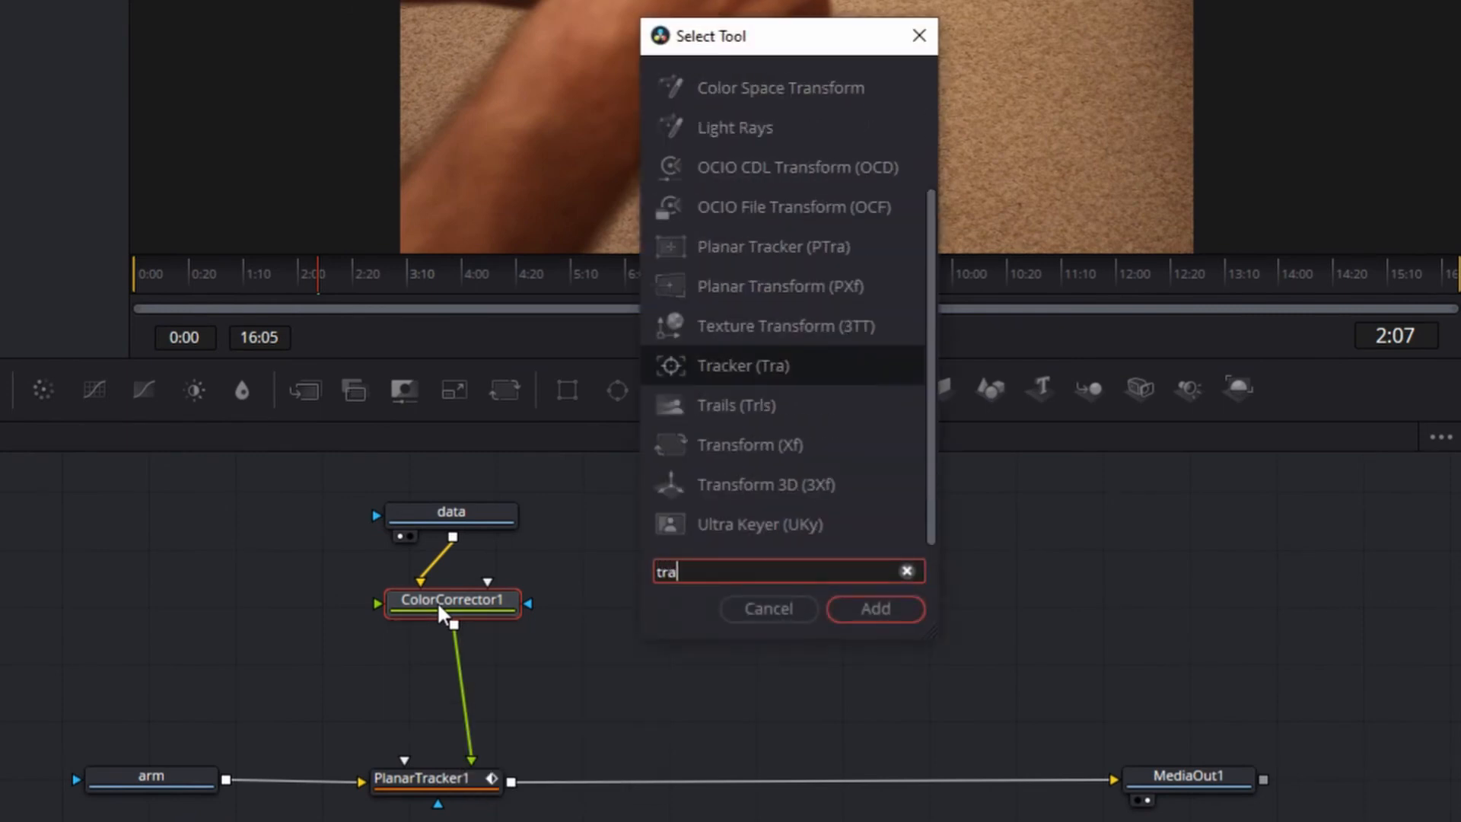
pyautogui.write('n')
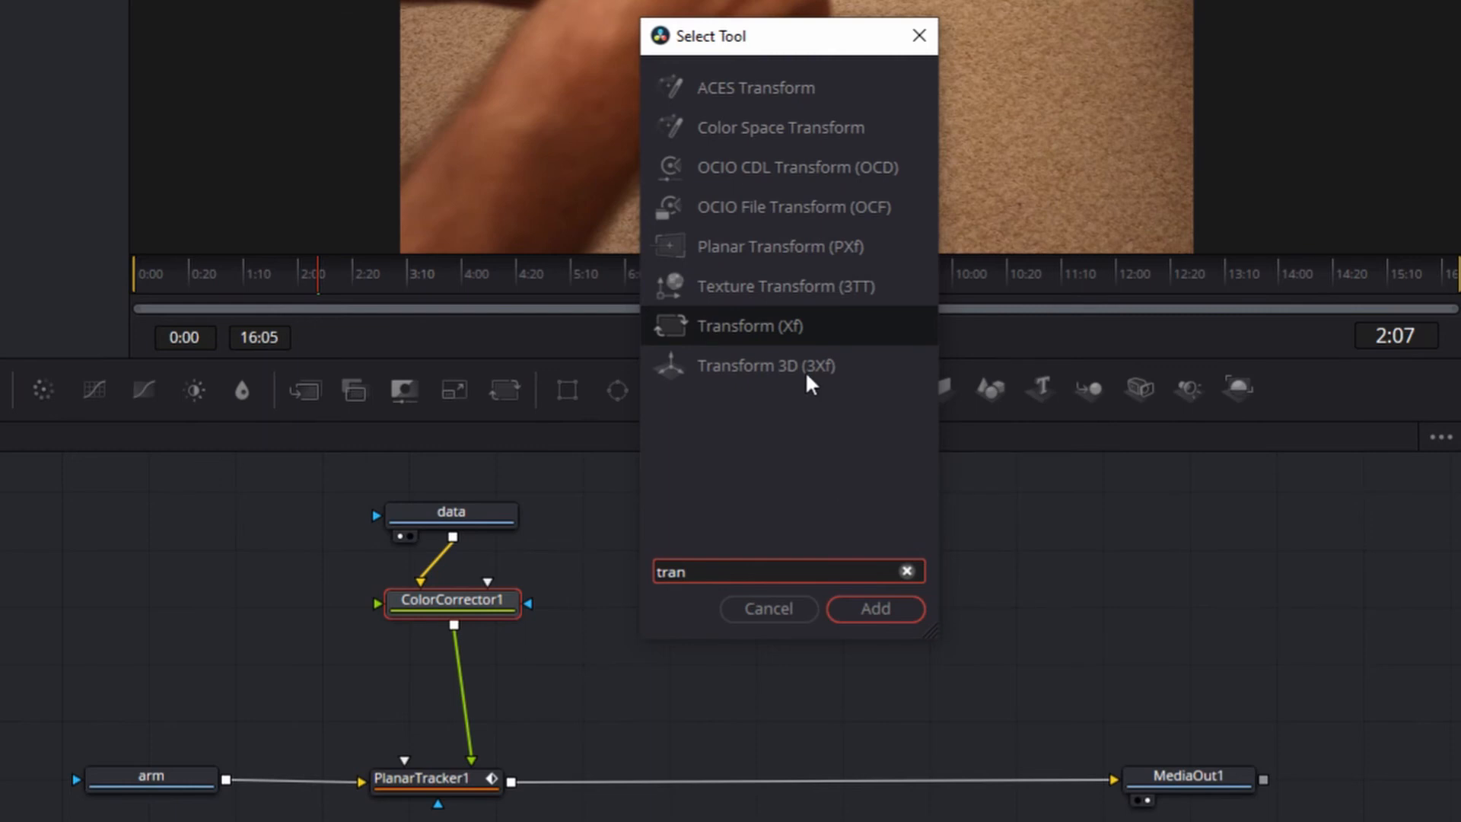
pyautogui.click(776, 324)
pyautogui.click(879, 609)
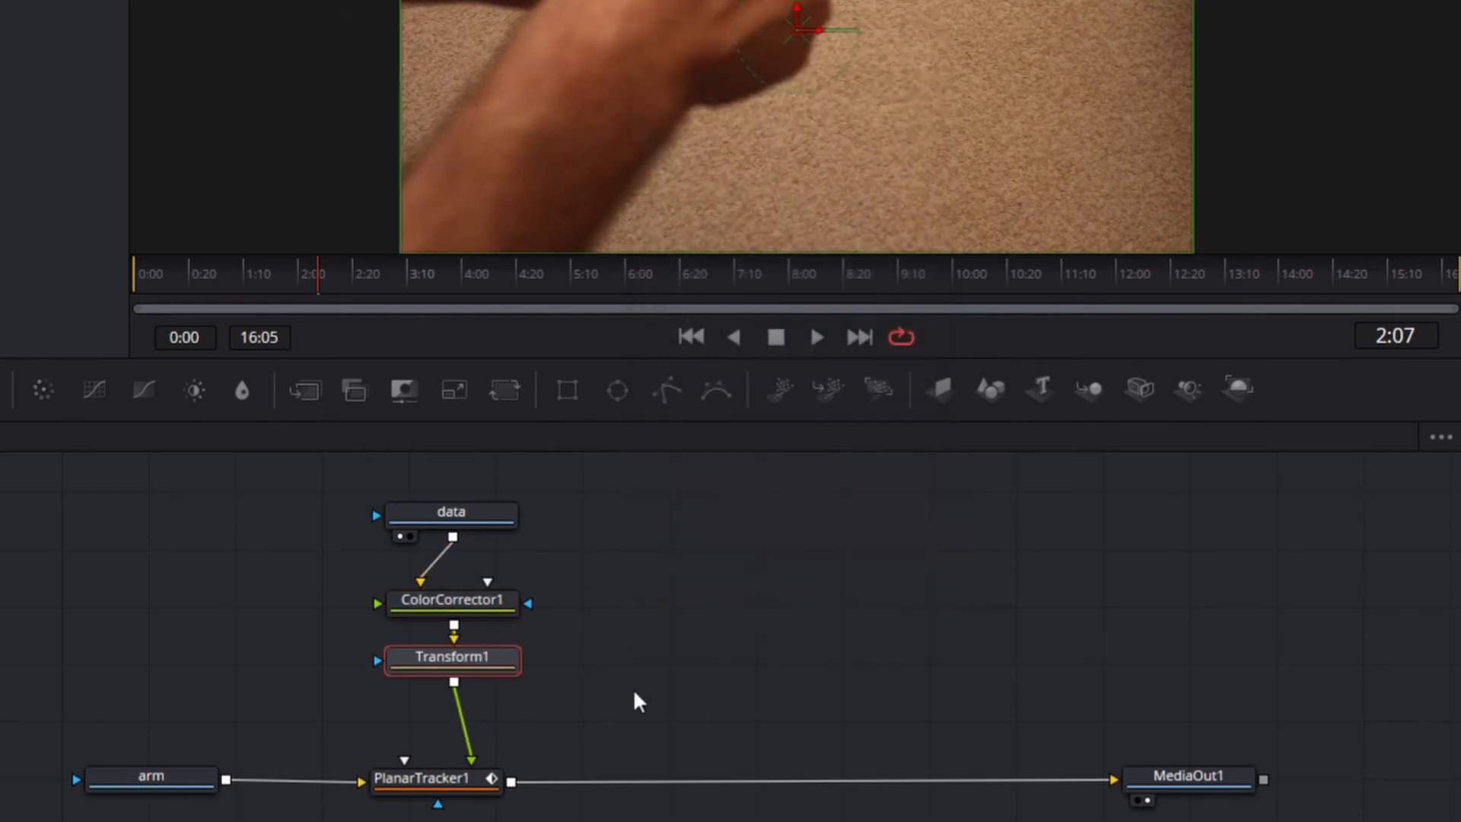
pyautogui.moveTo(506, 658); pyautogui.dragTo(504, 683)
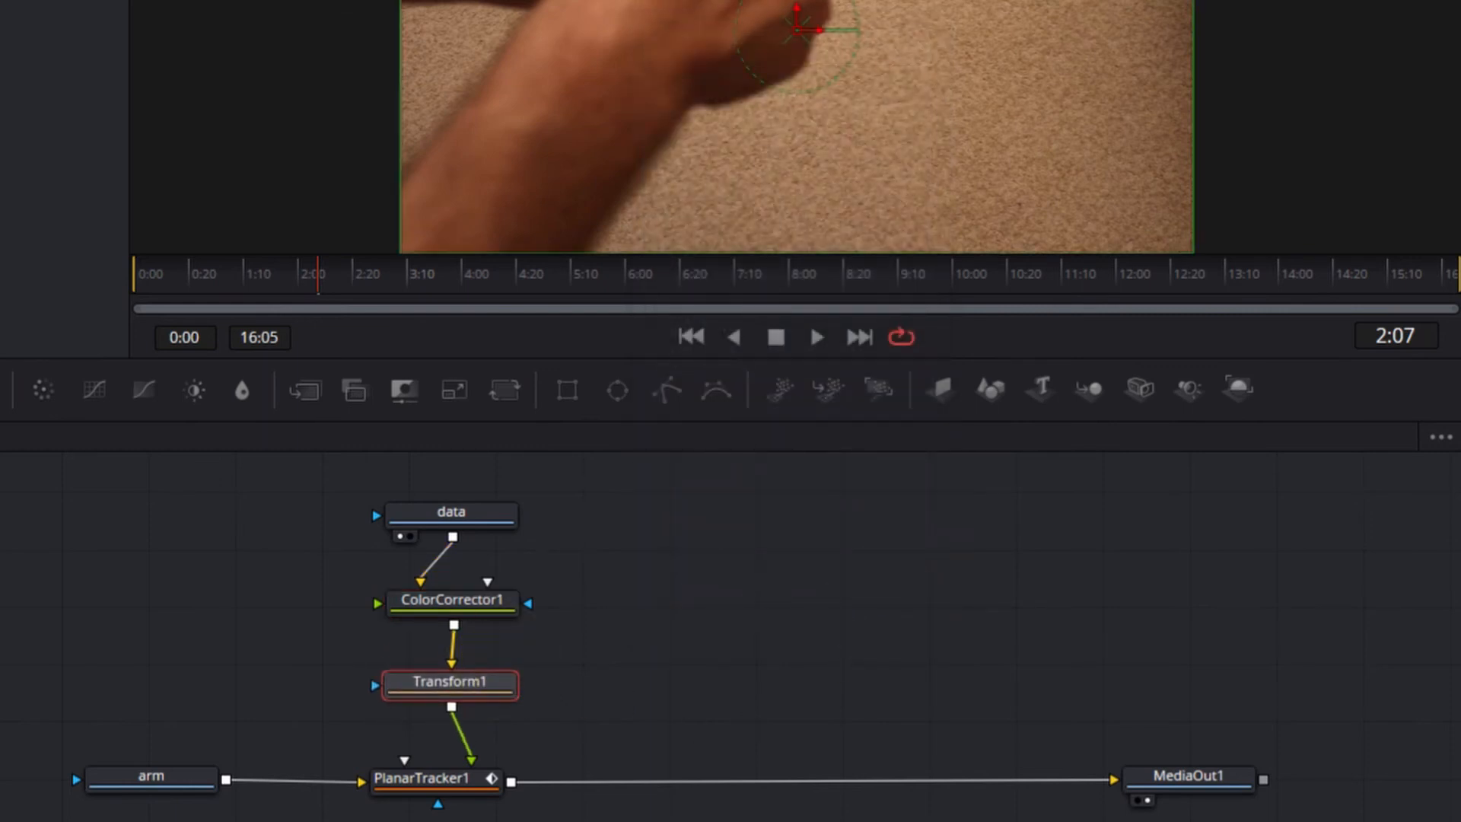
# Step: Set Transform1's Size to 0.0 at 2:29 and add a keyframe for it
pyautogui.click(441, 687)
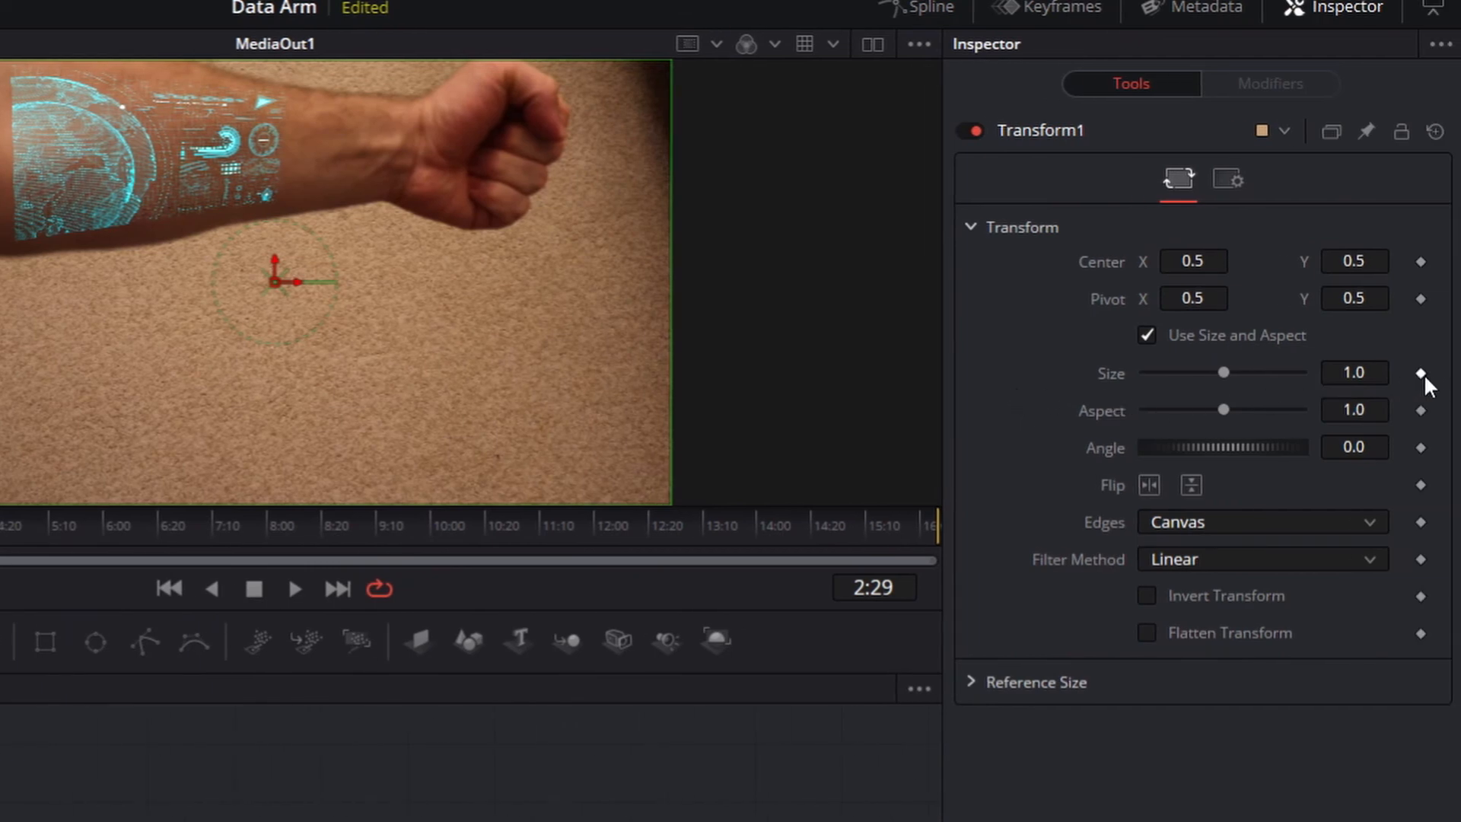
pyautogui.moveTo(1222, 371); pyautogui.dragTo(1137, 369)
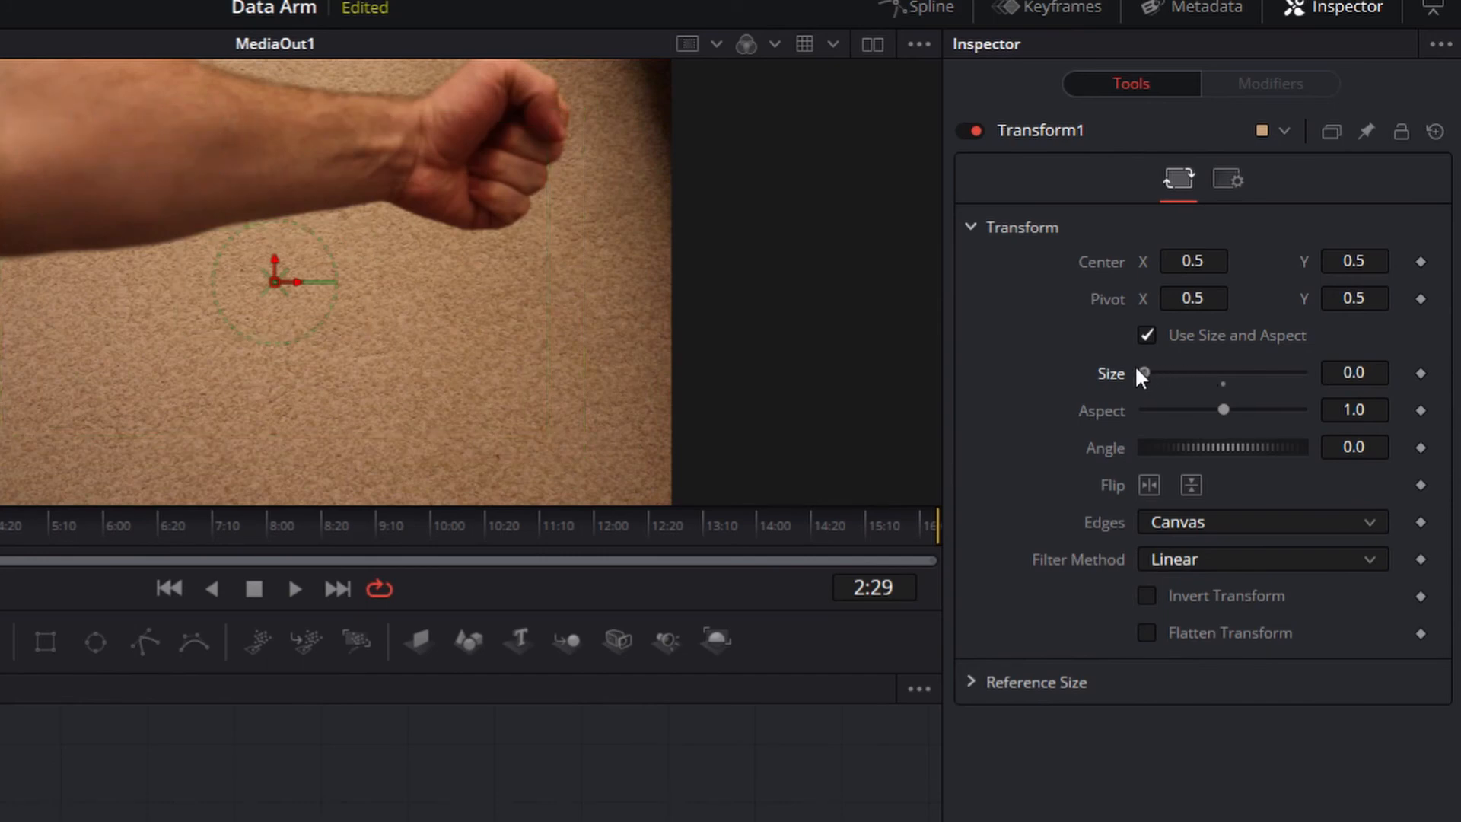
pyautogui.click(1421, 372)
# Step: Advance to 3:07 and keyframe Transform1's Size at 1.0 to scale the graphic up
pyautogui.press('Right')
pyautogui.press('Right')
pyautogui.press('Right')
pyautogui.press('Right')
pyautogui.press('Right')
pyautogui.press('Right')
pyautogui.press('Right')
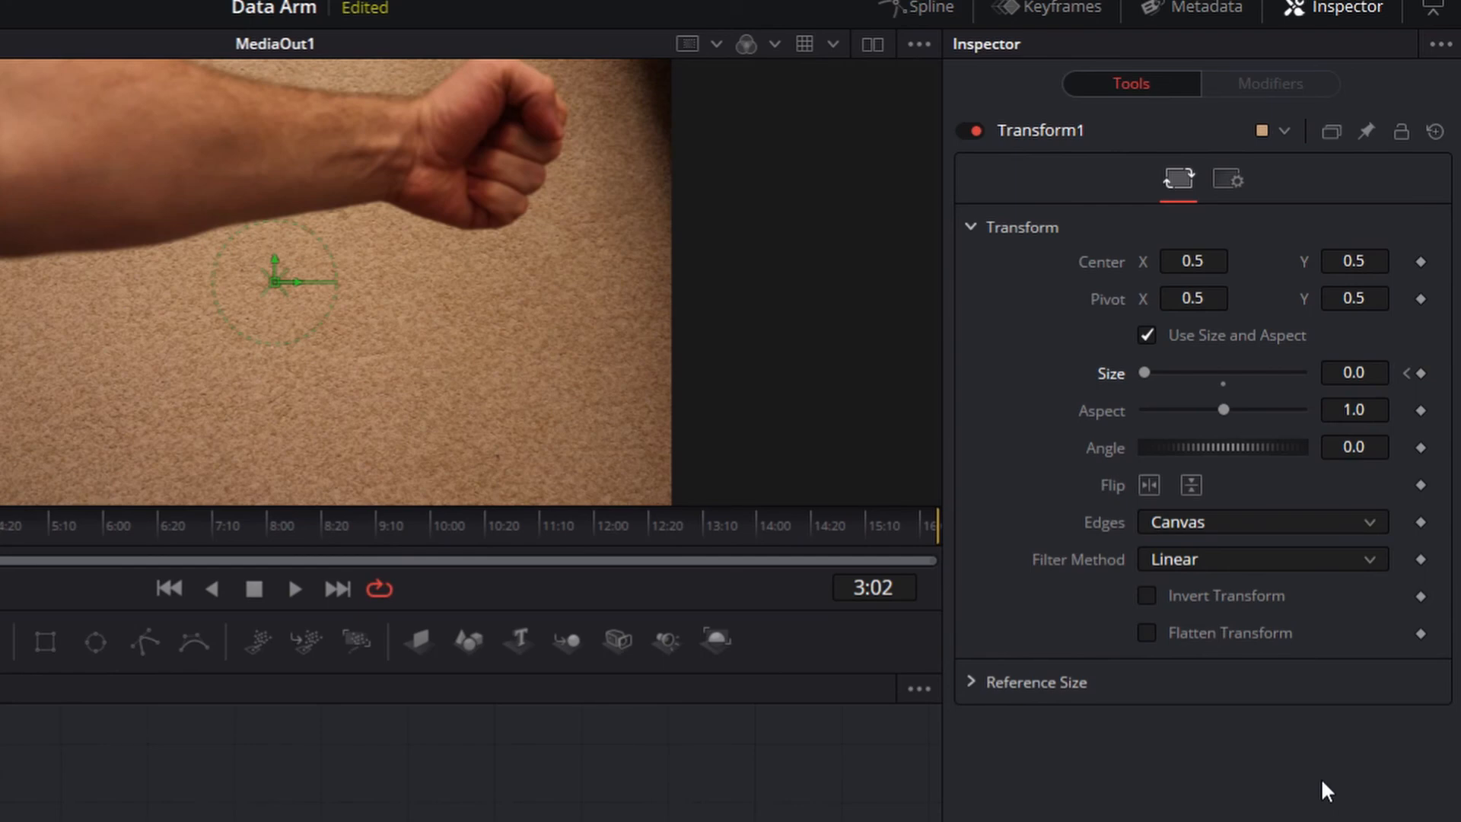
pyautogui.press('Right')
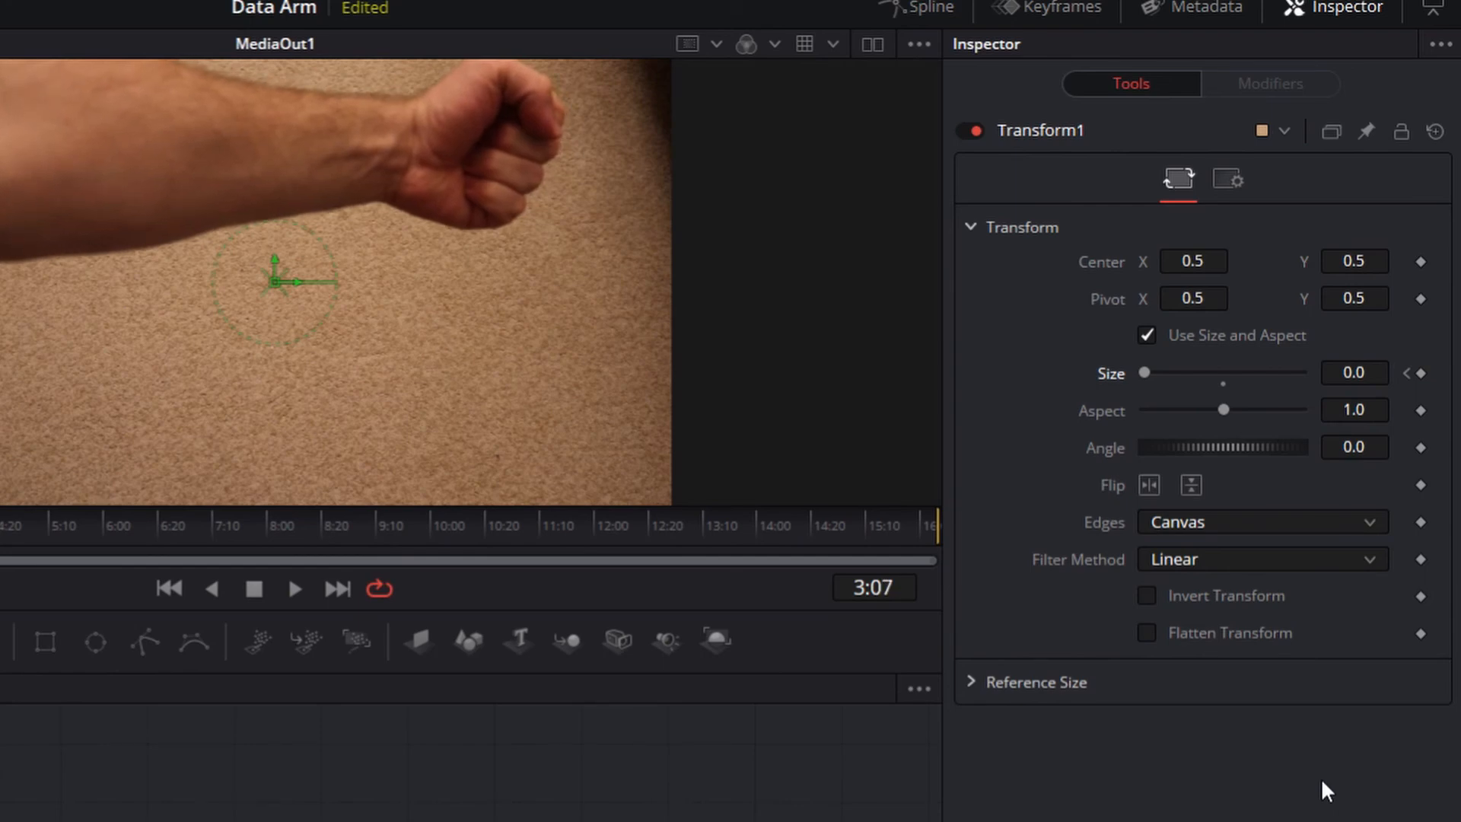
pyautogui.moveTo(1145, 373); pyautogui.dragTo(1203, 374)
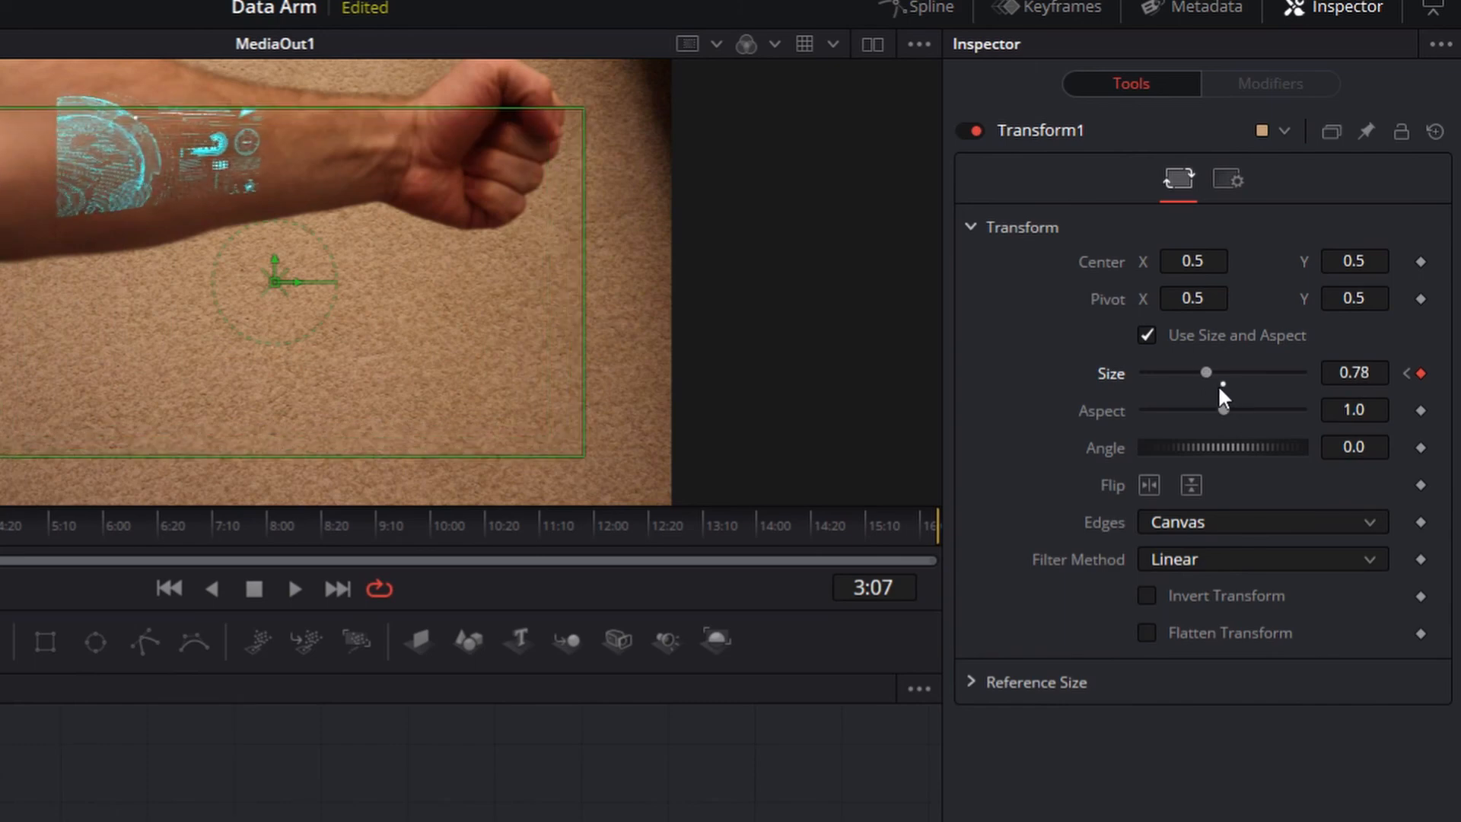
pyautogui.doubleClick(1220, 385)
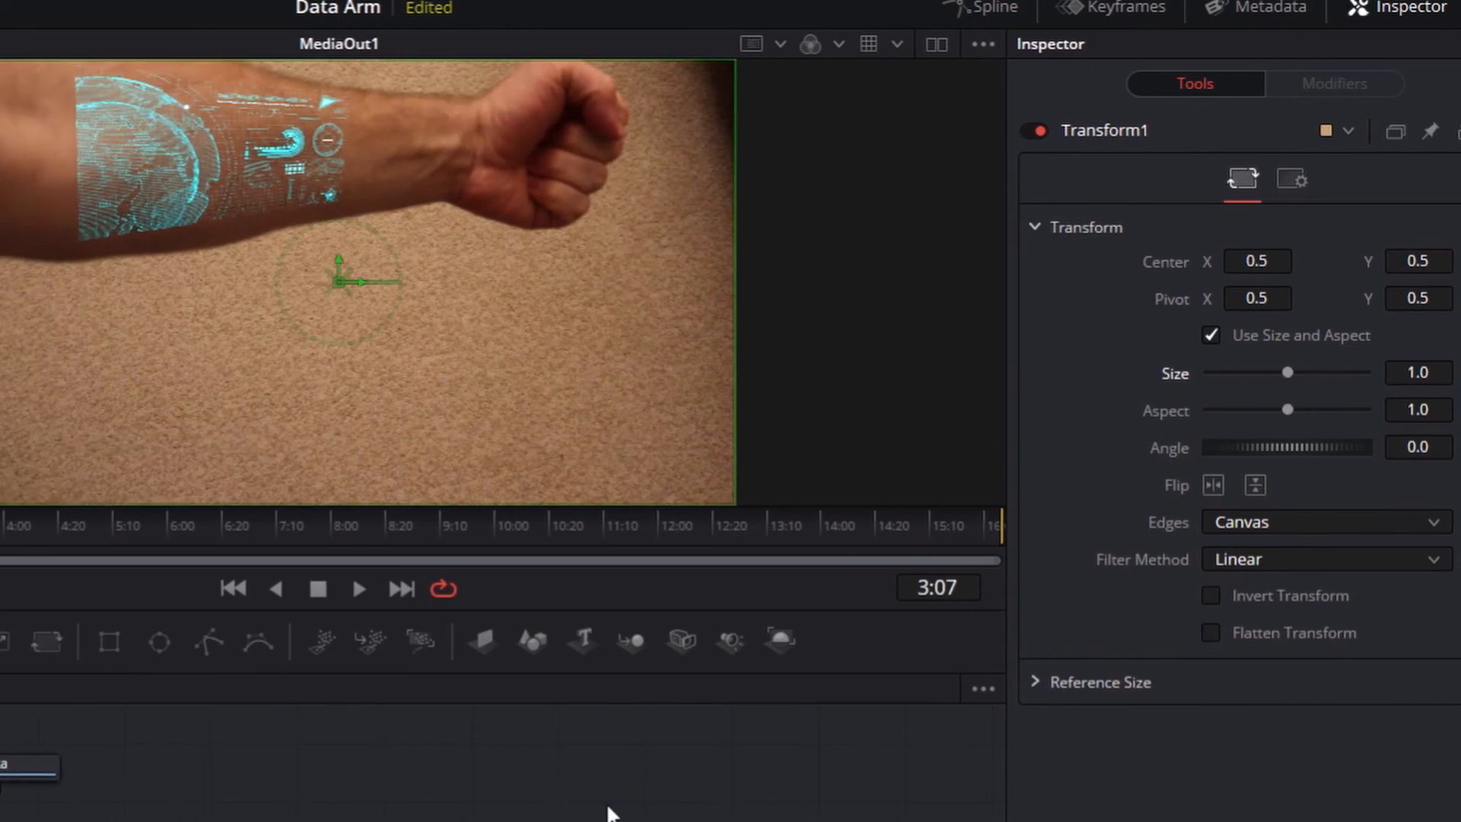
# Step: Advance to 8:06, where the second hand touches the graphic, and add a Size keyframe of 1.0 on Transform1
pyautogui.press('space')
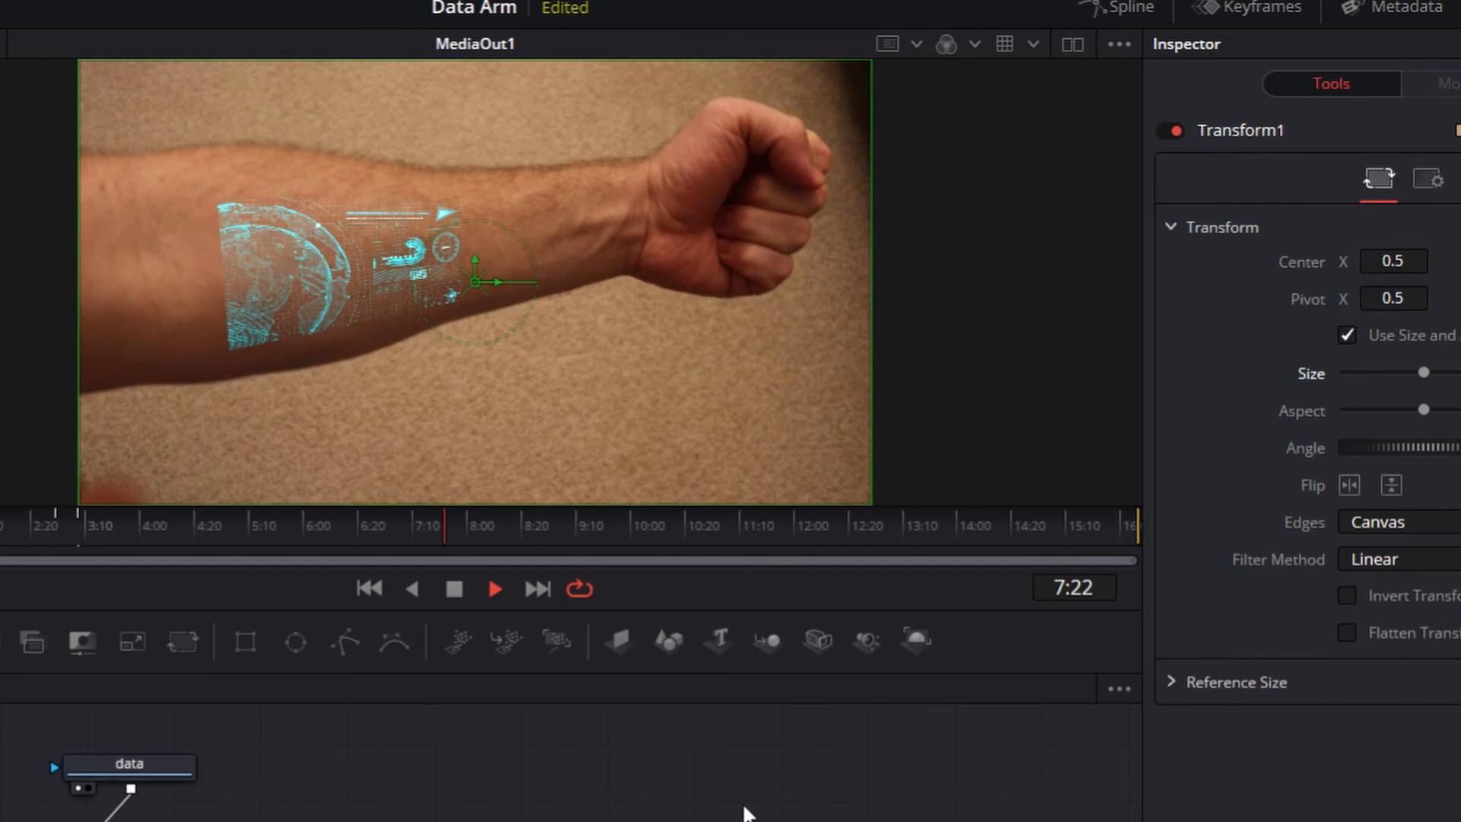
pyautogui.press('space')
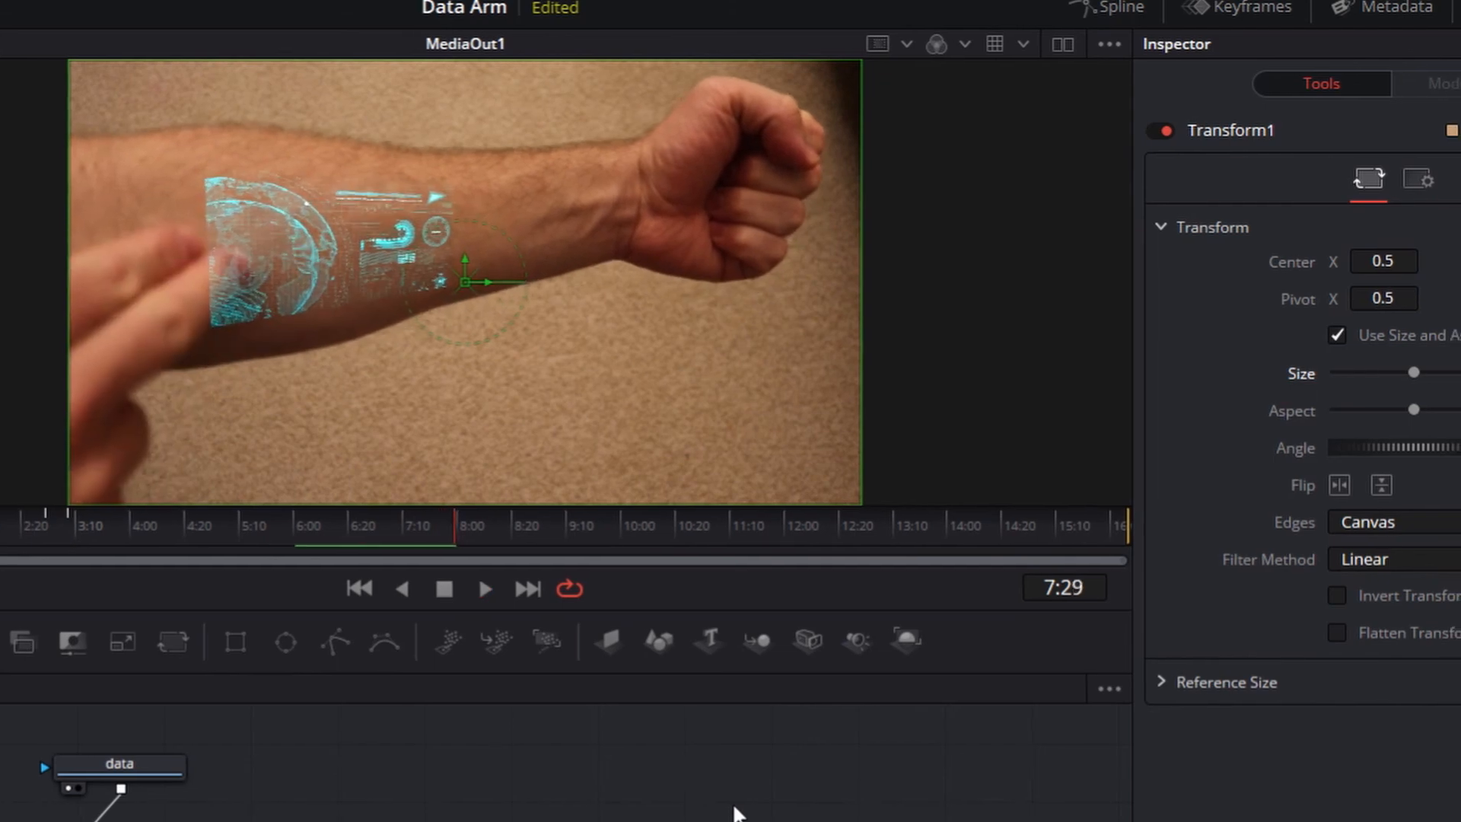
pyautogui.press('Right')
pyautogui.press('Right')
pyautogui.press('Right')
pyautogui.press('Right')
pyautogui.press('Right')
pyautogui.press('Right')
pyautogui.press('Right')
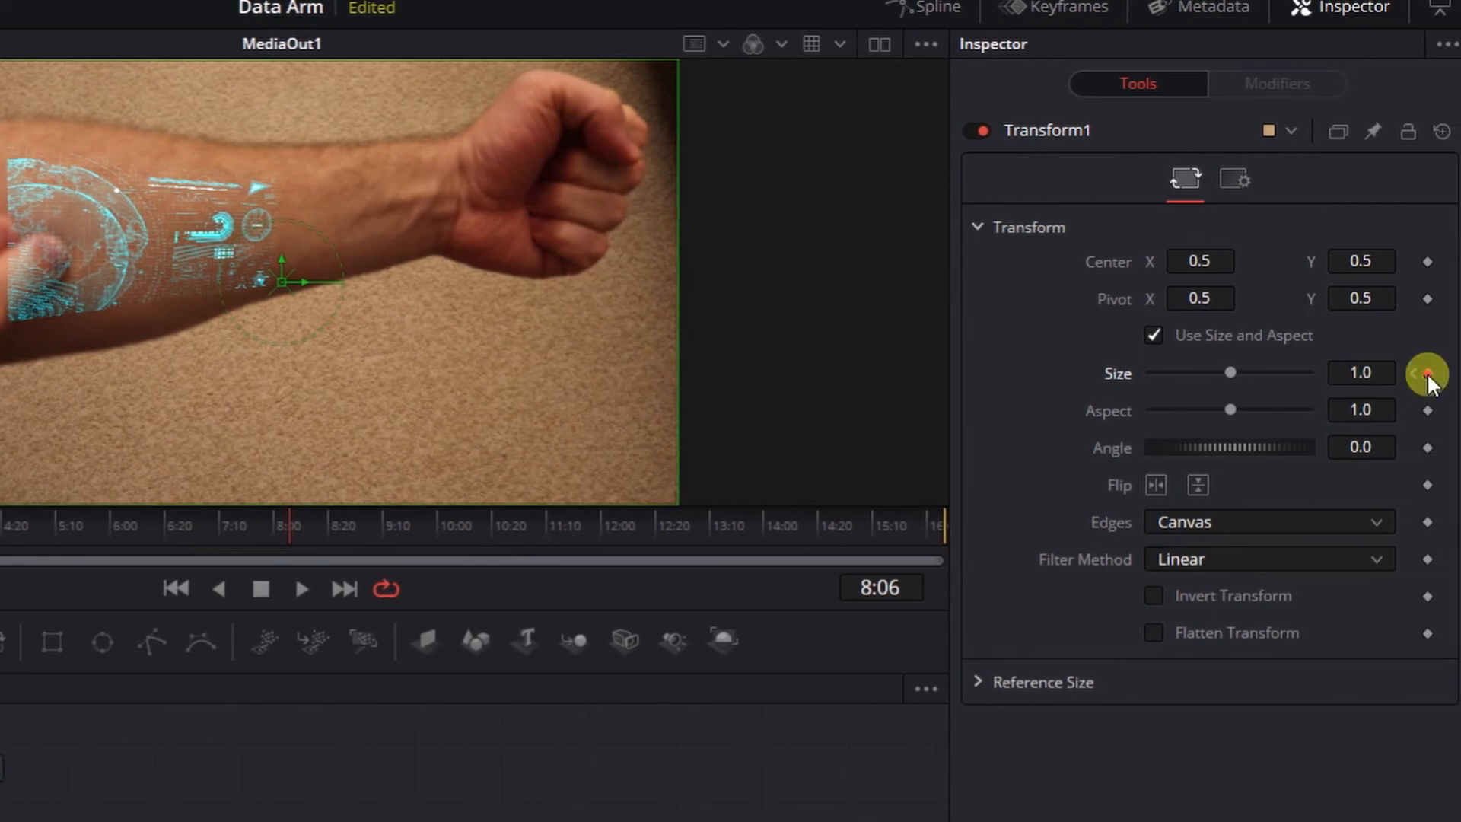
# Step: Advance to 8:10 and keyframe Transform1's Size at 0.0 to shrink the graphic away
pyautogui.press('Right')
pyautogui.press('Right')
pyautogui.press('Right')
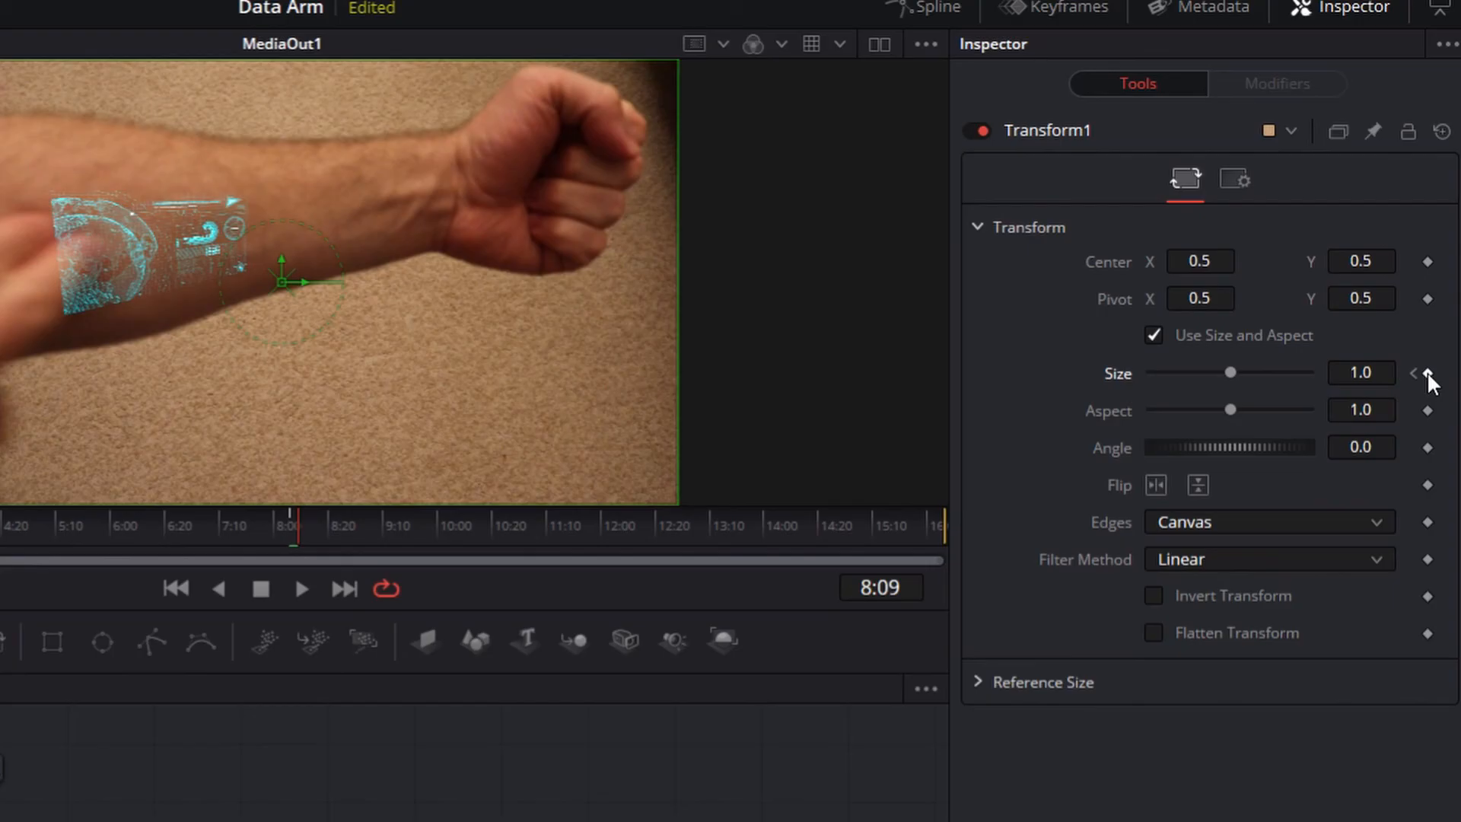
pyautogui.press('Right')
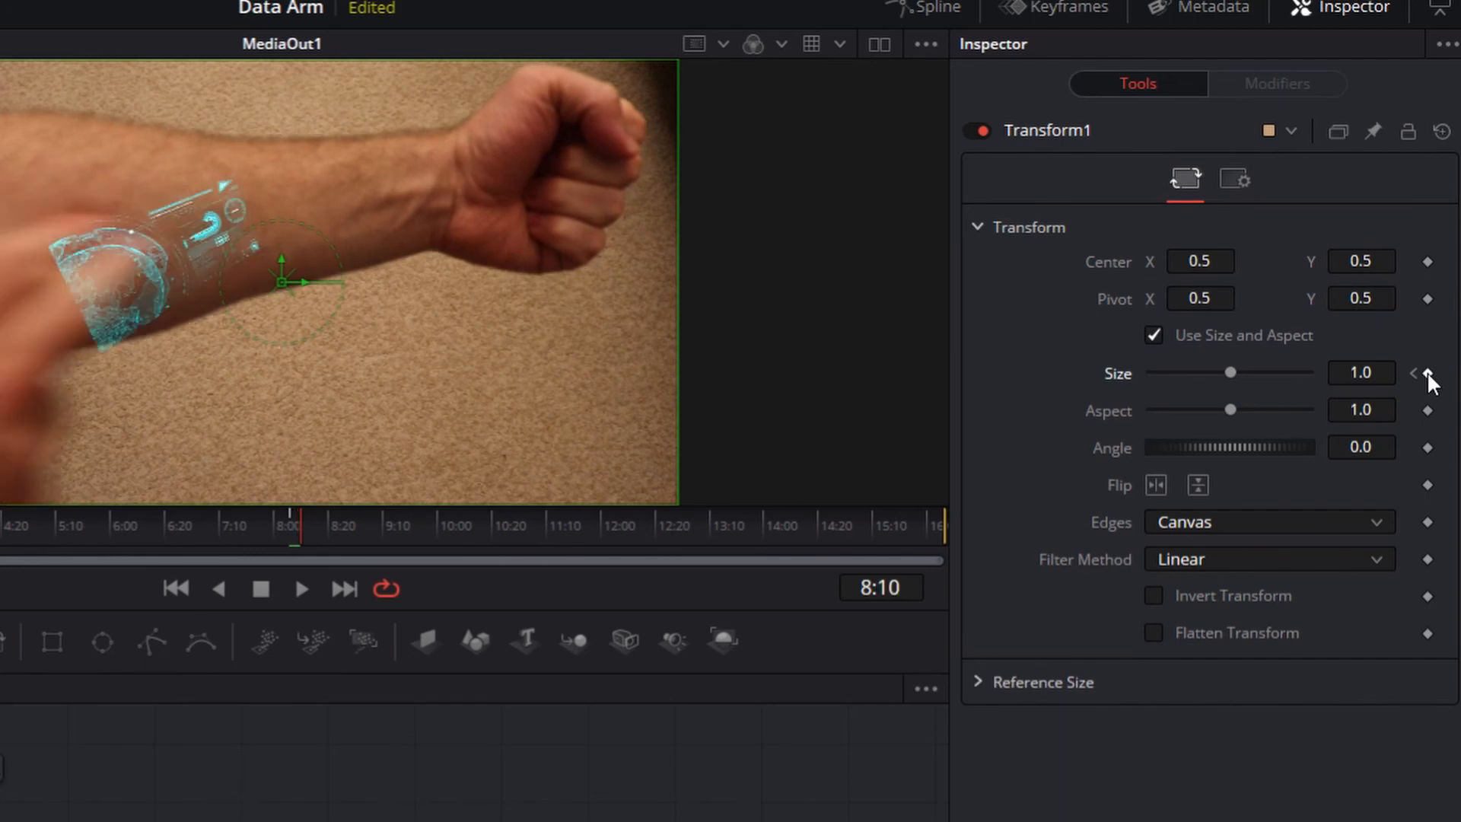
pyautogui.moveTo(1230, 373); pyautogui.dragTo(1150, 376)
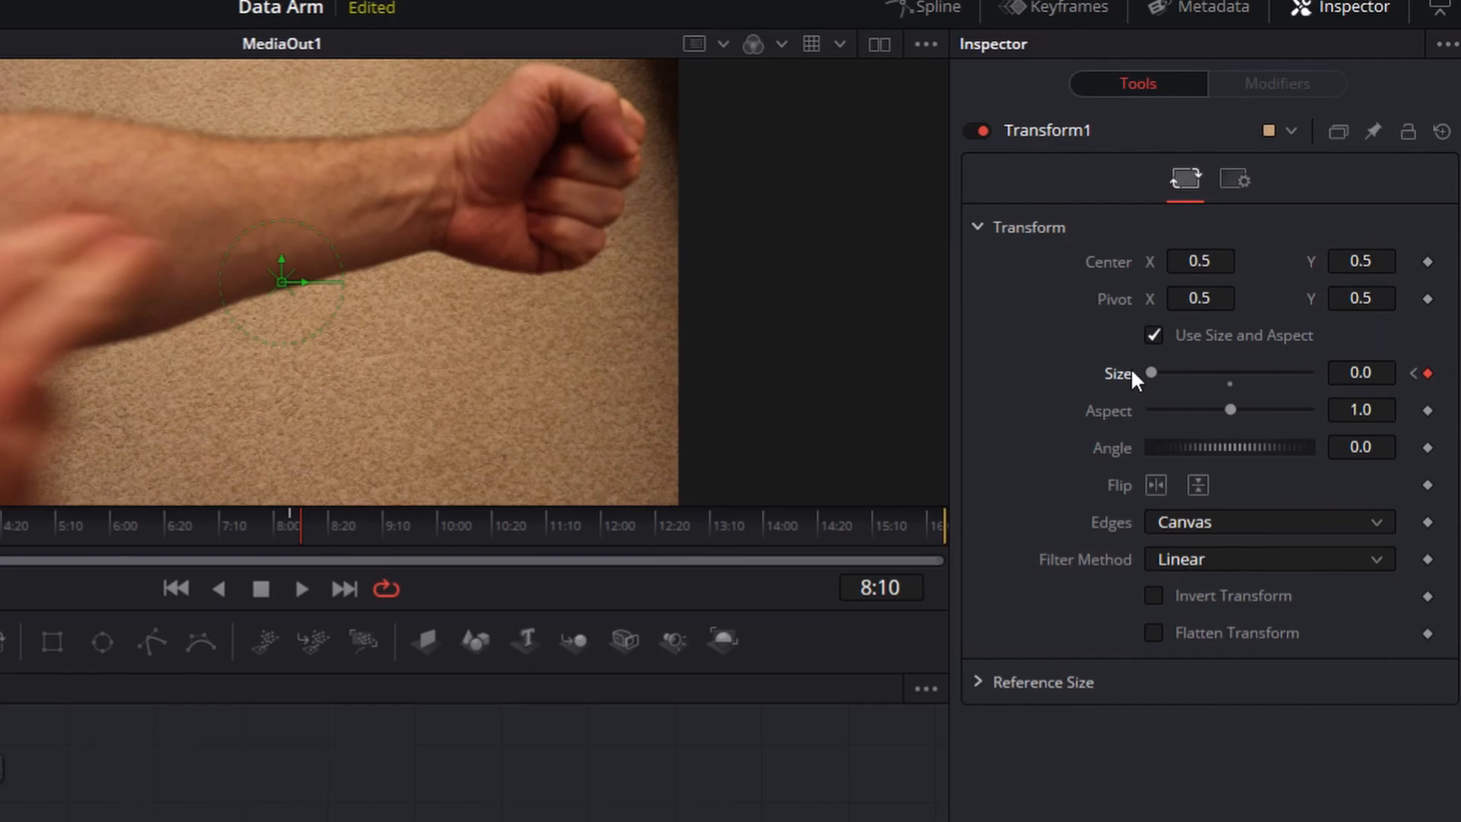
# Step: Play the composite from 8:10 to 9:27 to check the ending, and go back to 1:00
pyautogui.press('space')
pyautogui.press('space')
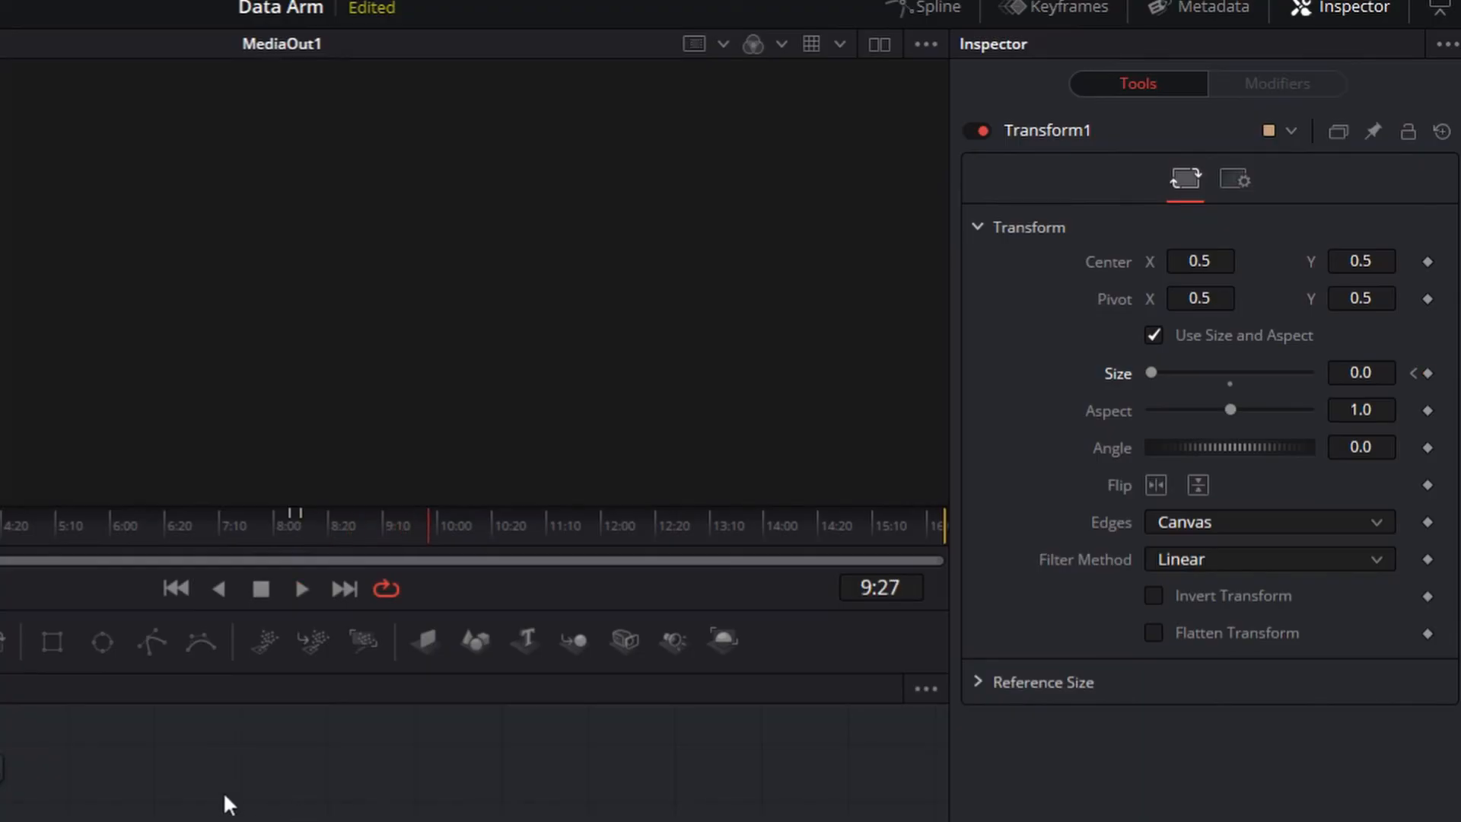
pyautogui.press('Home')
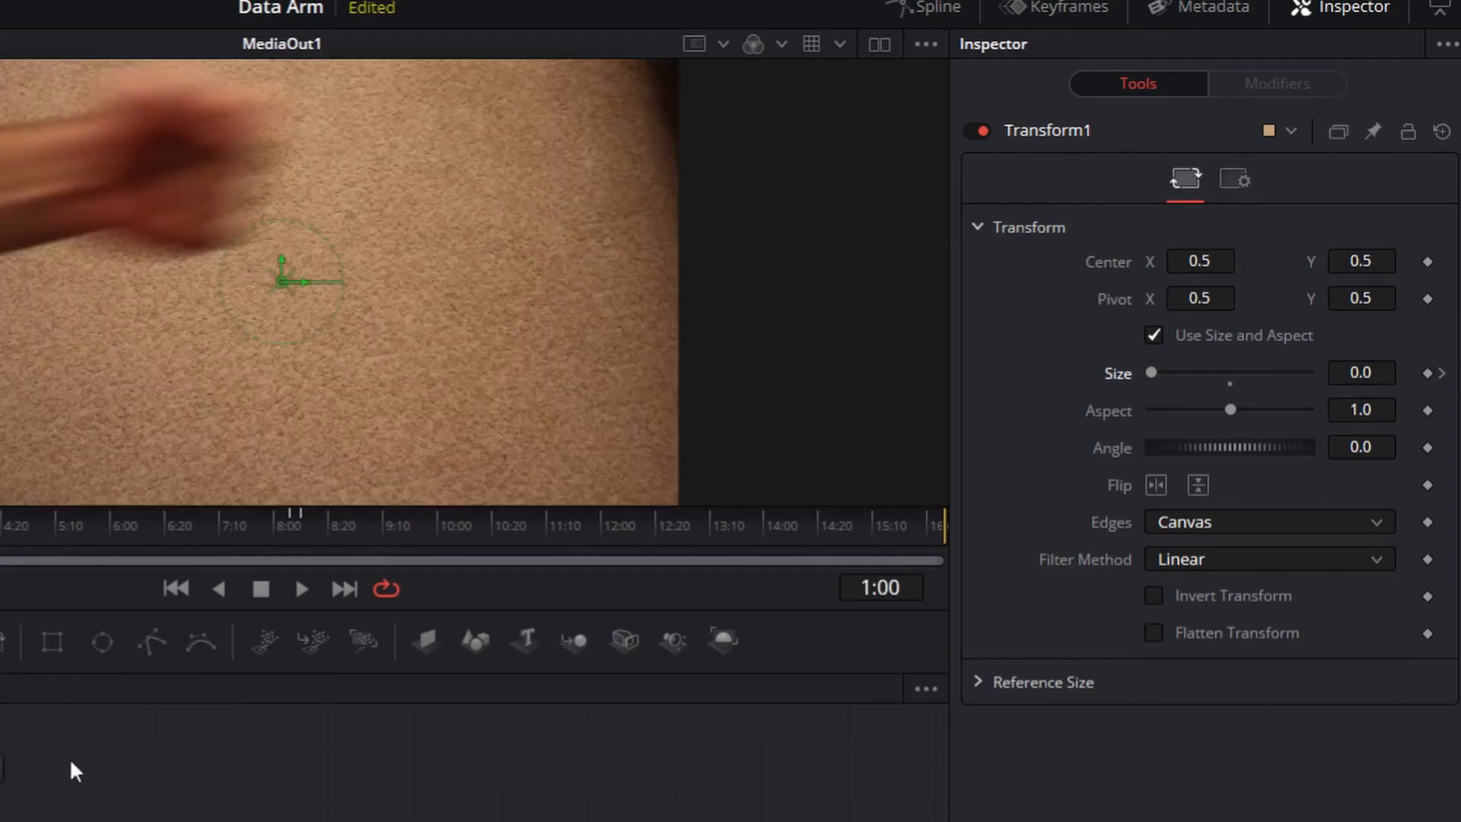